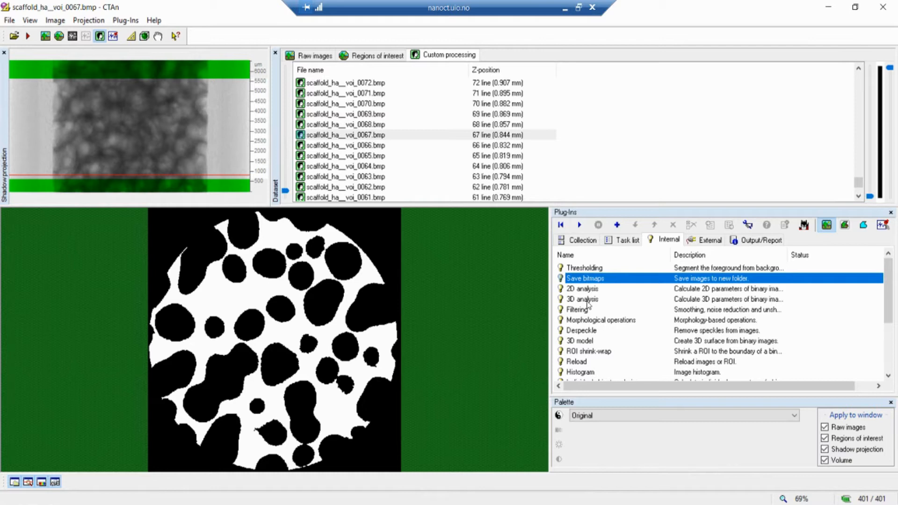
- Examine the 3D analysis settings for saving color-coded images of structure thickness and structure separation
double_click(588, 302)
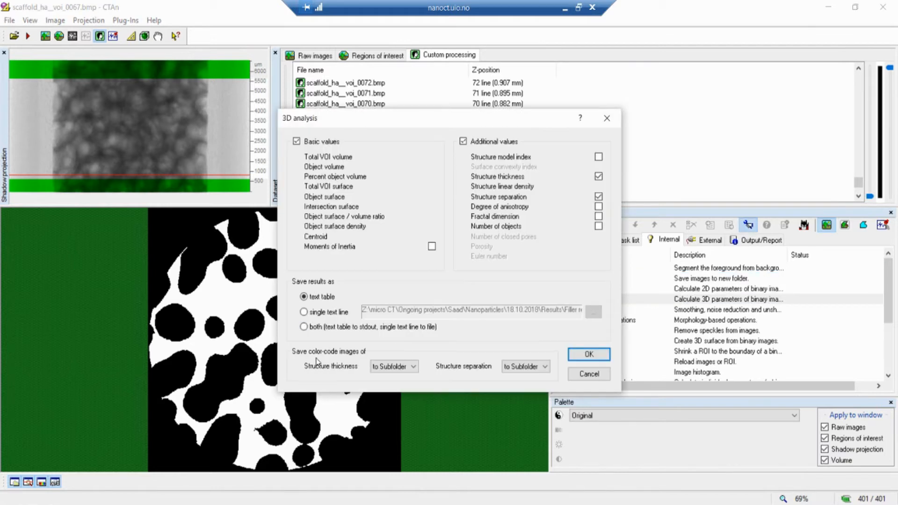
click(580, 379)
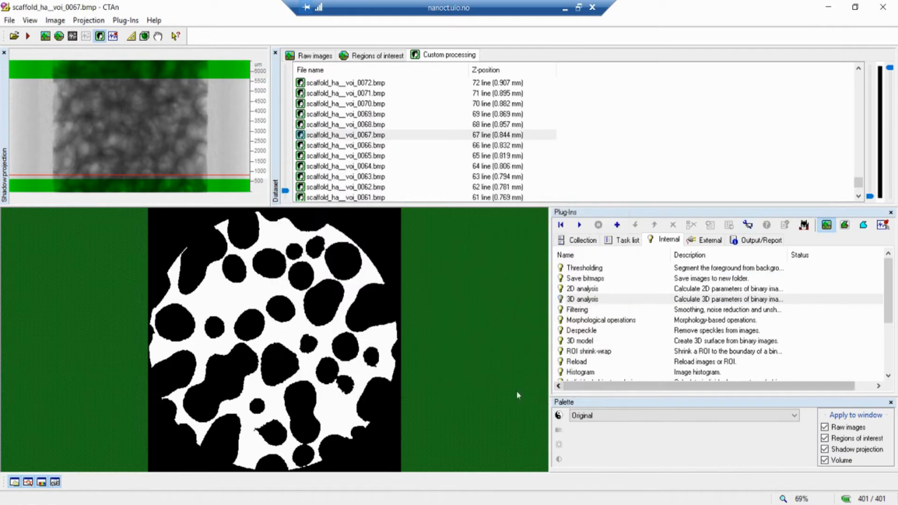
- Switch to CTvox and maximize its window
key(alt+Tab)
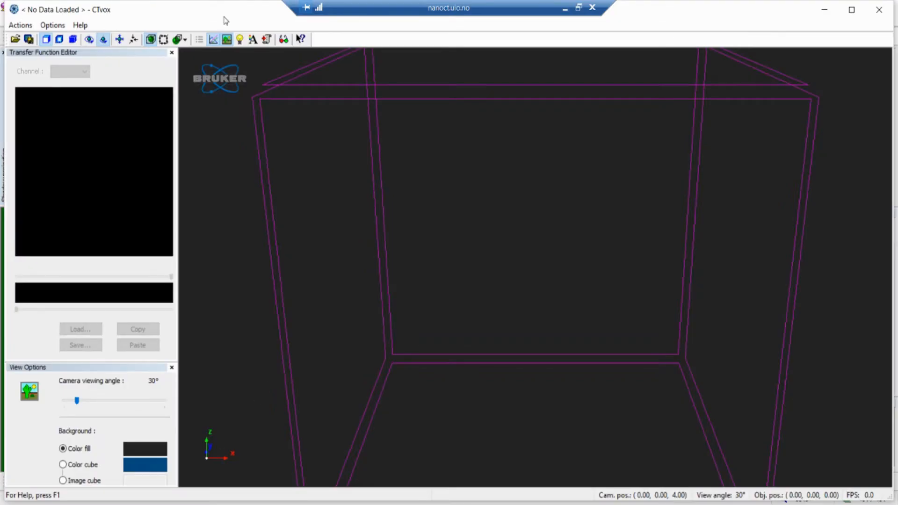
double_click(226, 11)
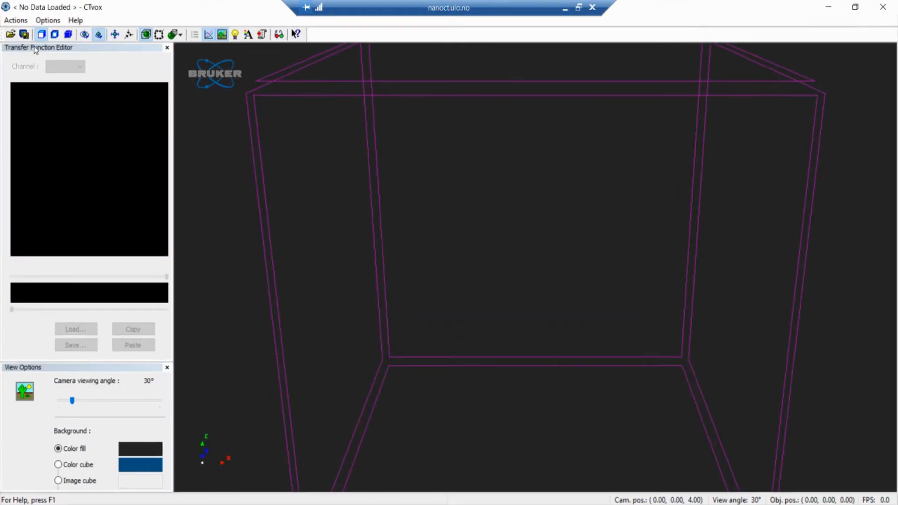
click(10, 36)
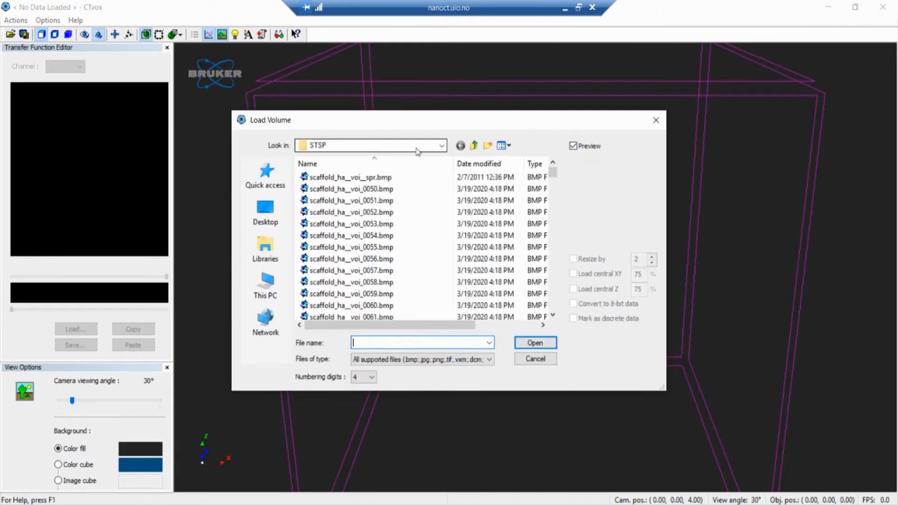
click(442, 145)
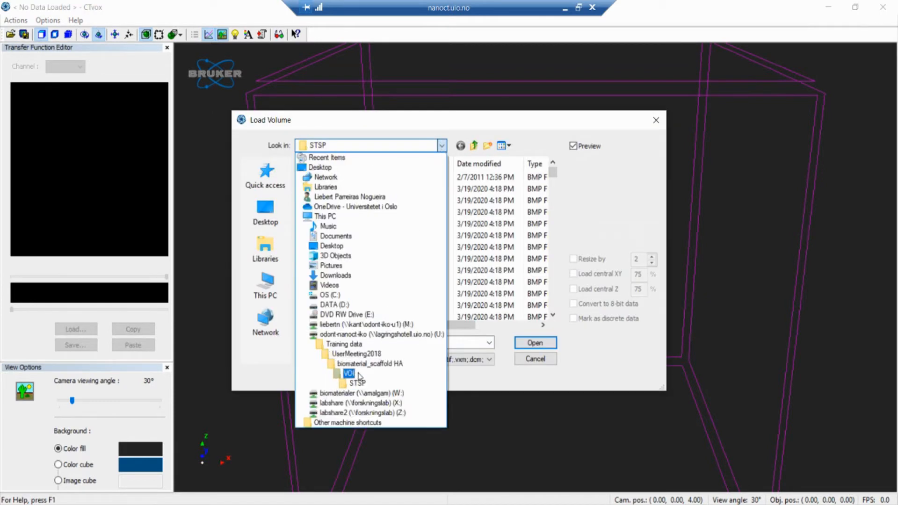
click(351, 370)
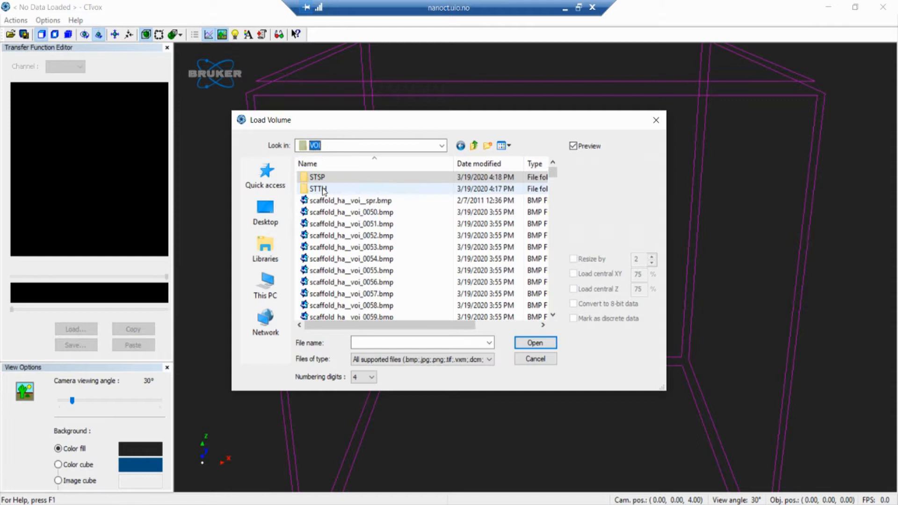
click(337, 189)
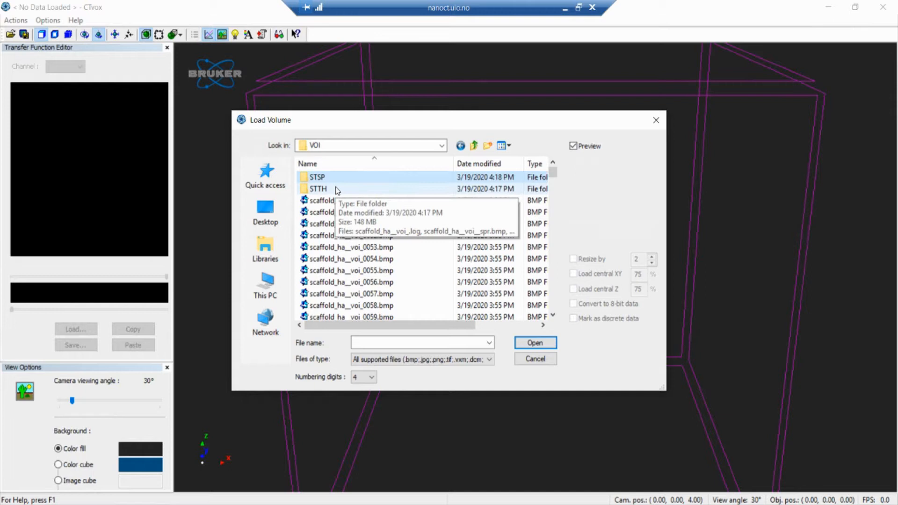
click(322, 189)
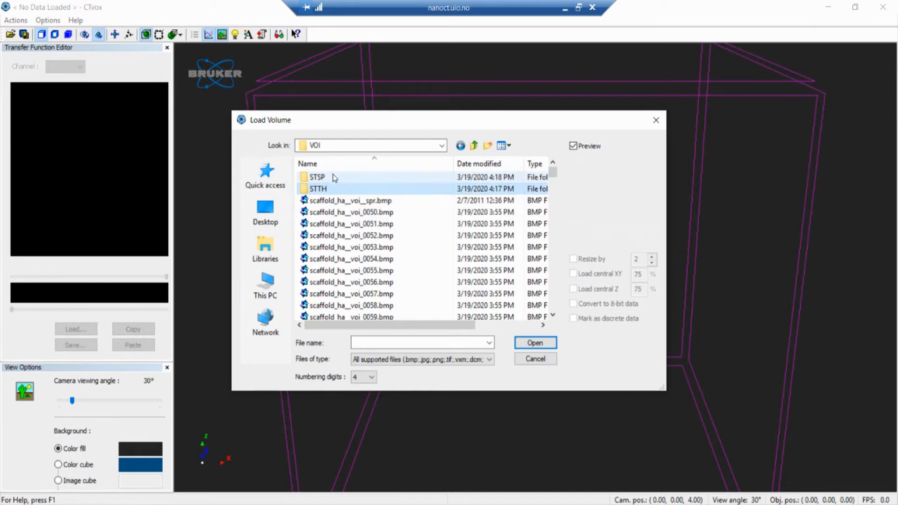
click(335, 177)
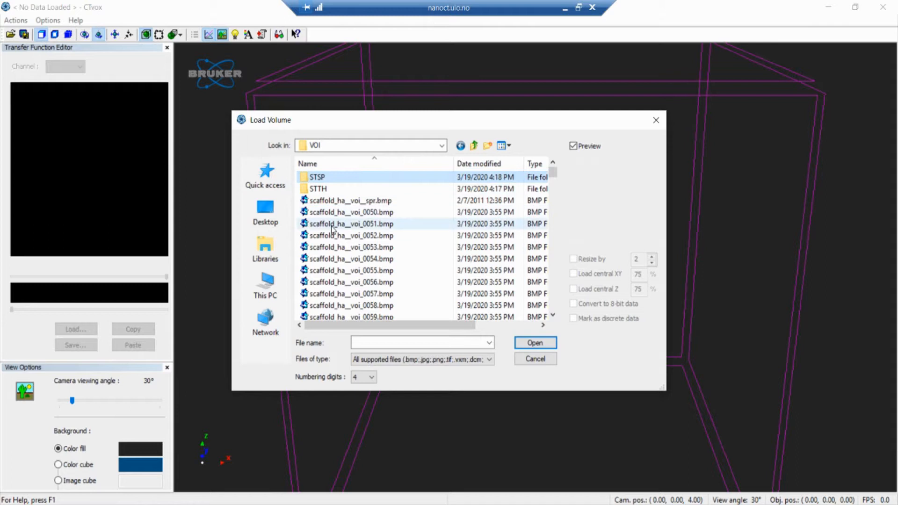
double_click(327, 178)
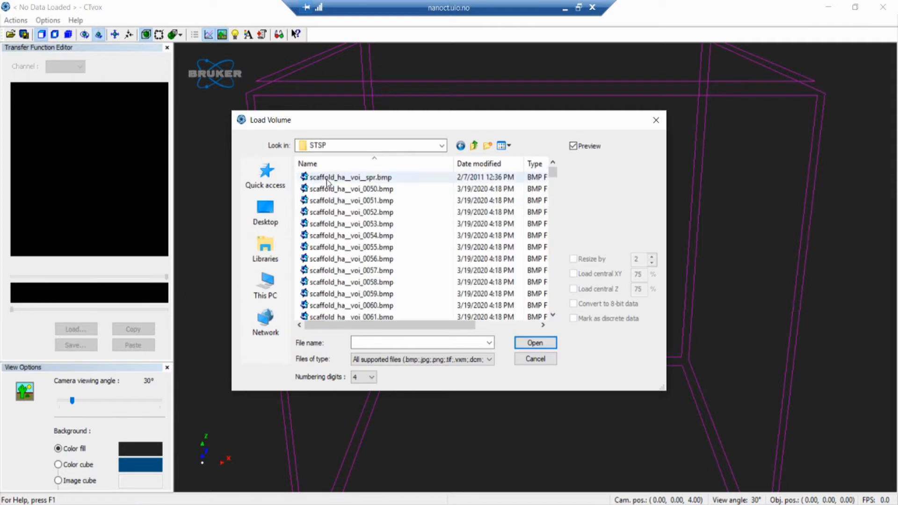
double_click(335, 224)
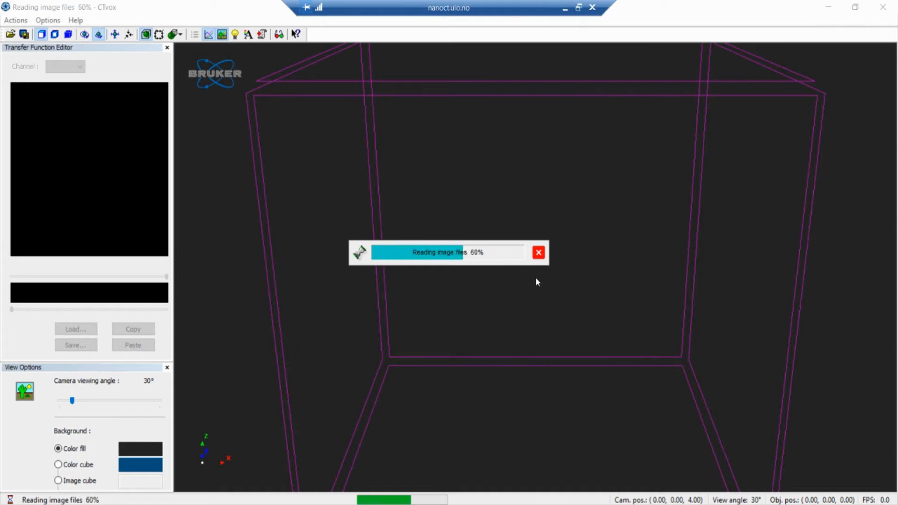
click(538, 252)
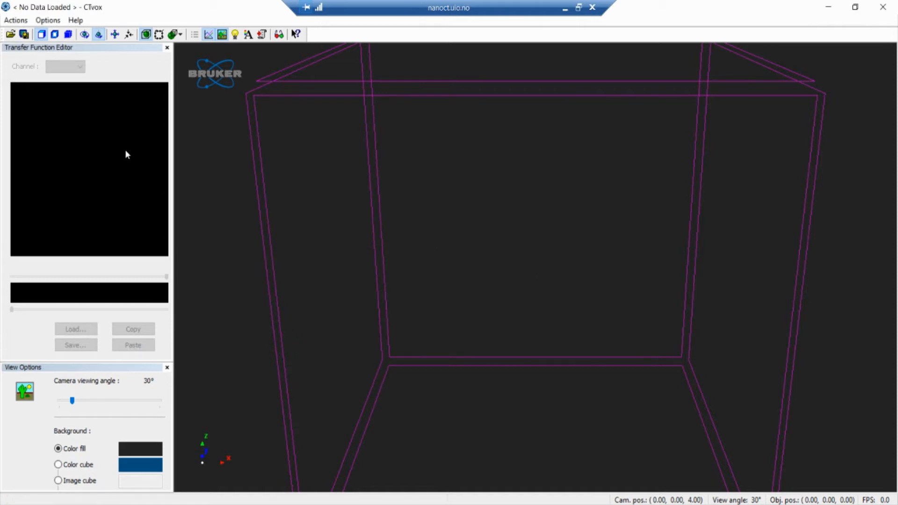
- Load the scaffold_ha__voi_ image series from the STSP folder as a volume marked as discrete data
click(10, 34)
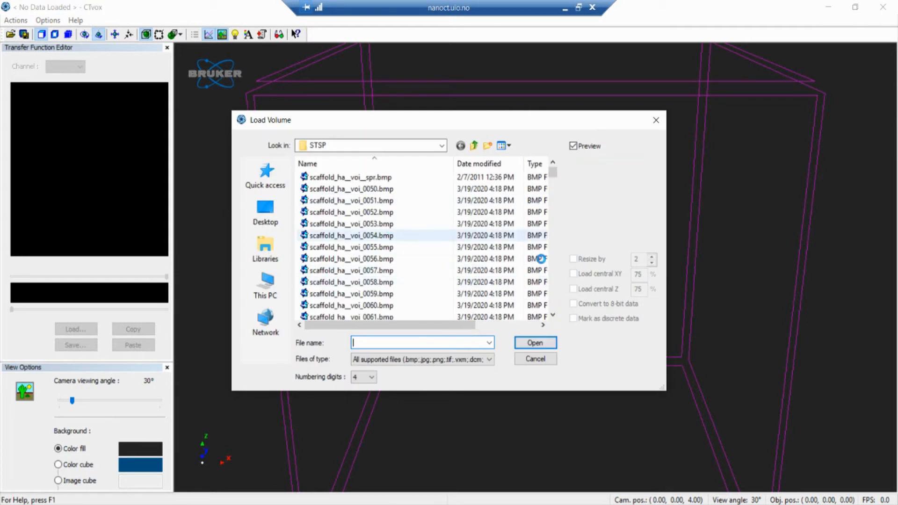
click(573, 319)
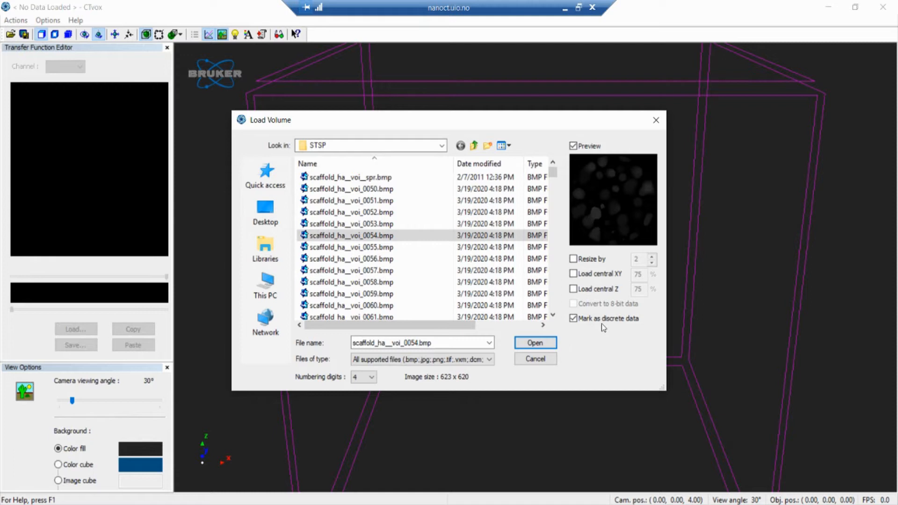
click(538, 344)
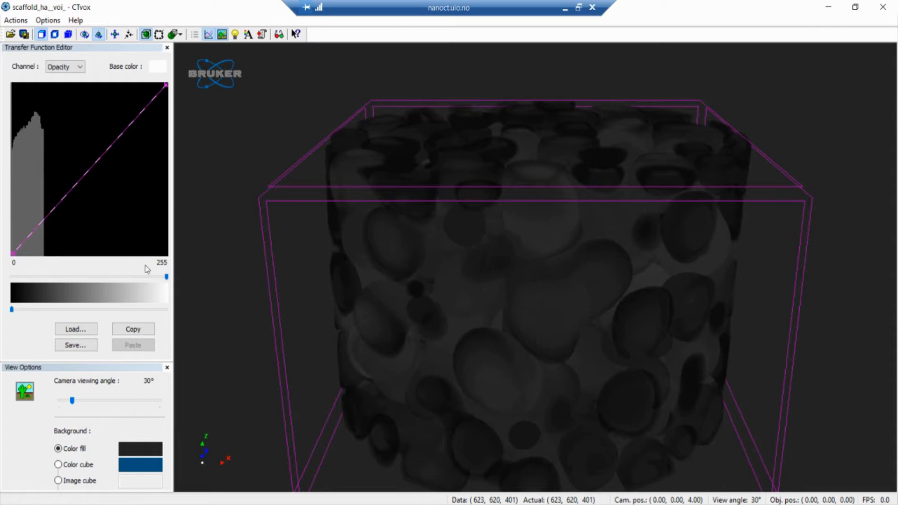
- Limit the transfer function range to 0–62 and shape the blue curve, without splines, into a raised band over the lowest gray values
drag(168, 278, 49, 281)
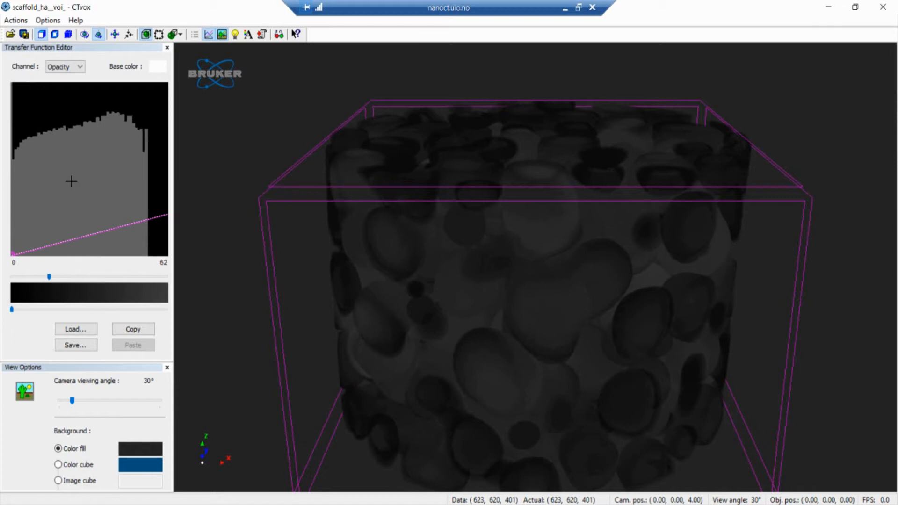
click(78, 67)
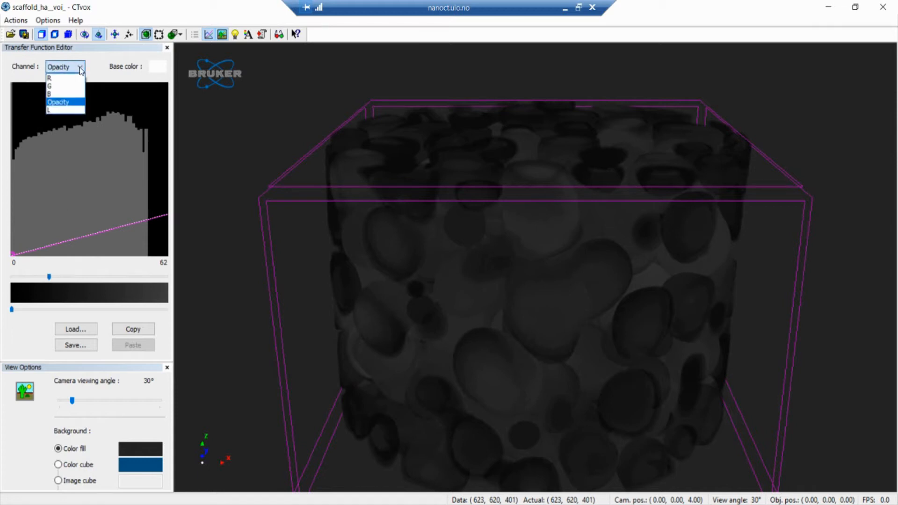
click(52, 94)
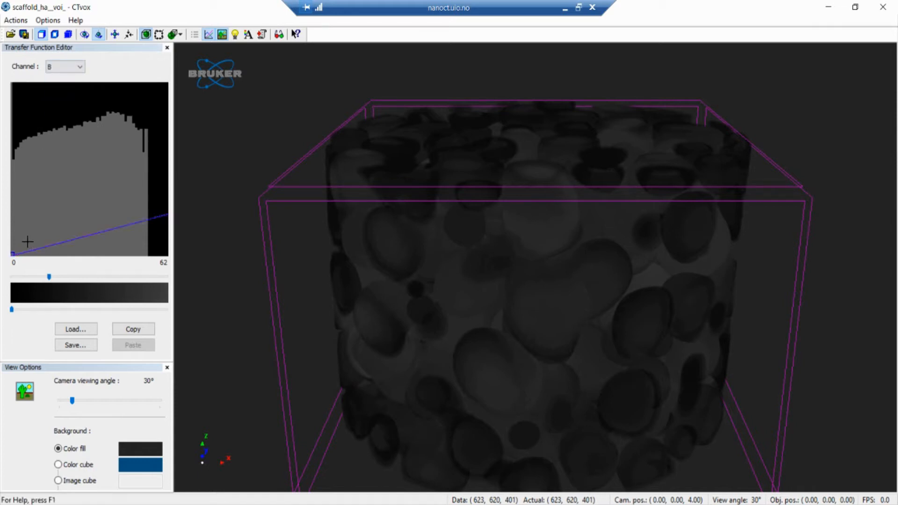
drag(30, 246, 15, 169)
right_click(15, 168)
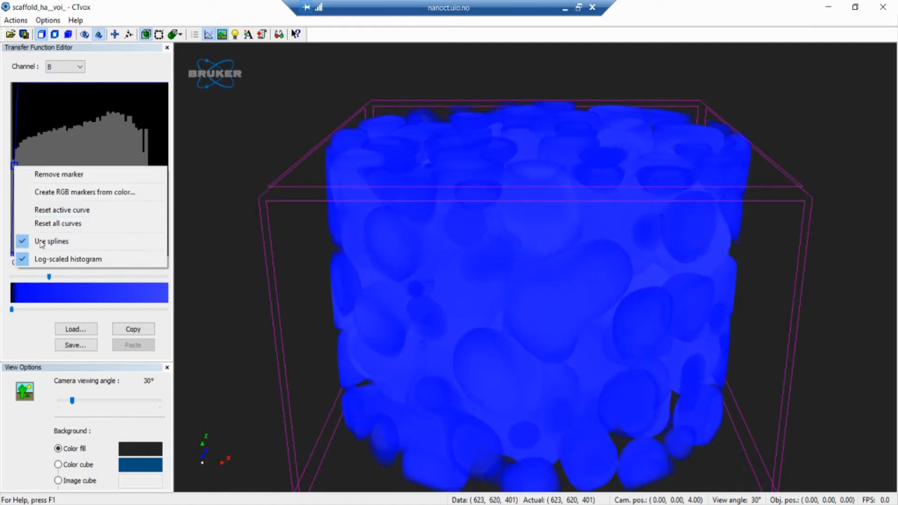
click(38, 240)
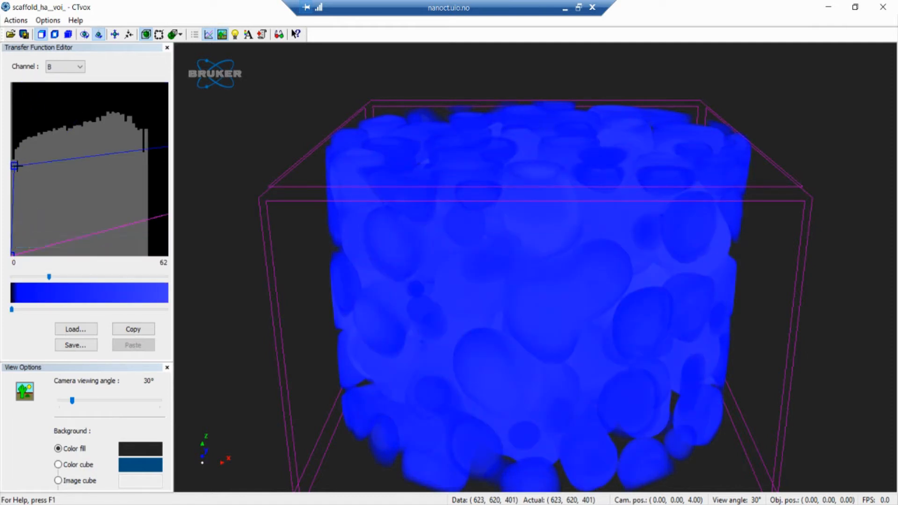
drag(15, 166, 17, 130)
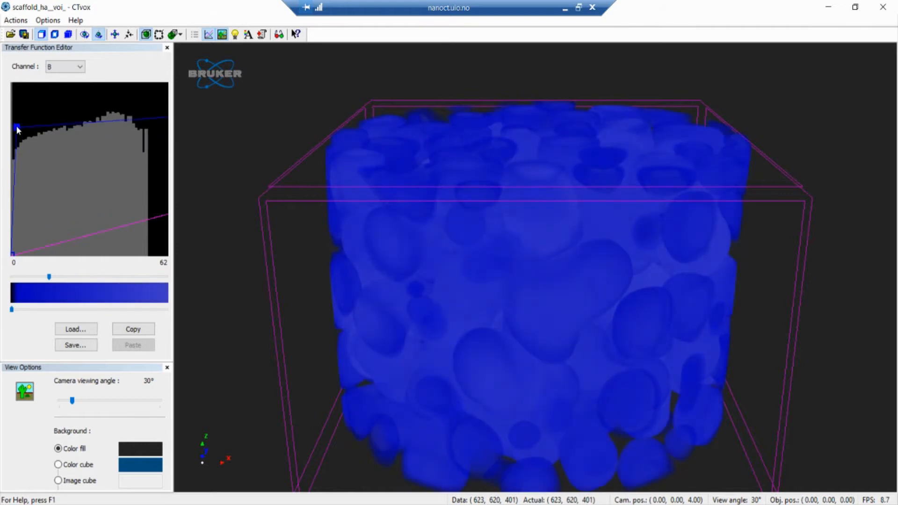
click(51, 128)
drag(52, 128, 58, 265)
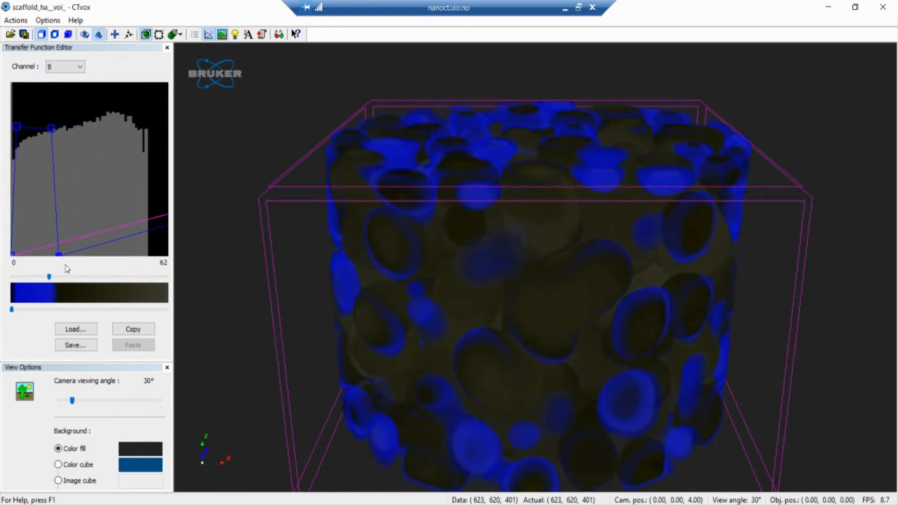
drag(158, 246, 167, 278)
- Shape the green channel's curve, without splines, into a raised band over the middle gray values, dropping to zero beyond it
click(79, 67)
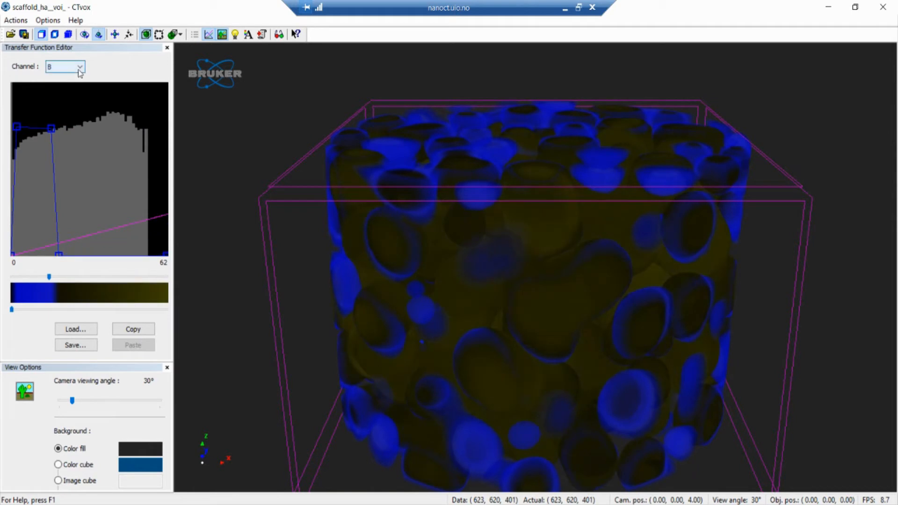
click(69, 89)
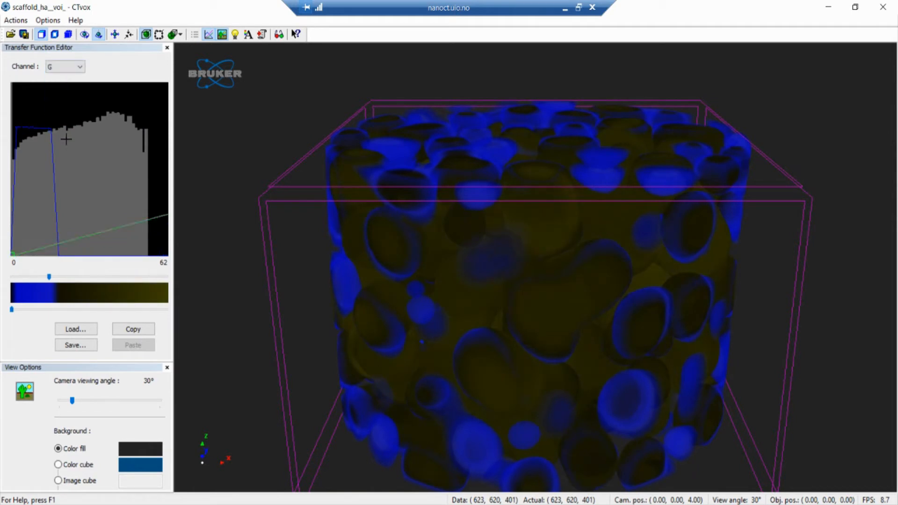
right_click(66, 239)
click(103, 301)
drag(58, 243, 54, 120)
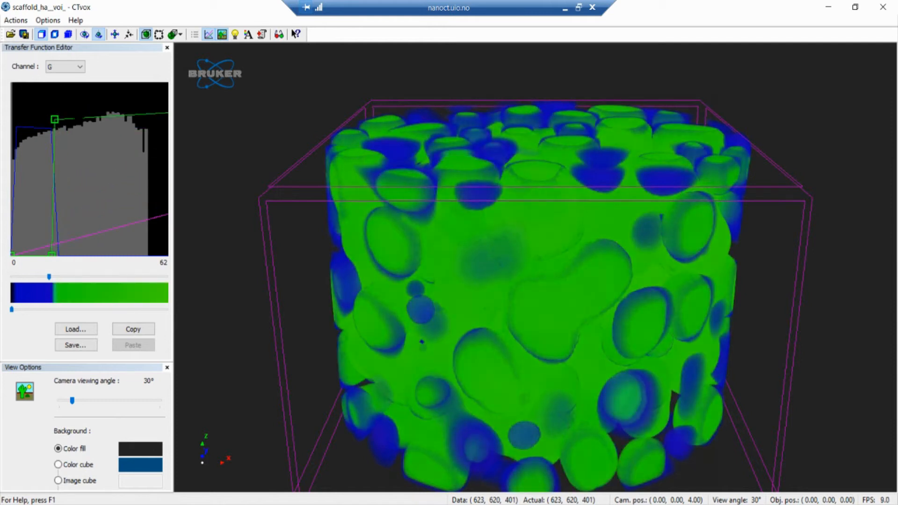
click(99, 120)
drag(113, 123, 99, 258)
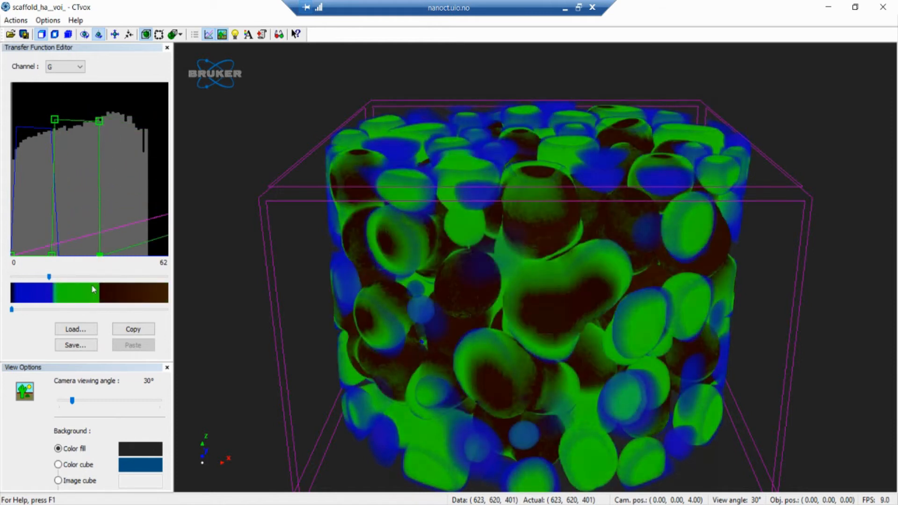
click(162, 255)
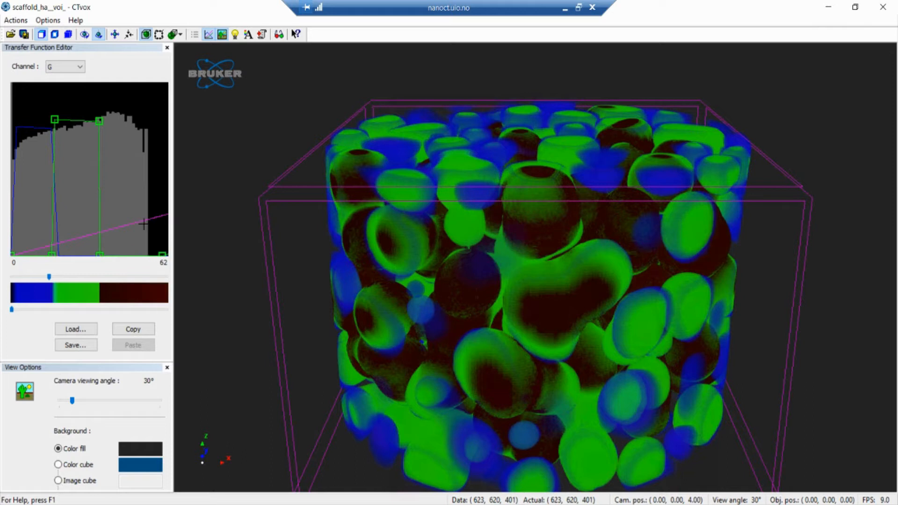
- Shape the red channel's curve, without splines, into a raised band from the end of the green band to the histogram's upper end
click(66, 66)
click(57, 78)
right_click(103, 236)
click(124, 293)
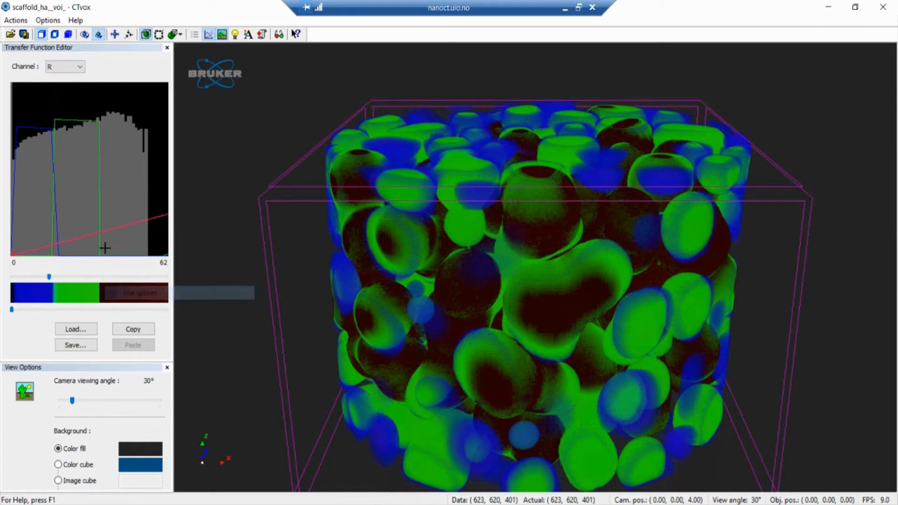
drag(104, 248, 100, 106)
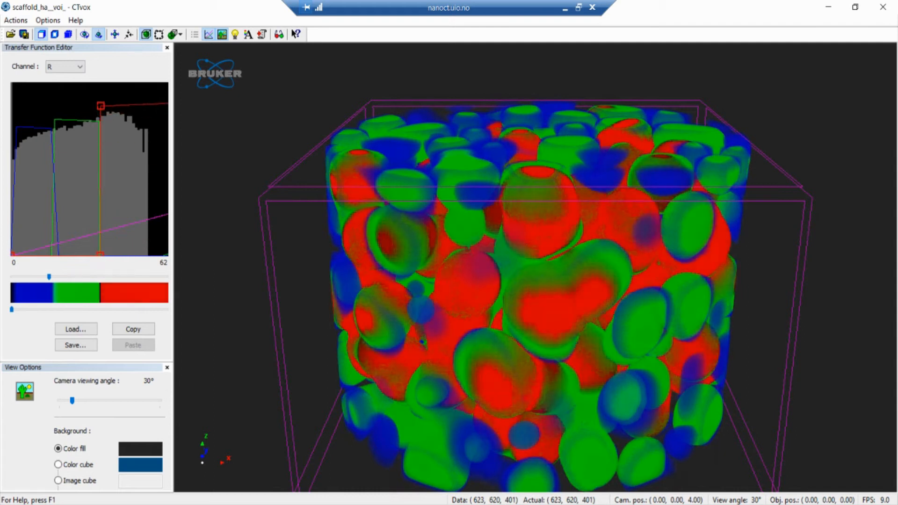
click(154, 104)
drag(154, 104, 149, 266)
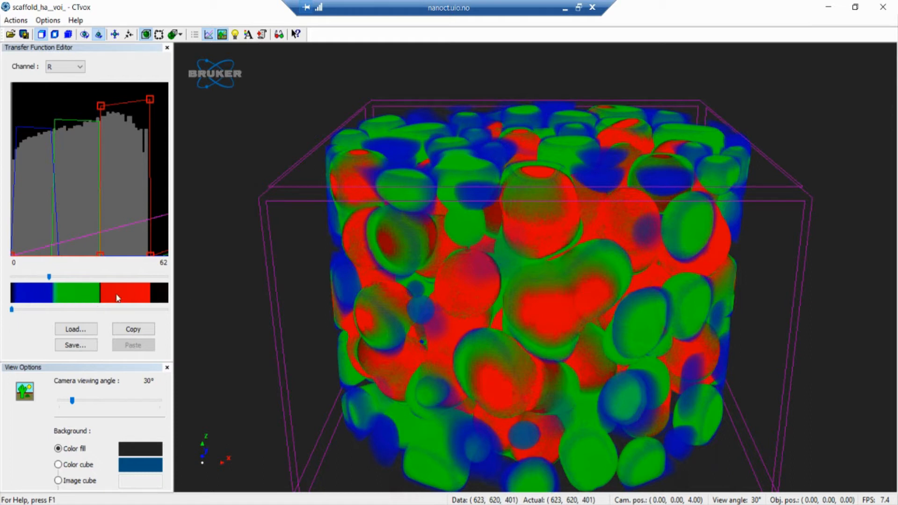
- Examine the color-coded scaffold volume from several angles and close up to compare the blue, green and red pores
drag(712, 313, 482, 314)
drag(490, 213, 549, 231)
drag(374, 189, 454, 273)
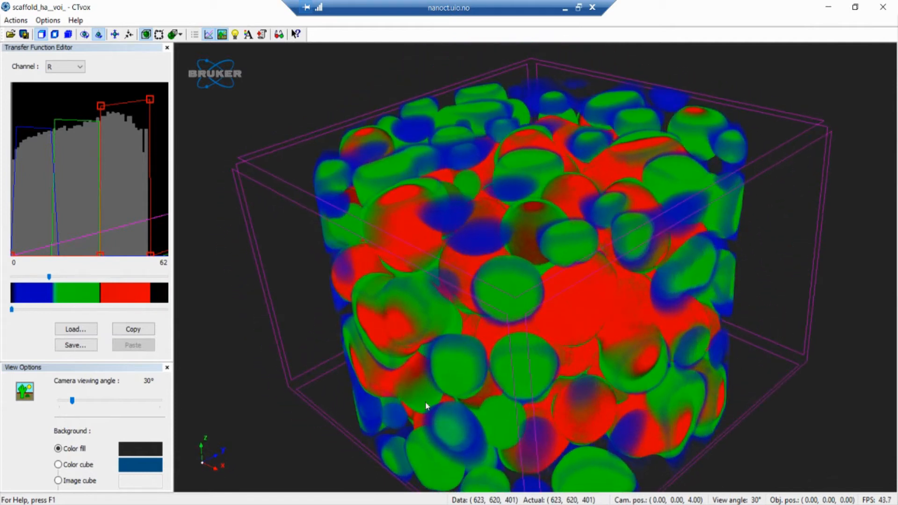
drag(490, 189, 508, 253)
scroll(508, 250, up, 7)
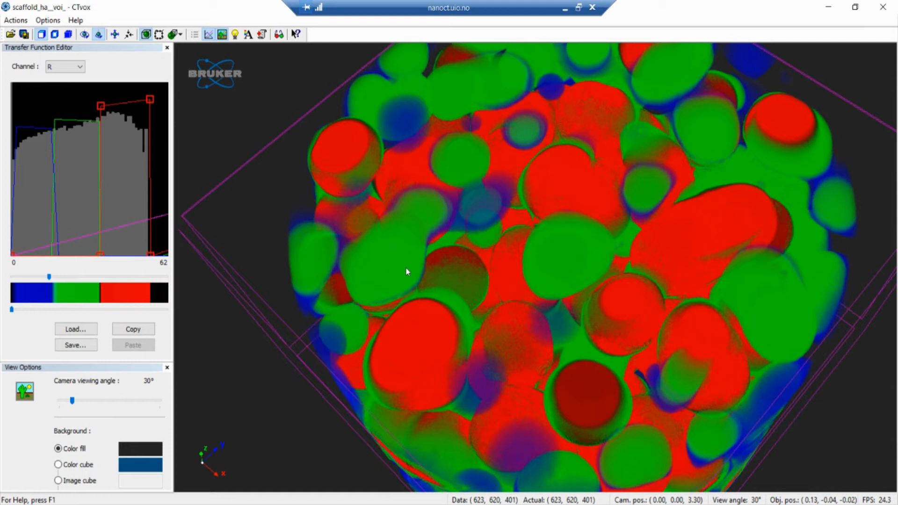
drag(489, 268, 485, 215)
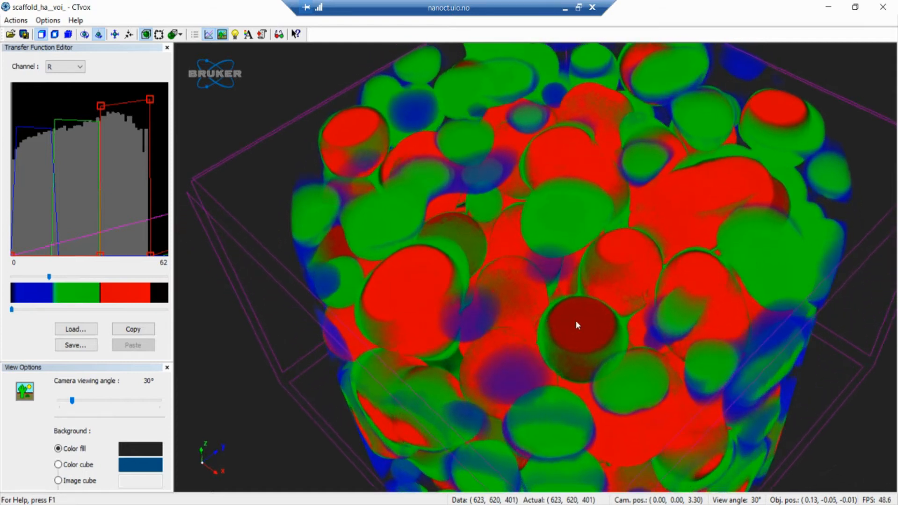
mouse_move(579, 335)
mouse_down()
mouse_move(579, 355)
mouse_move(577, 322)
mouse_up()
drag(517, 318, 503, 302)
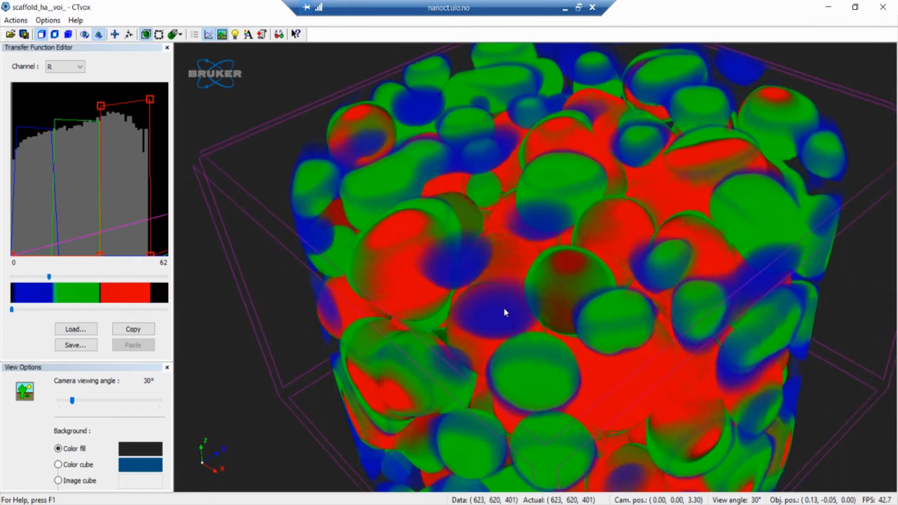
- Inspect the color-coded scaffold volume from another angle and close CTvox to return to CTAn
scroll(504, 310, down, 5)
drag(563, 346, 346, 300)
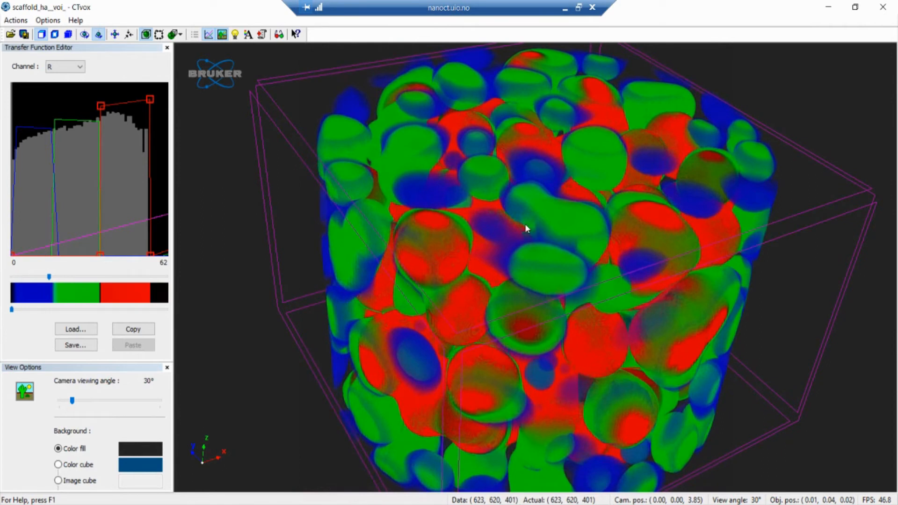
drag(571, 246, 563, 213)
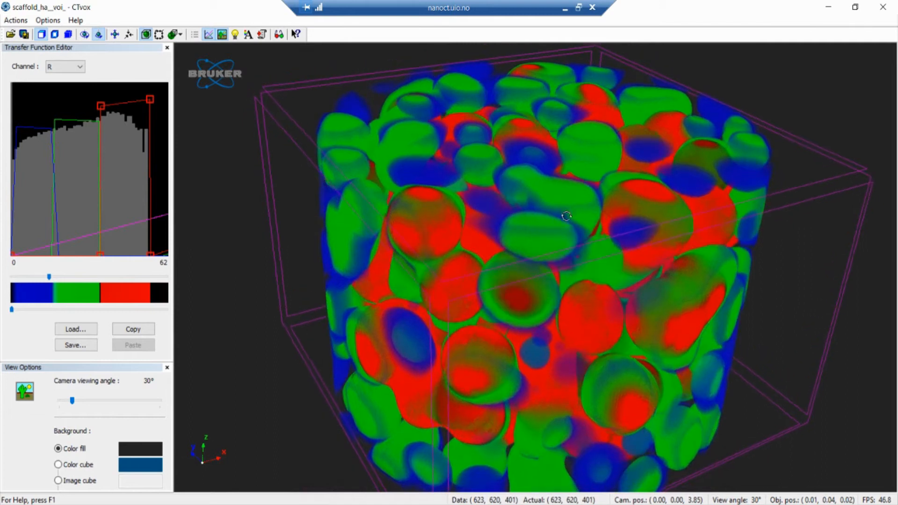
click(883, 7)
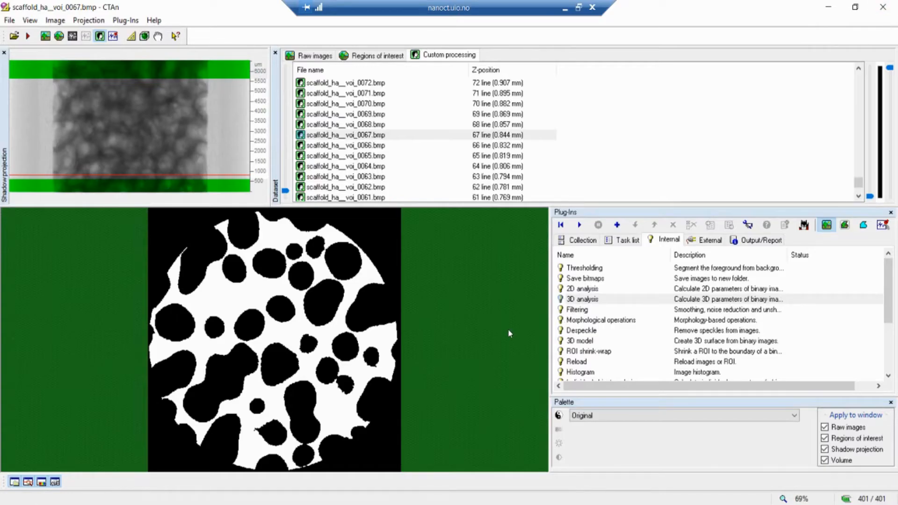
- Save the binarized scaffold images as monochrome (1 bit) BMP bitmaps, applied to Image
click(594, 280)
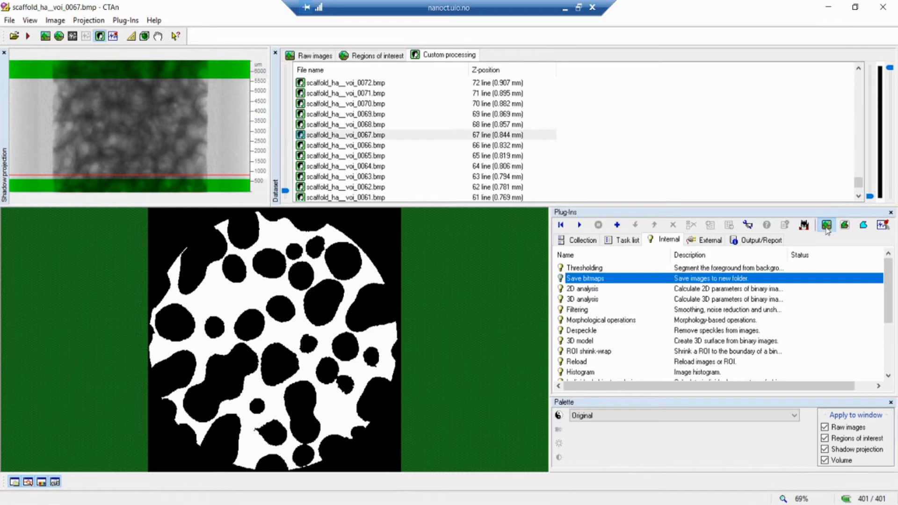
click(579, 225)
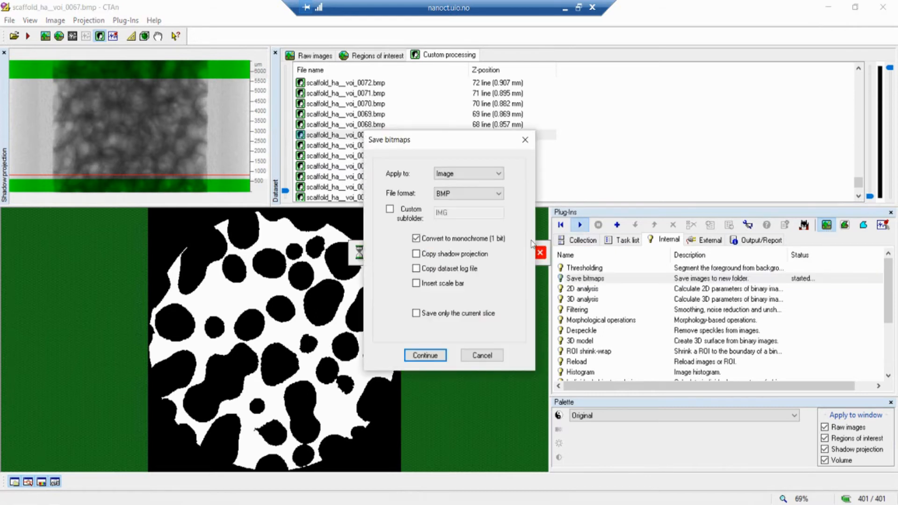
click(466, 176)
click(466, 180)
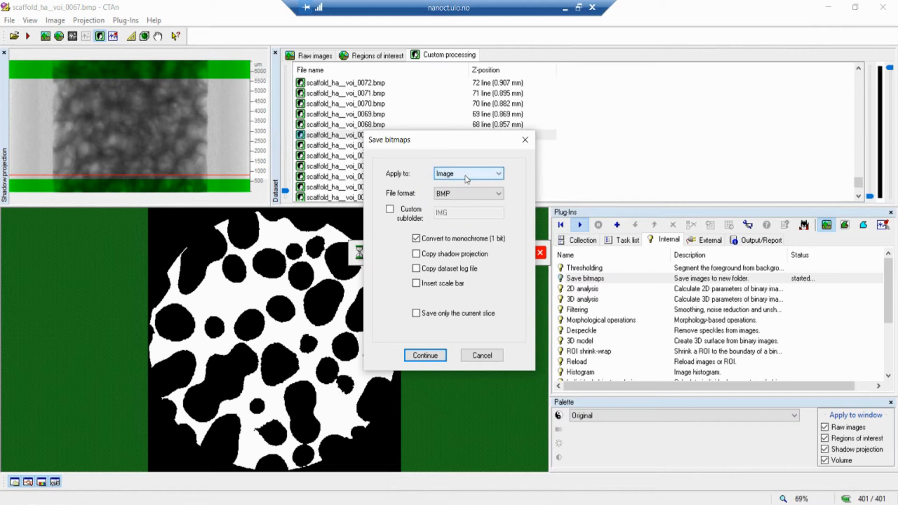
click(470, 176)
click(466, 179)
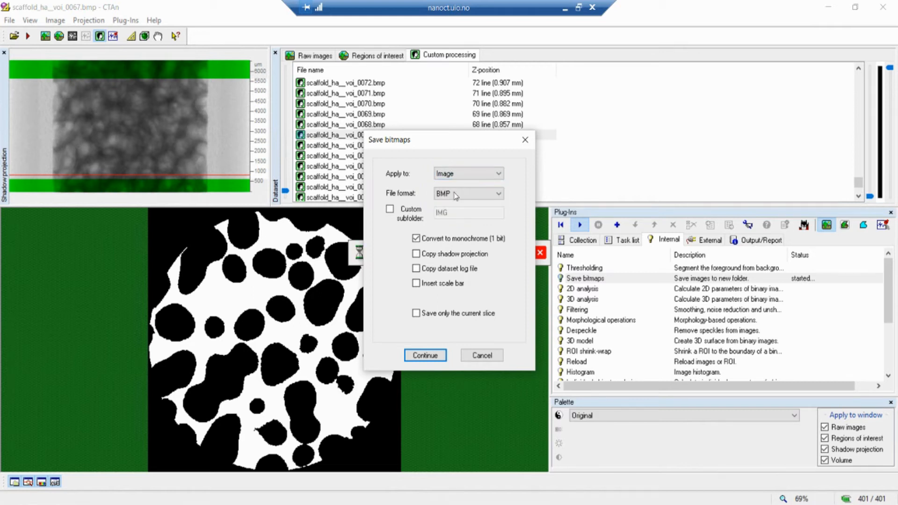
click(447, 194)
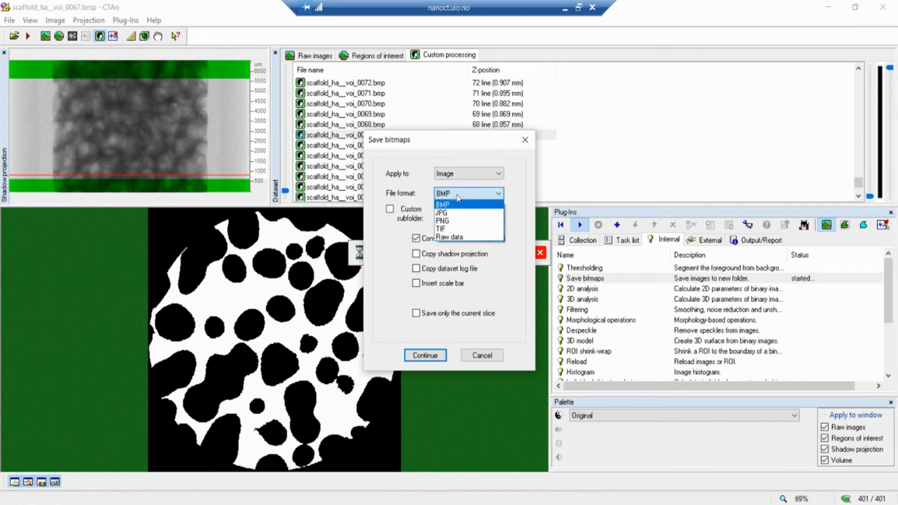
click(446, 202)
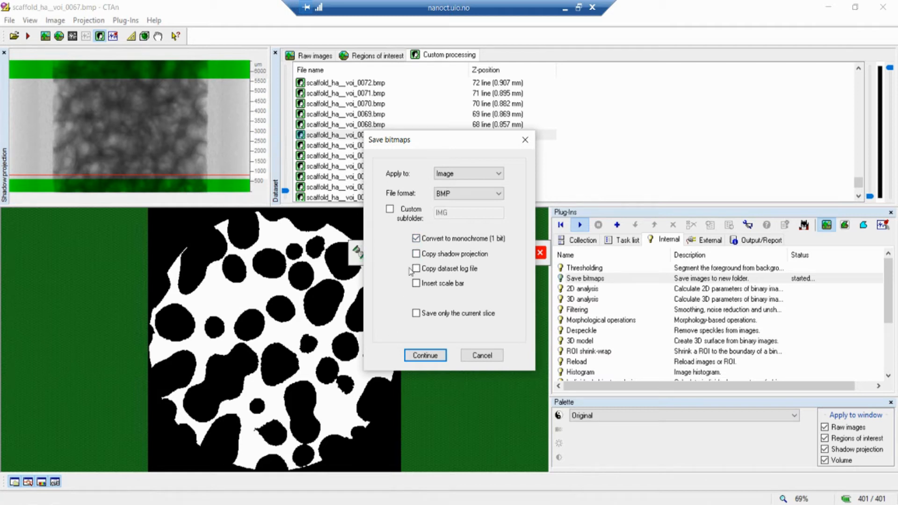
click(434, 356)
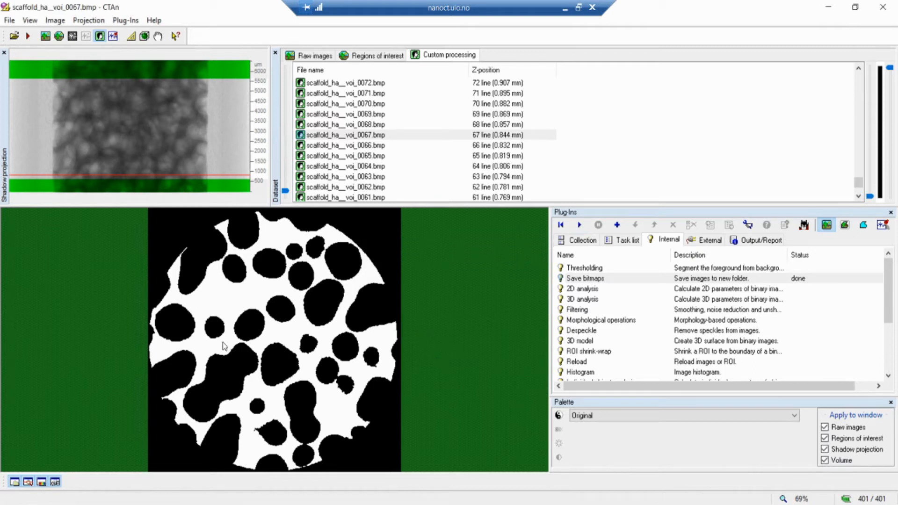
- Preview the region of interest, return to the image view, and open the settings of the Bitwise operations plug-in
click(863, 226)
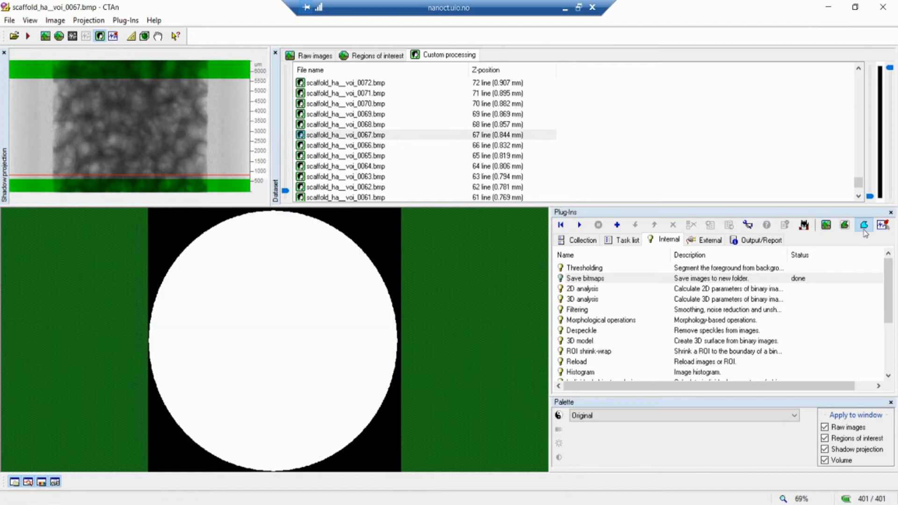
click(826, 226)
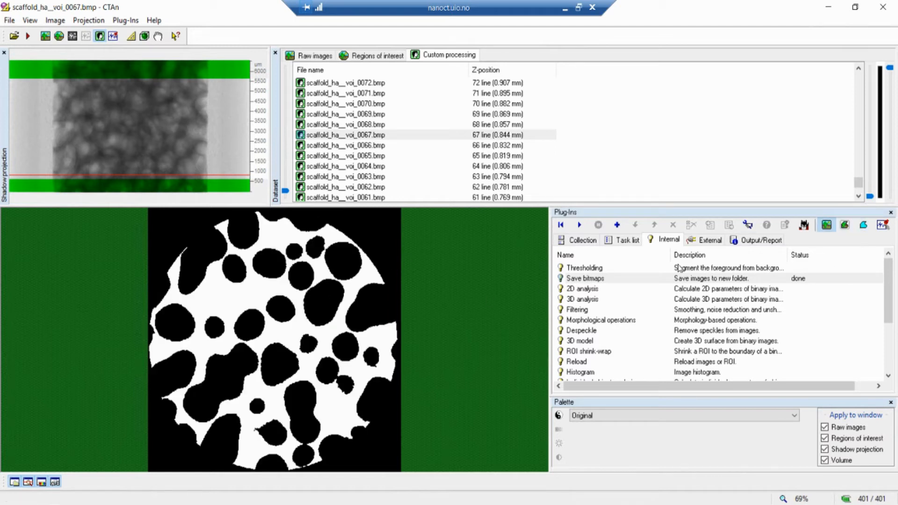
click(622, 310)
scroll(611, 331, down, 1)
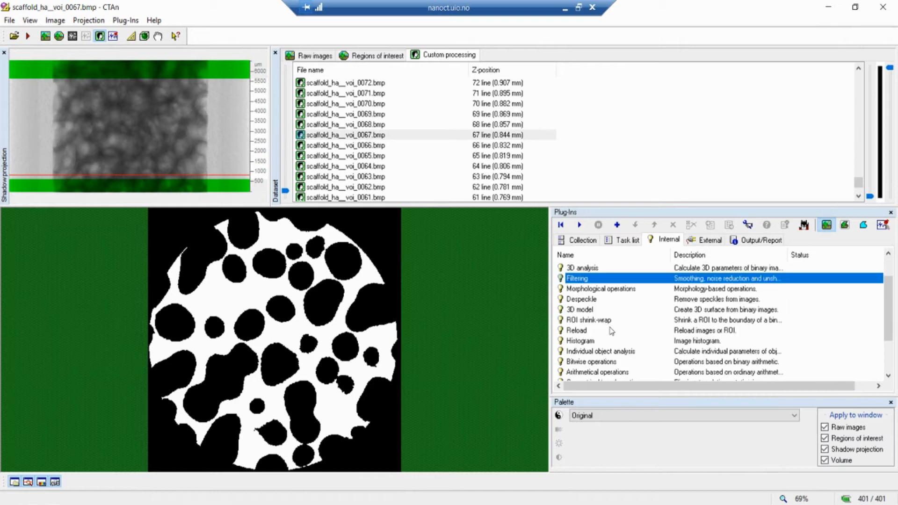
click(590, 364)
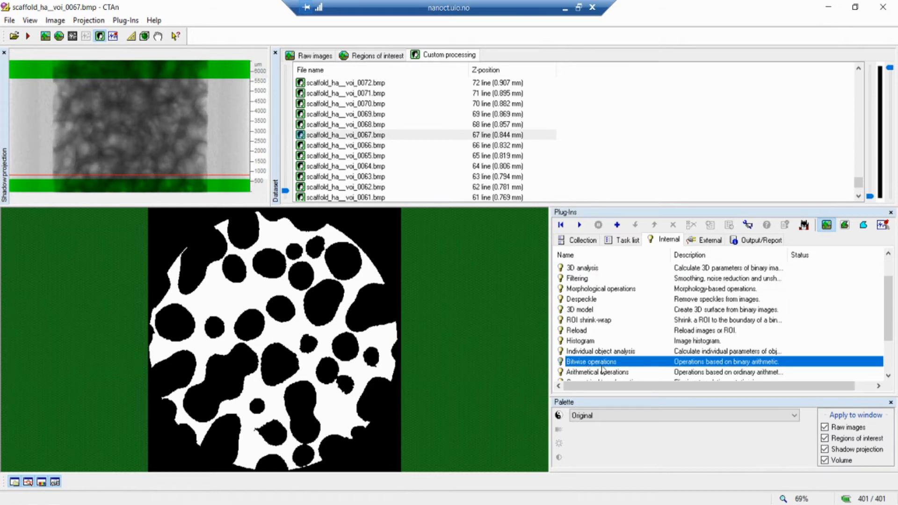
double_click(607, 363)
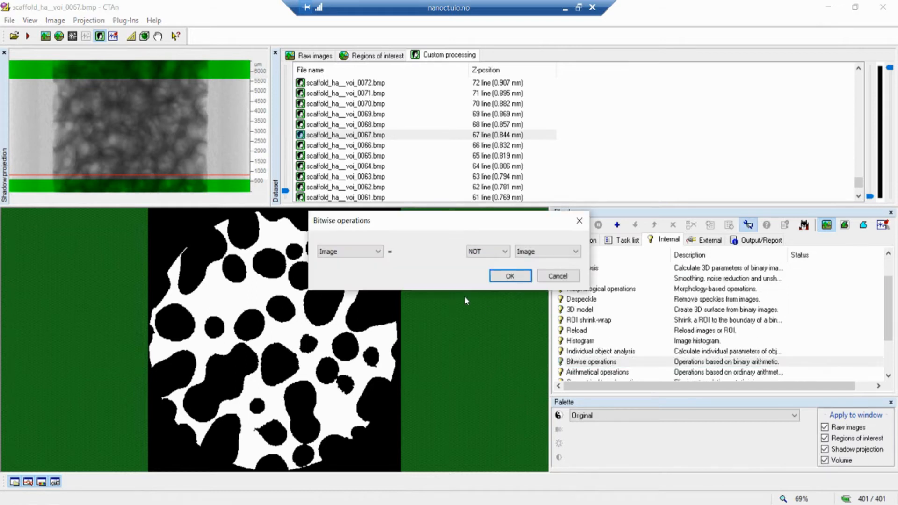
- Review the available bitwise operators and select NOT
click(504, 253)
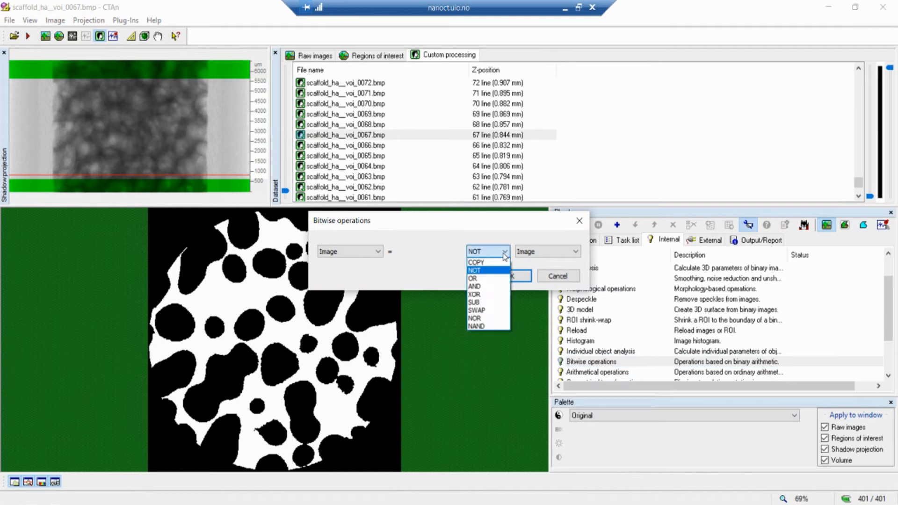
click(504, 252)
click(505, 252)
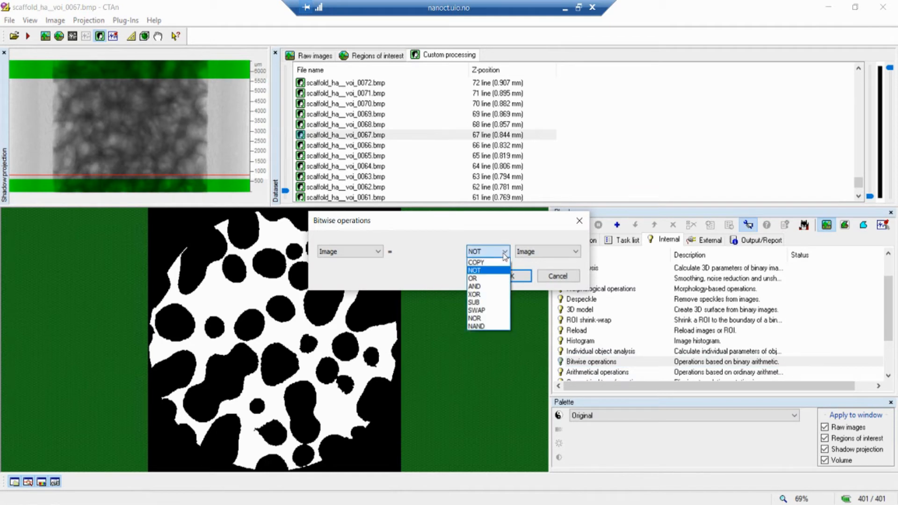
click(485, 270)
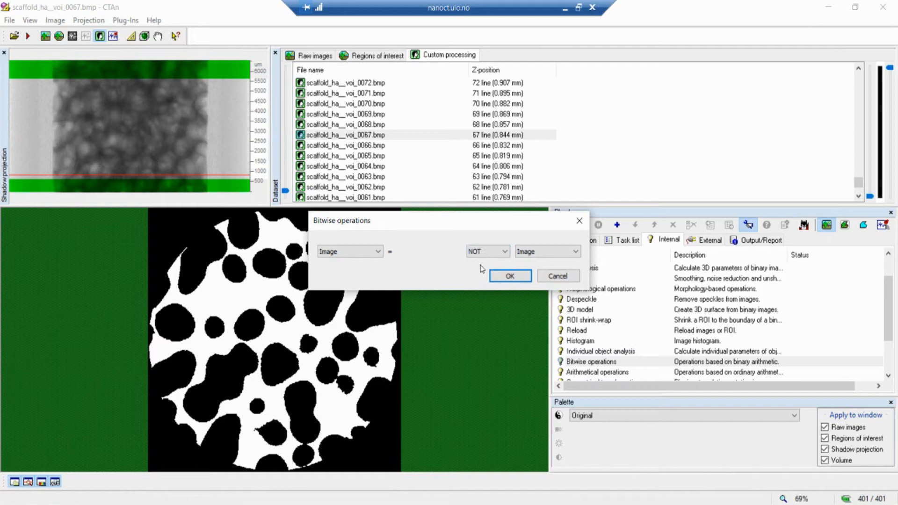
click(506, 254)
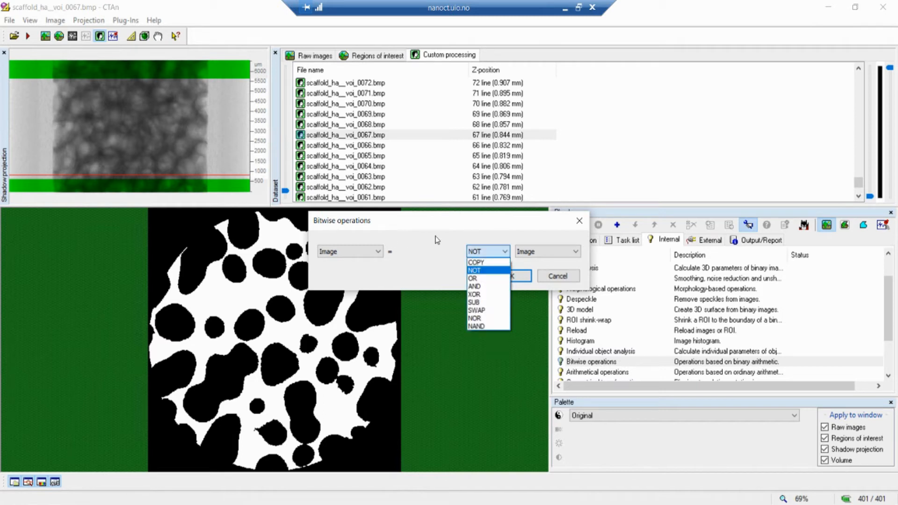
click(503, 223)
click(506, 253)
click(475, 270)
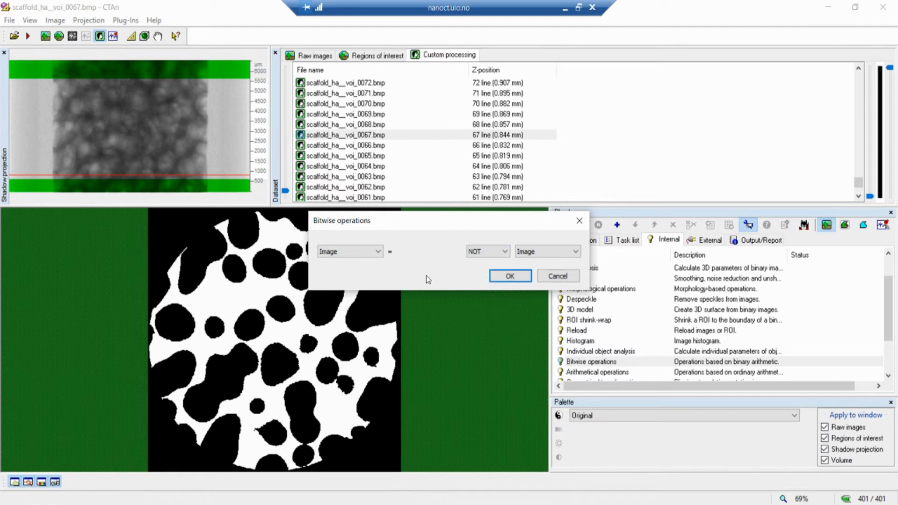
- Keep Image as both the target and the source, and run the bitwise NOT operation to invert the binarized images
click(378, 252)
click(379, 255)
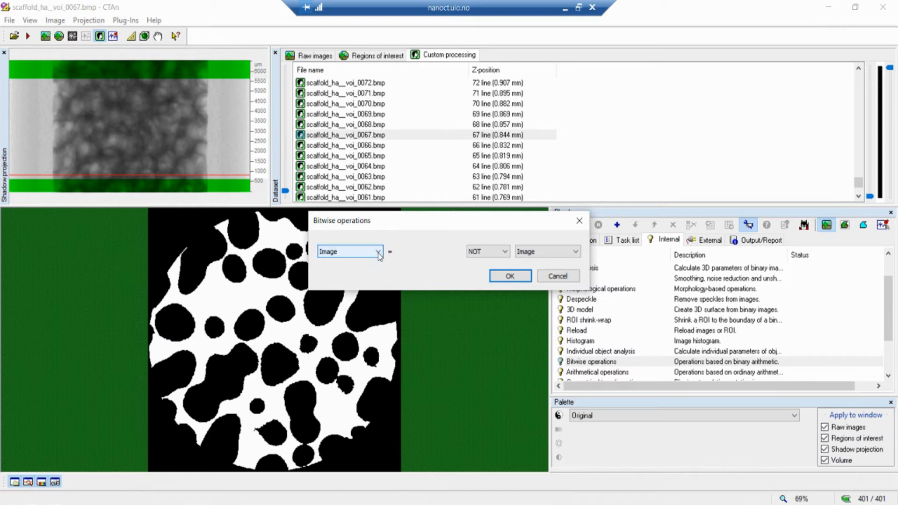
click(506, 253)
click(548, 257)
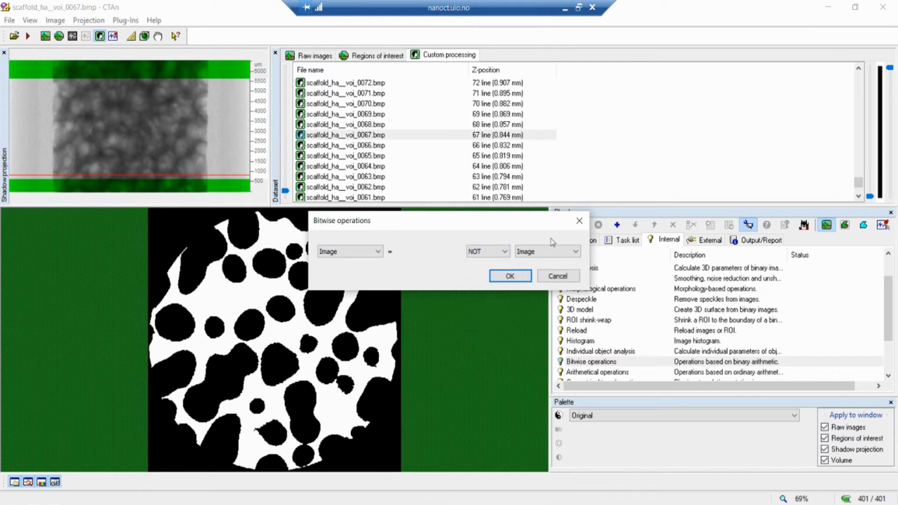
click(504, 275)
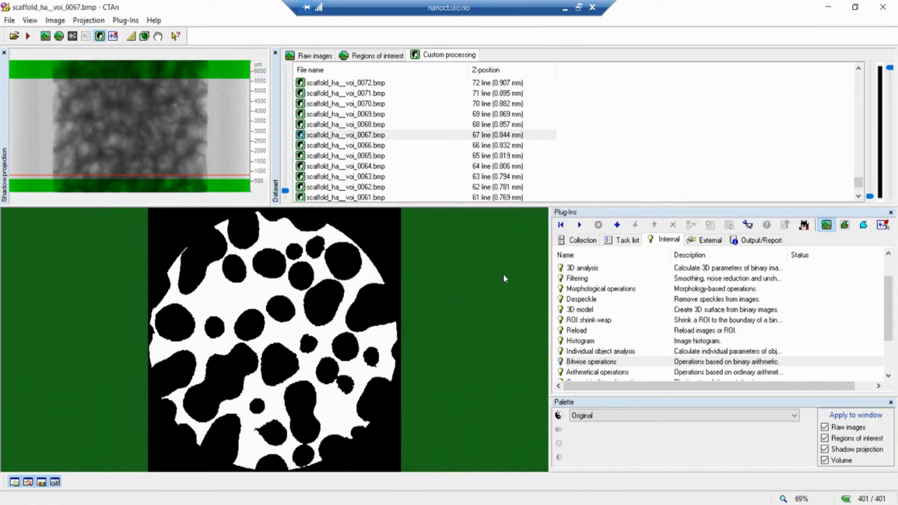
click(579, 224)
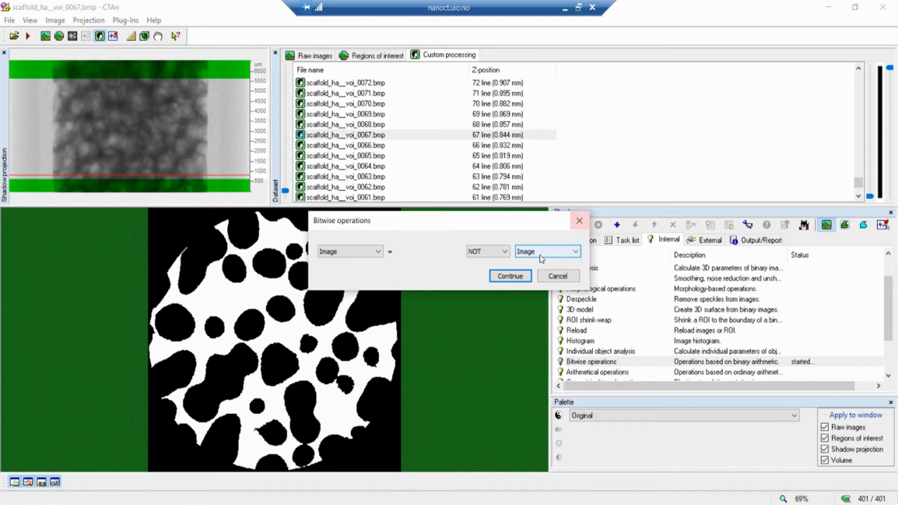
click(520, 276)
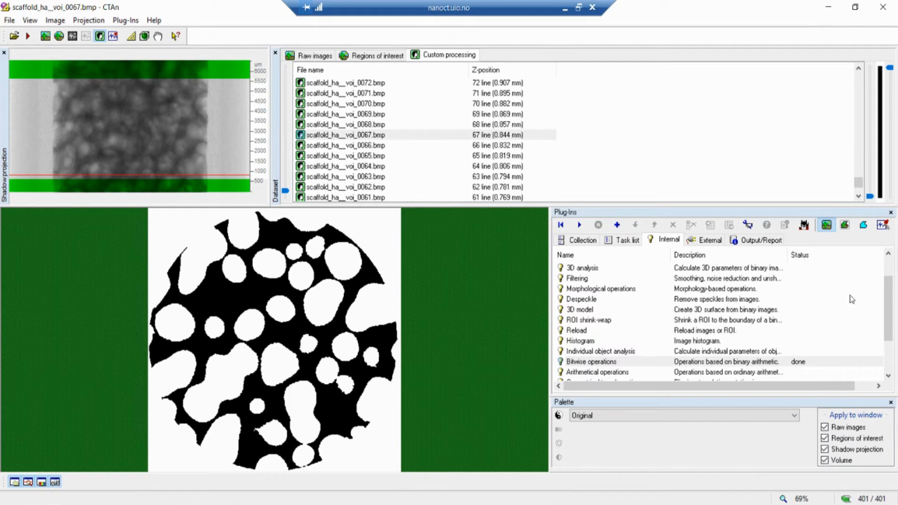
- Compare the region of interest, the inverted image and the image inside the ROI, ending on the image view
click(864, 227)
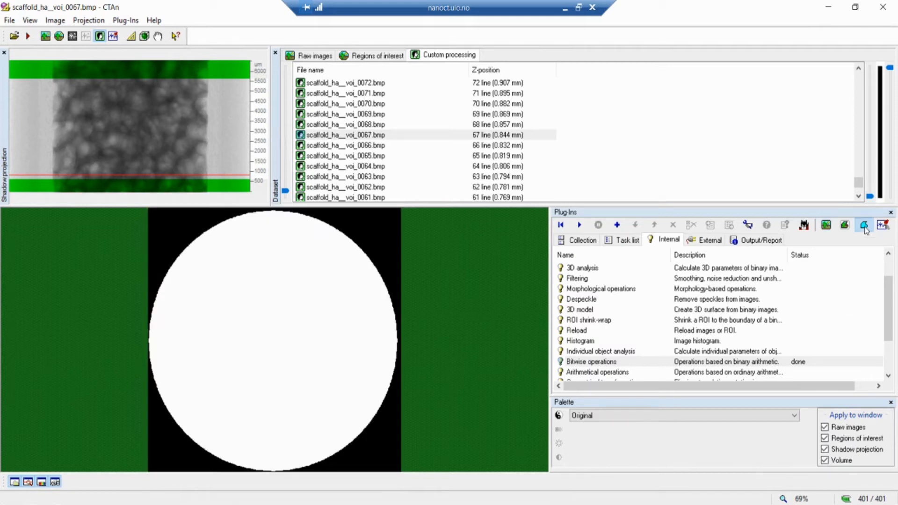
click(826, 228)
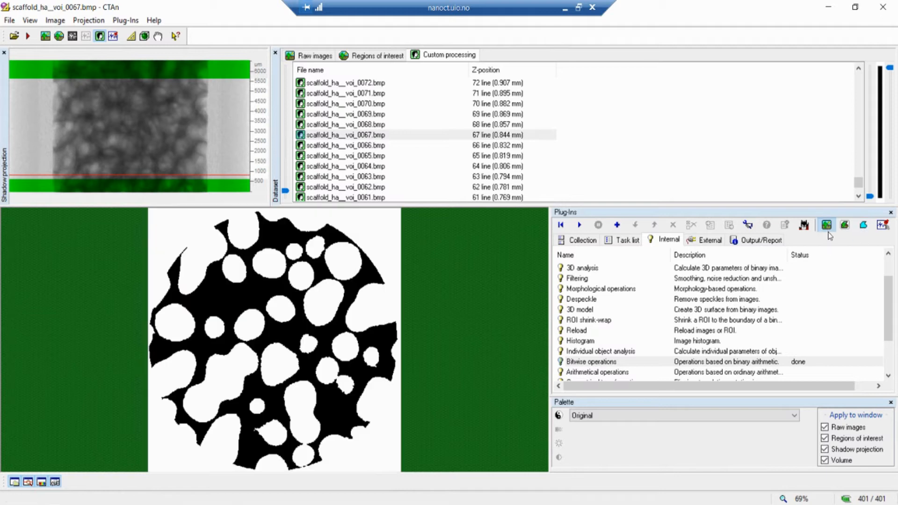
click(843, 227)
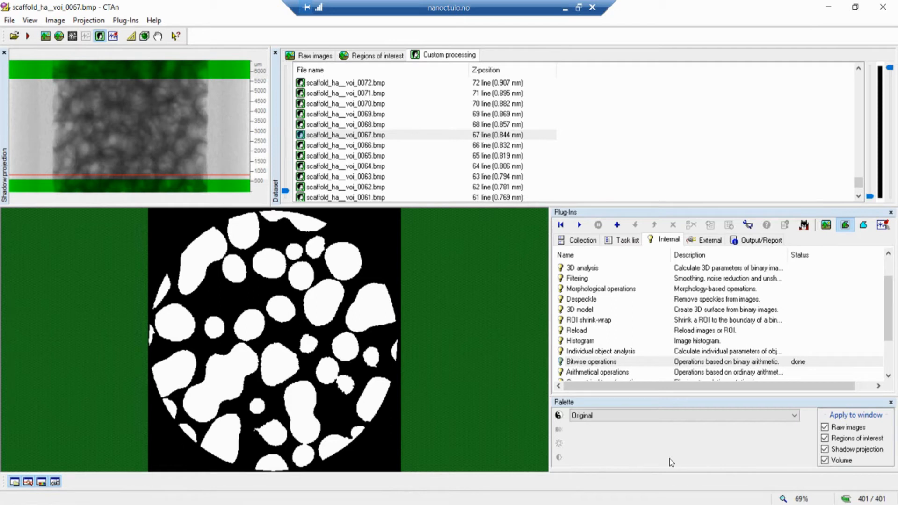
click(819, 227)
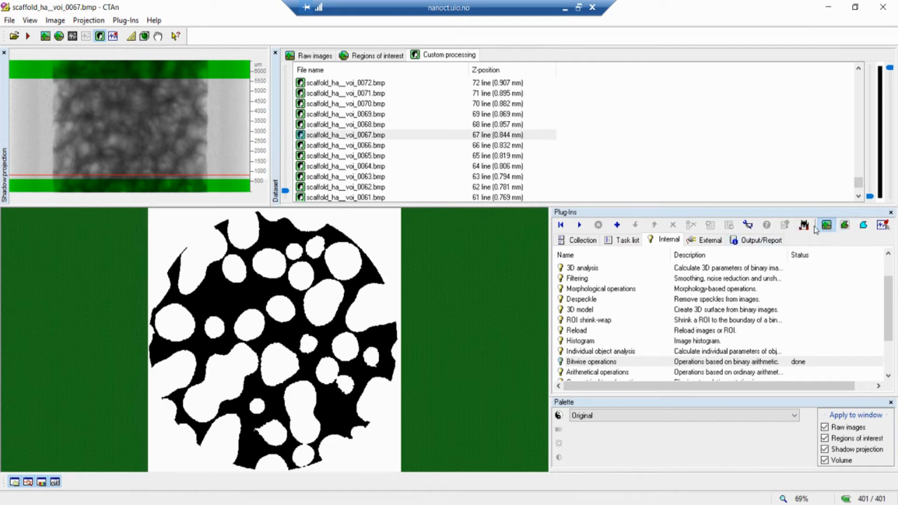
- Save the inverted images as monochrome (1 bit) BMP bitmaps, applied to Image inside ROI
click(583, 300)
scroll(583, 300, up, 1)
click(586, 278)
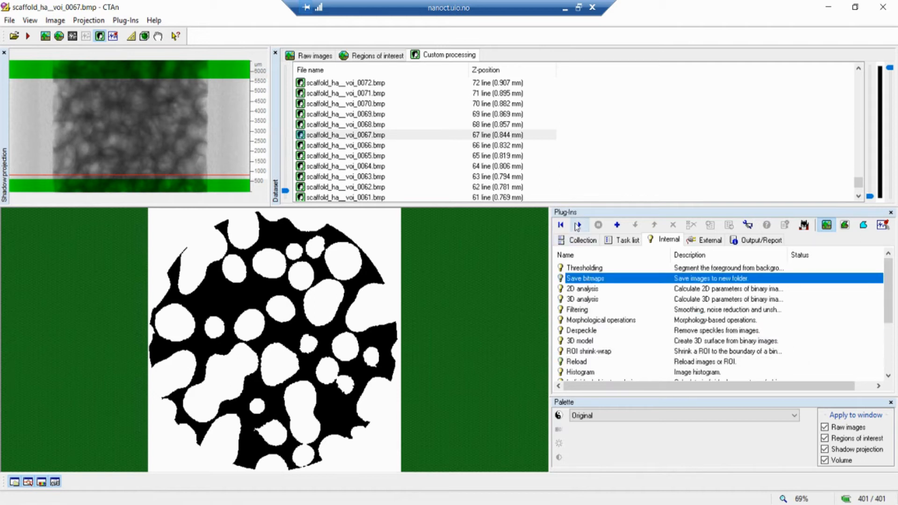
click(578, 225)
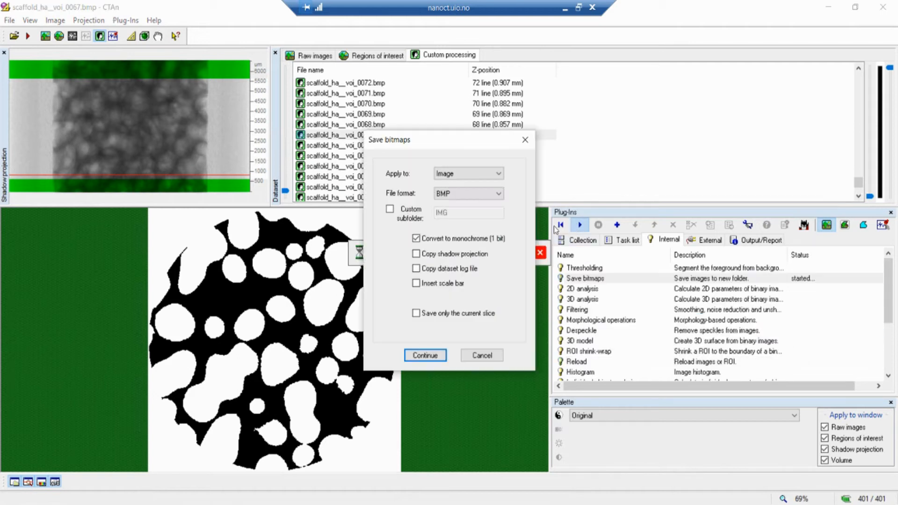
click(470, 171)
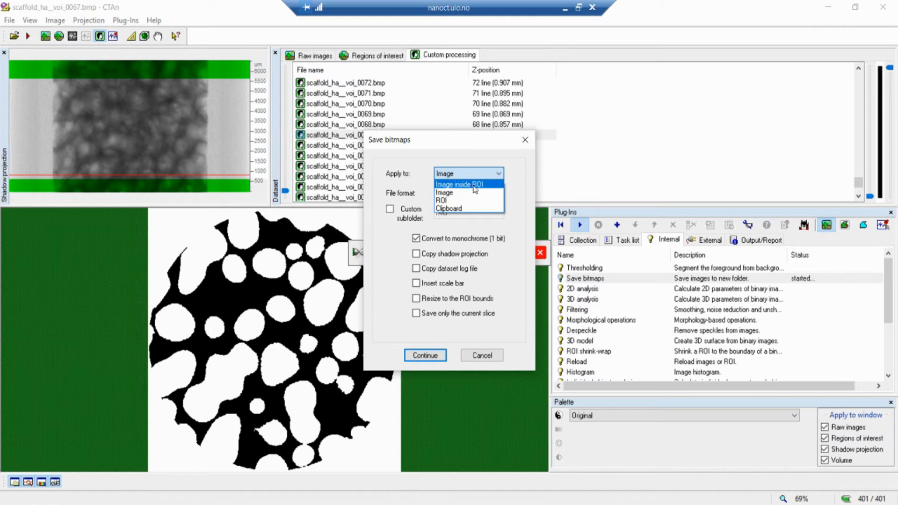
click(475, 187)
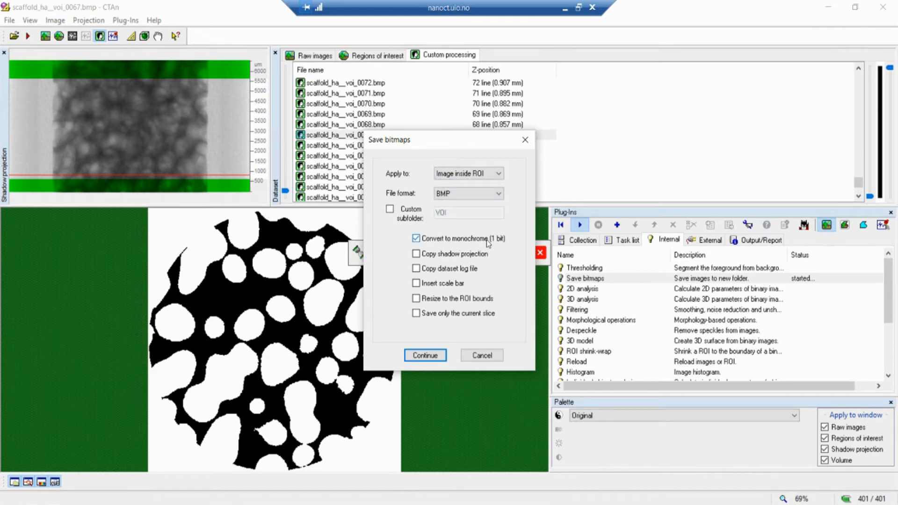
click(442, 355)
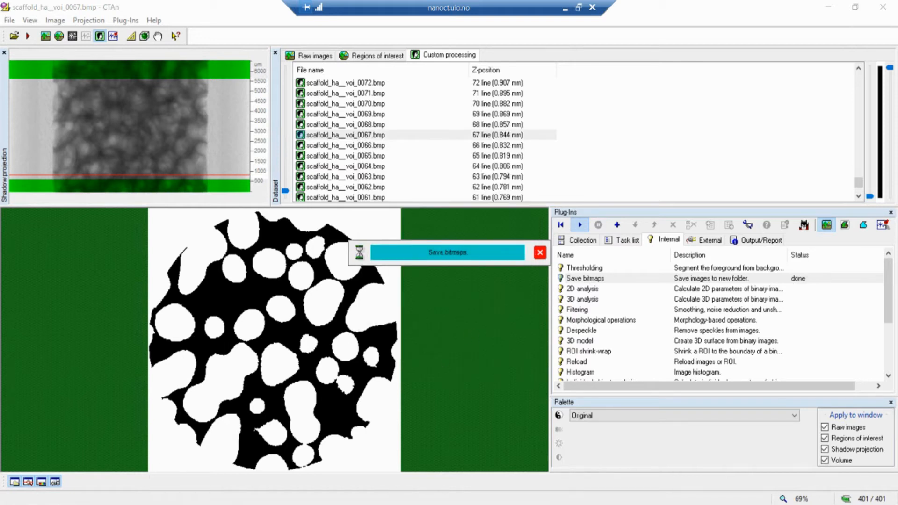
- Open CTvox for viewing the saved images in 3D
mouse_move(100, 504)
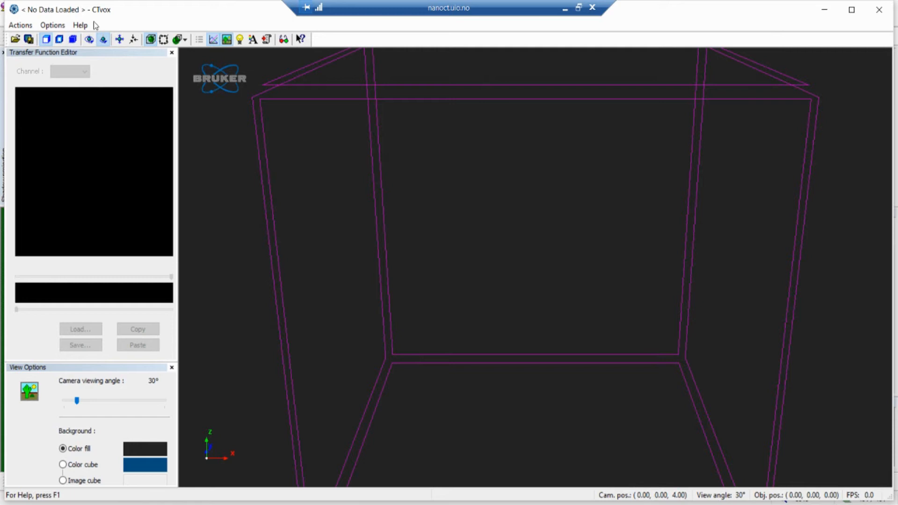
- Maximize the window and preview slice scaffold_ha__voi_0052.bmp from the IMG folder for loading as a volume
double_click(98, 13)
click(10, 34)
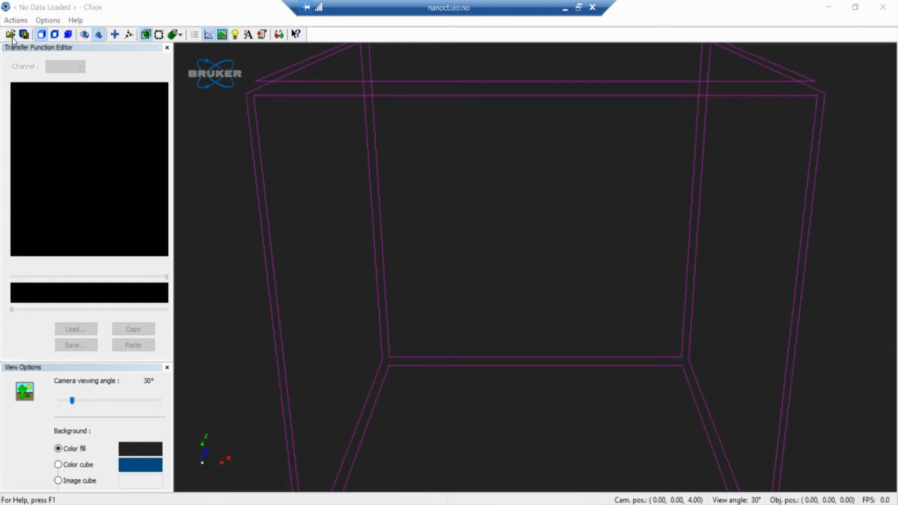
click(474, 146)
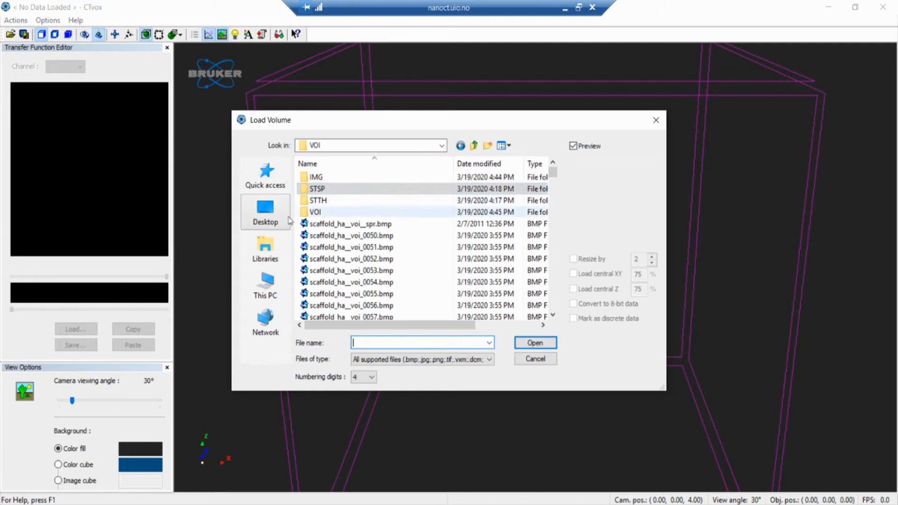
click(329, 179)
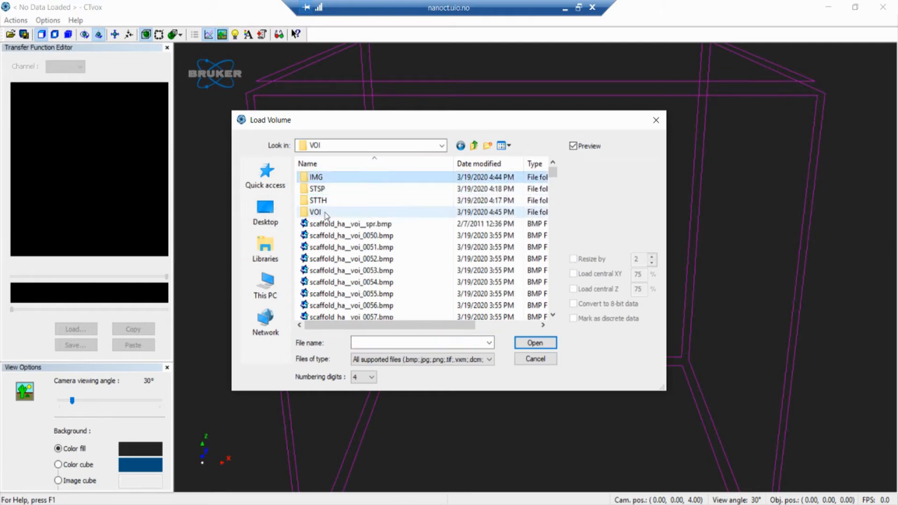
click(474, 145)
double_click(339, 179)
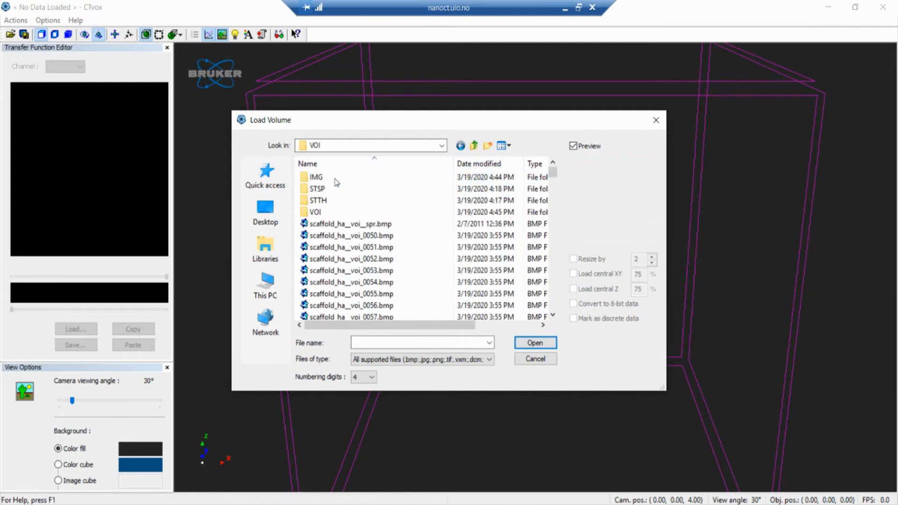
double_click(332, 179)
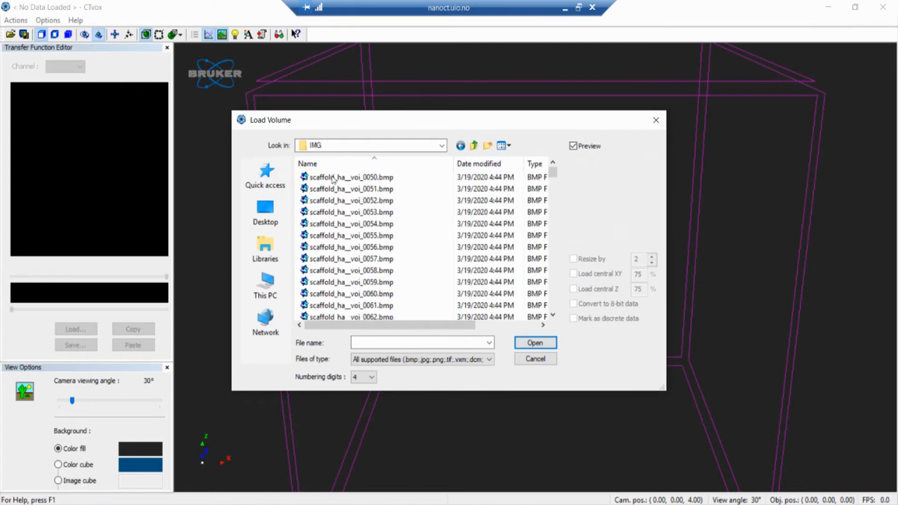
click(351, 200)
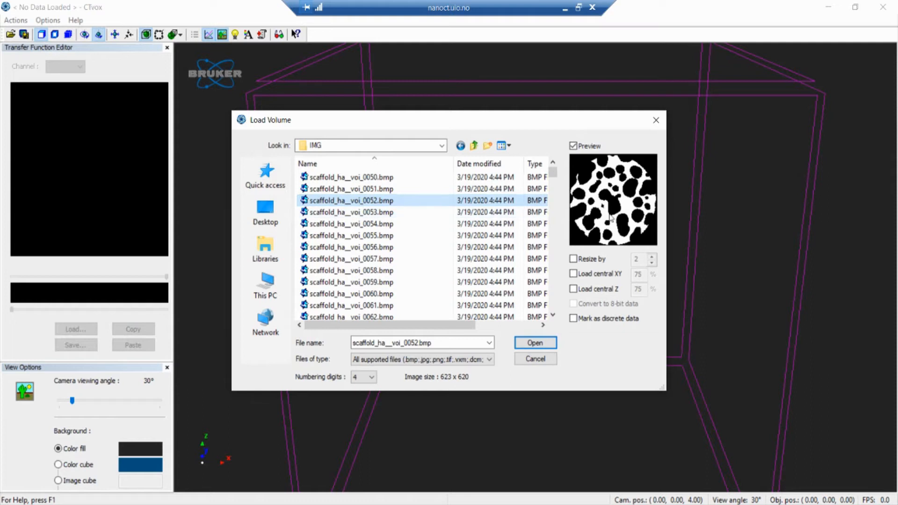
- Preview slice scaffold_ha__voi_0057.bmp from the VOI subfolder to check the inverted image set
click(475, 146)
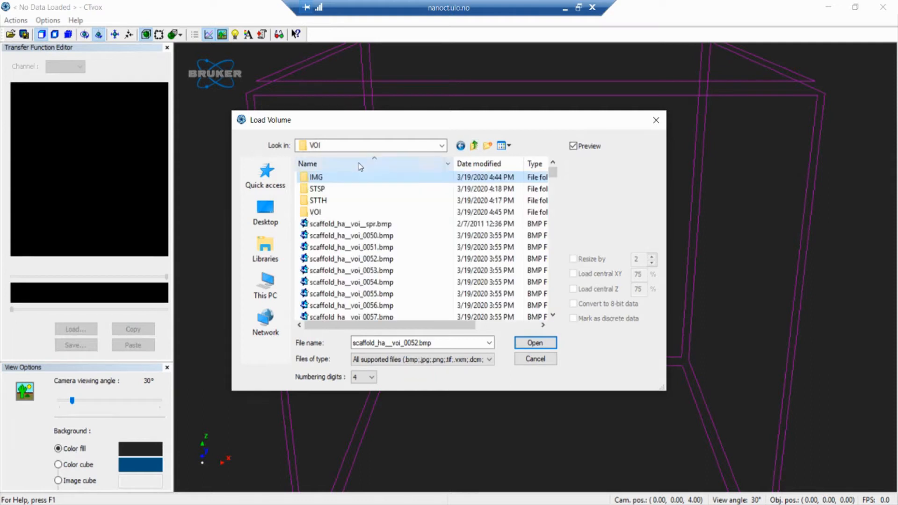
double_click(330, 214)
click(354, 261)
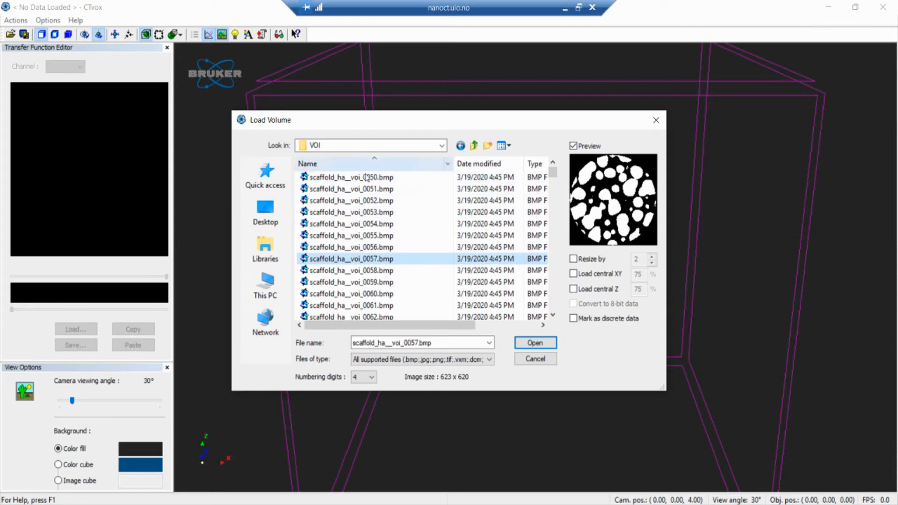
- Load the binarized scaffold volume from the IMG folder using slice scaffold_ha__voi_0054.bmp
click(475, 146)
click(327, 178)
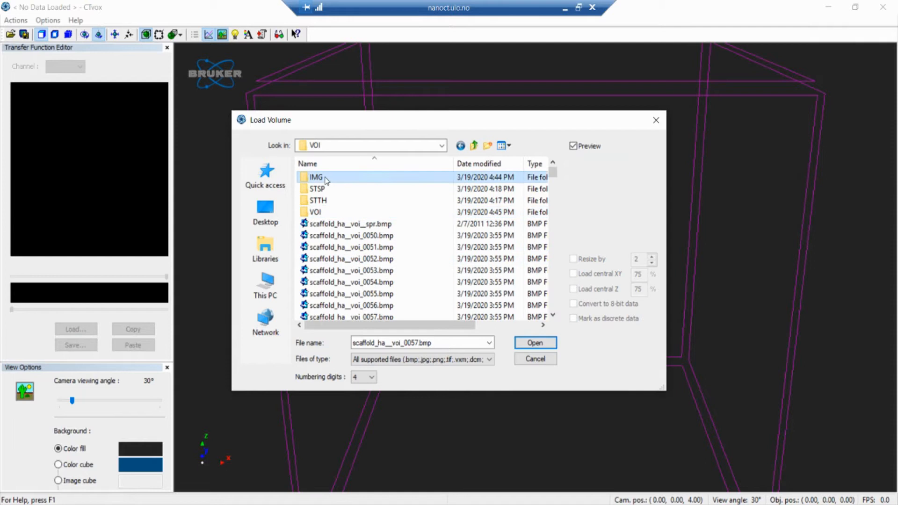
double_click(340, 178)
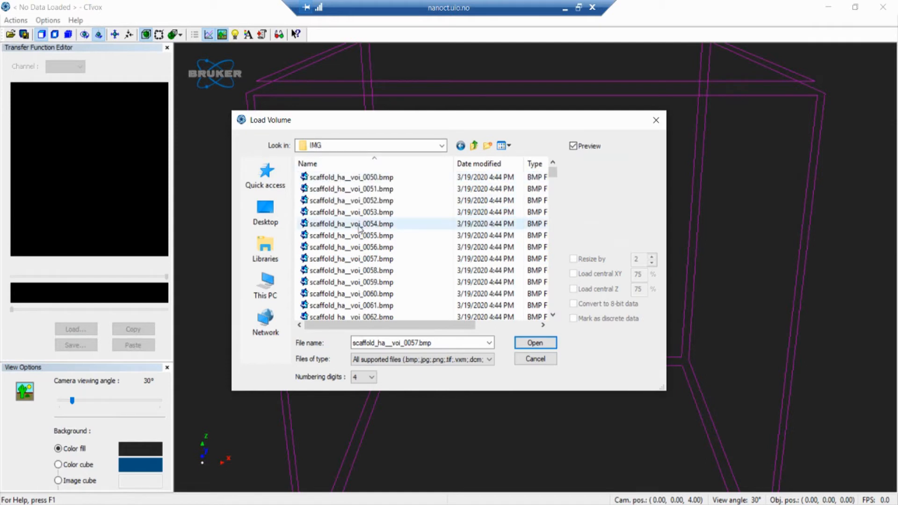
click(346, 224)
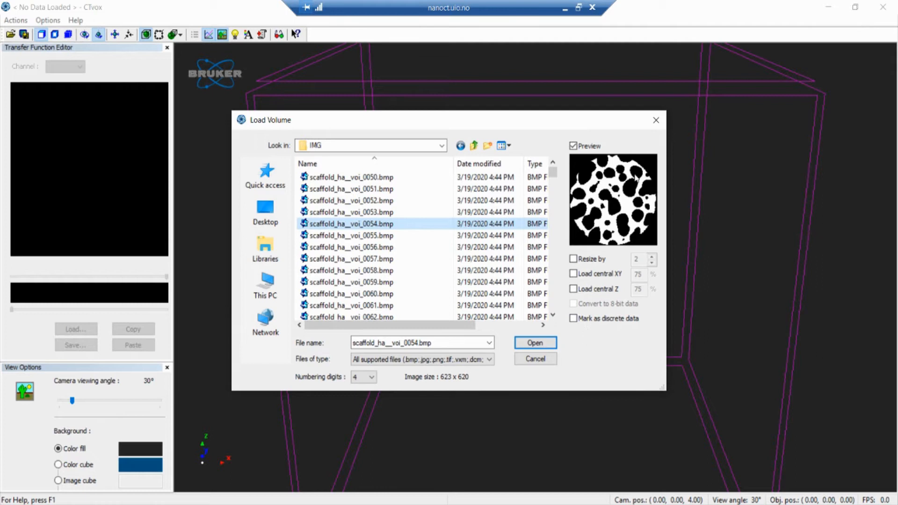
click(551, 339)
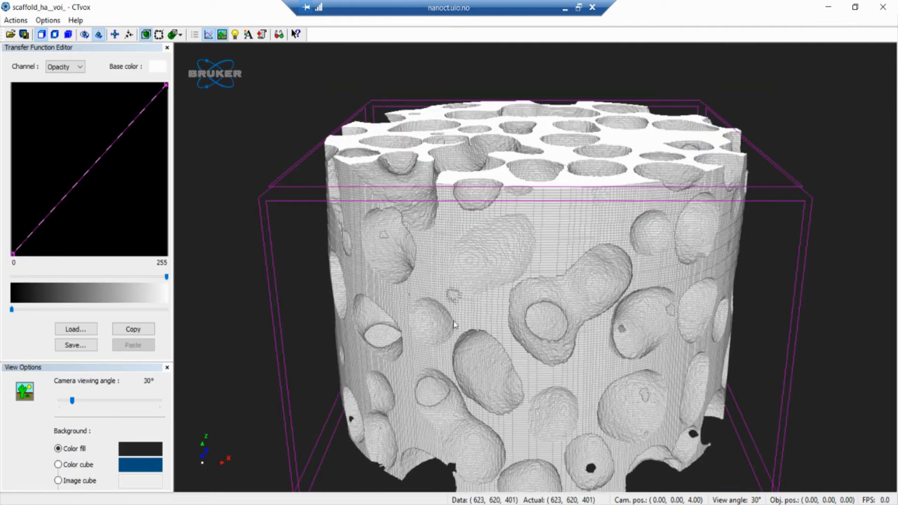
- Rotate and shift the scaffold volume to examine its top surface, sides and pore openings
drag(352, 308, 574, 319)
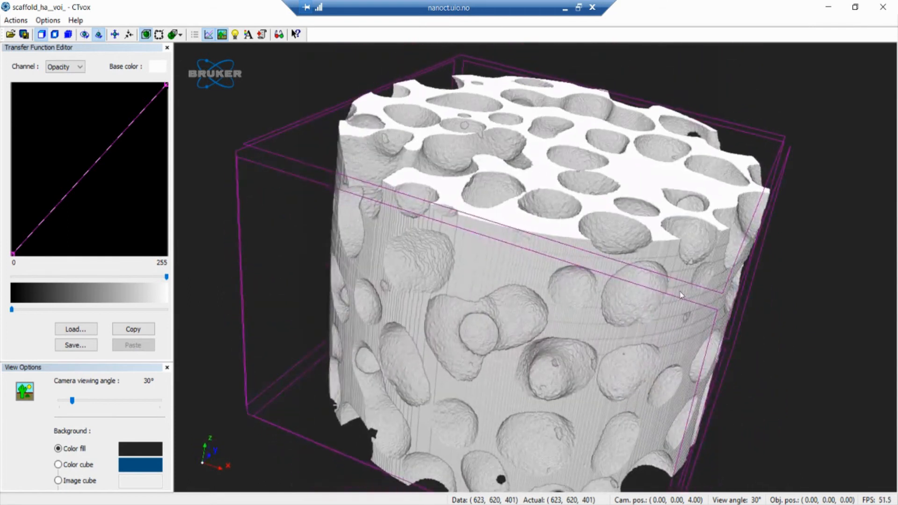
drag(684, 329, 744, 343)
drag(336, 296, 343, 244)
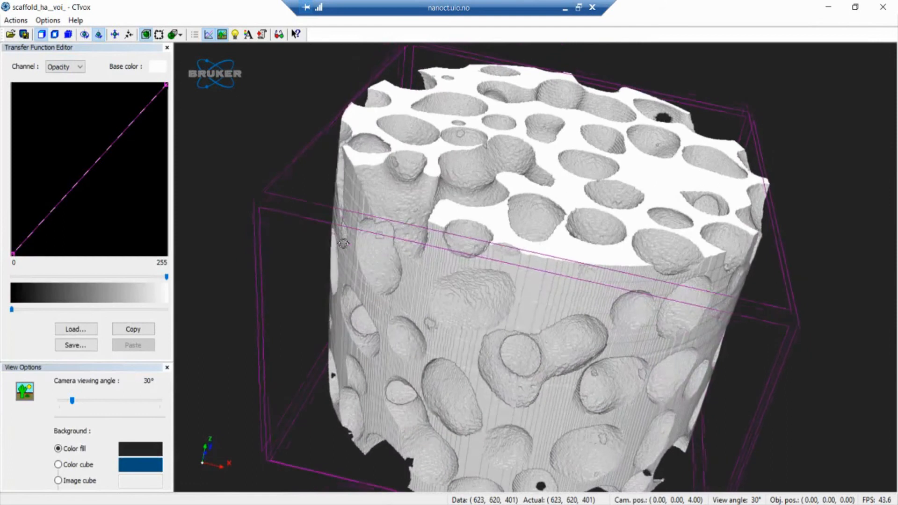
drag(573, 293, 552, 232)
drag(467, 174, 453, 173)
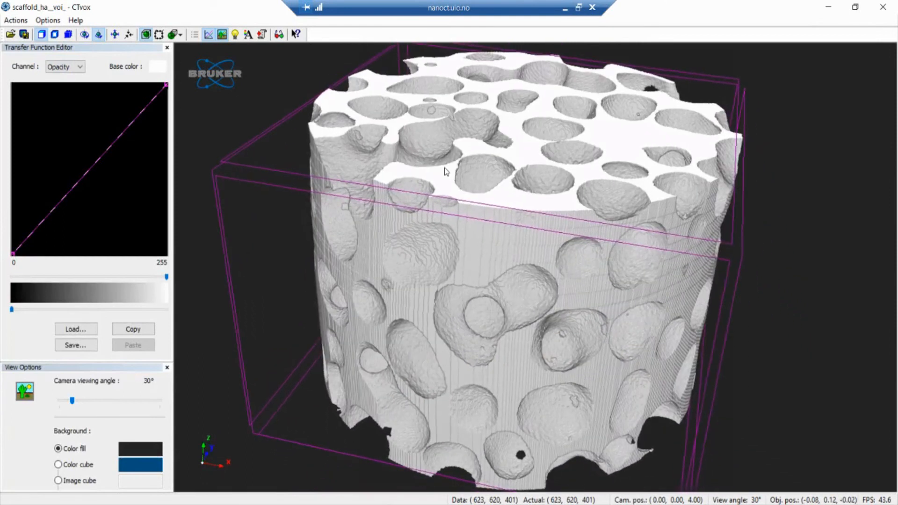
drag(642, 159, 632, 150)
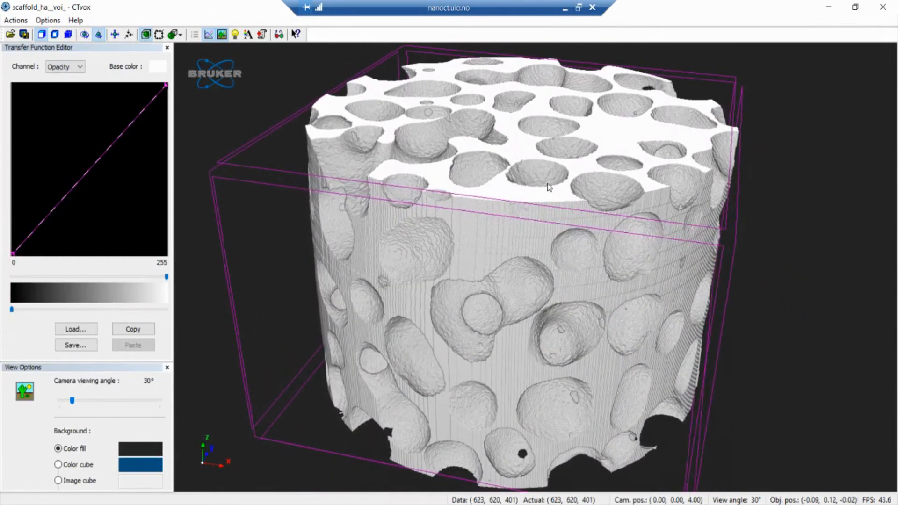
- Add the inverted volume from the VOI subfolder to the loaded scaffold, using slice scaffold_ha__voi_0054.bmp
click(11, 34)
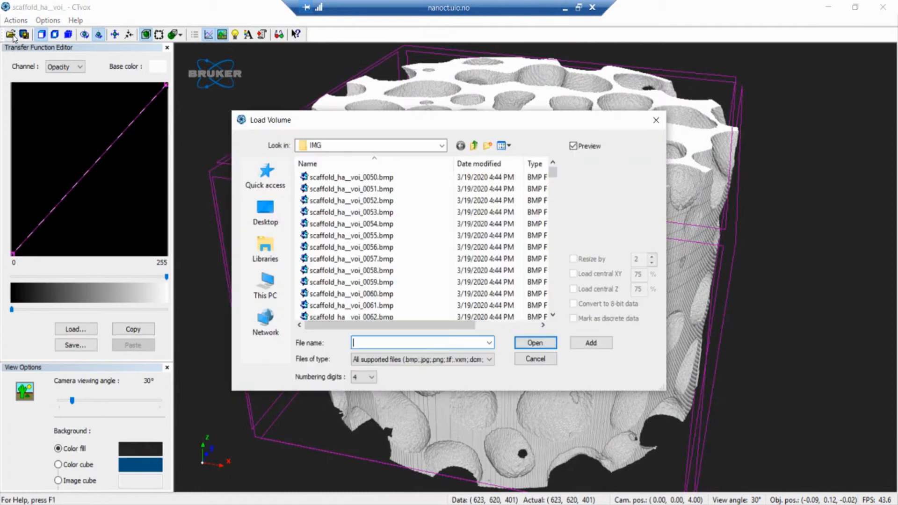
click(474, 145)
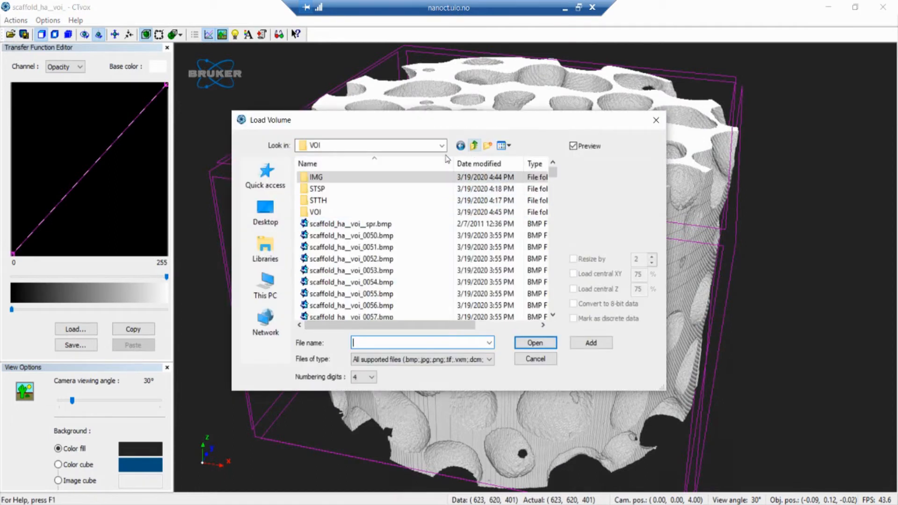
double_click(346, 211)
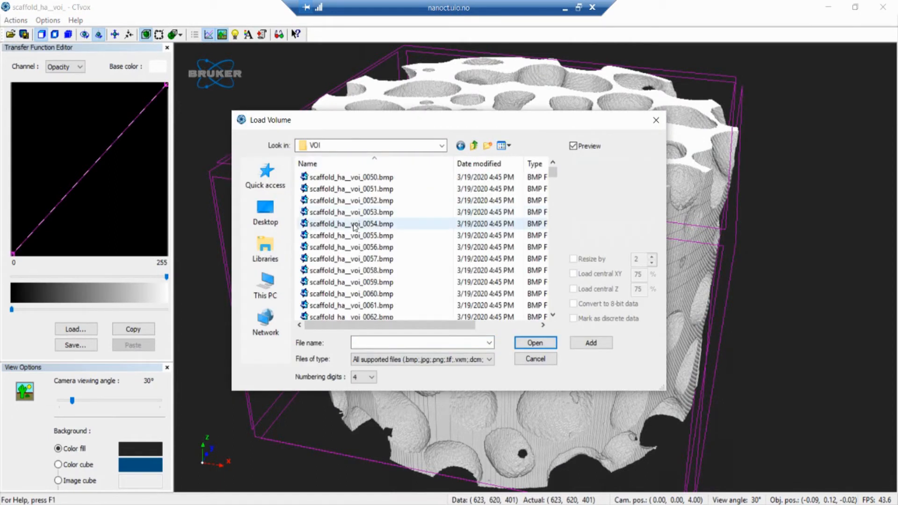
click(354, 226)
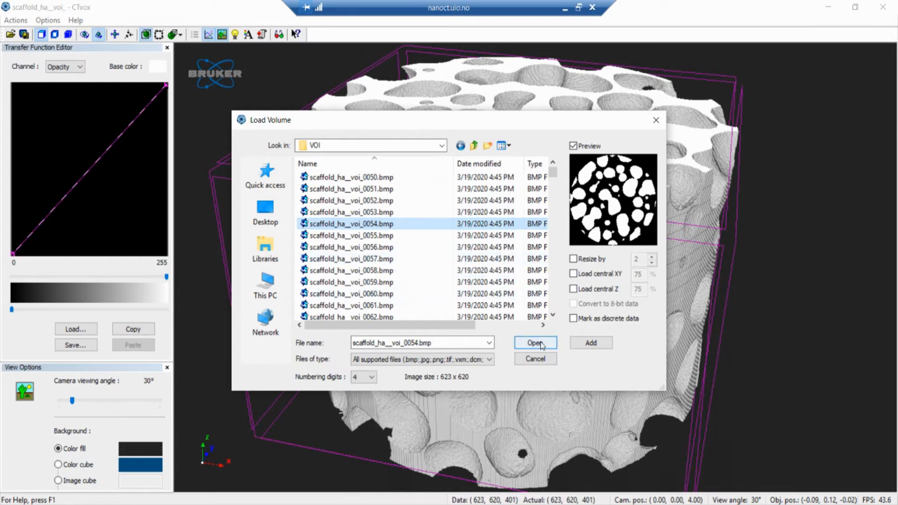
click(598, 345)
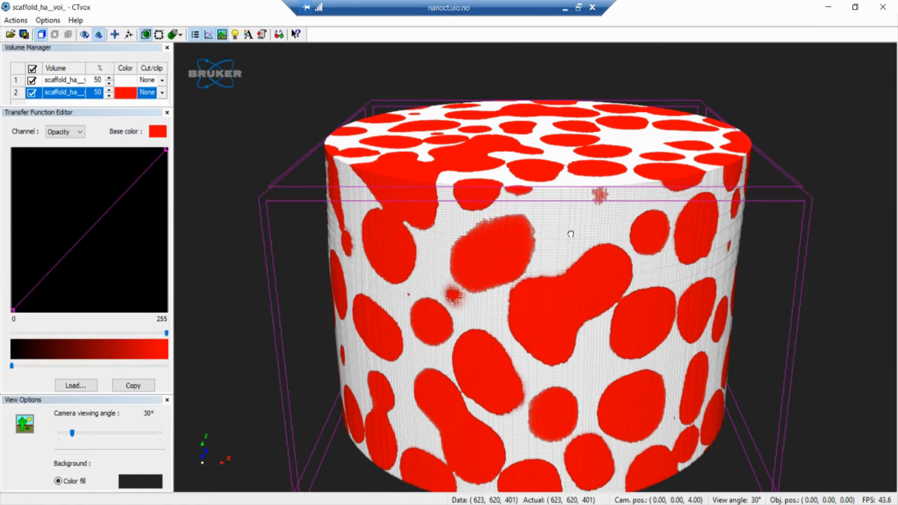
- Examine the combined volumes while reducing the white scaffold volume's share to 0%, isolating the red pore space
mouse_move(570, 234)
mouse_down()
mouse_move(559, 210)
mouse_move(563, 223)
mouse_up()
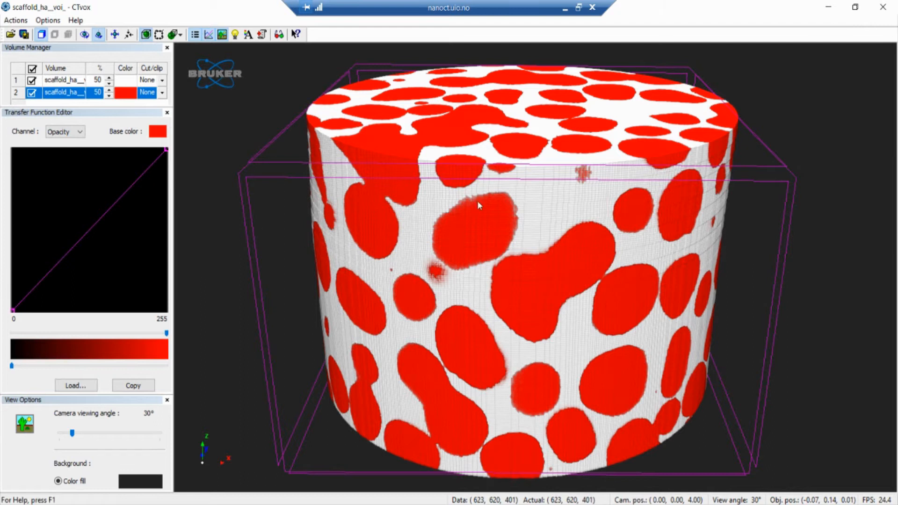
drag(469, 260, 405, 251)
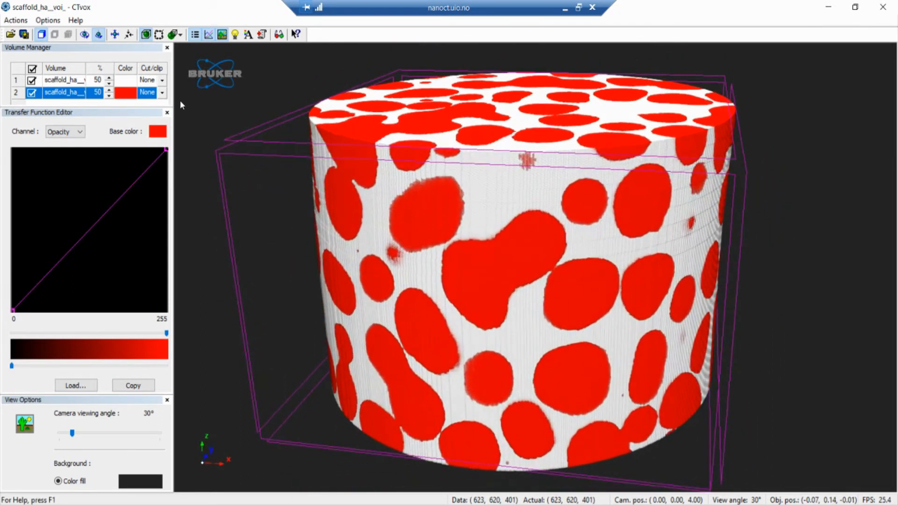
mouse_move(475, 192)
mouse_down()
mouse_move(469, 238)
mouse_move(477, 243)
mouse_move(470, 206)
mouse_up()
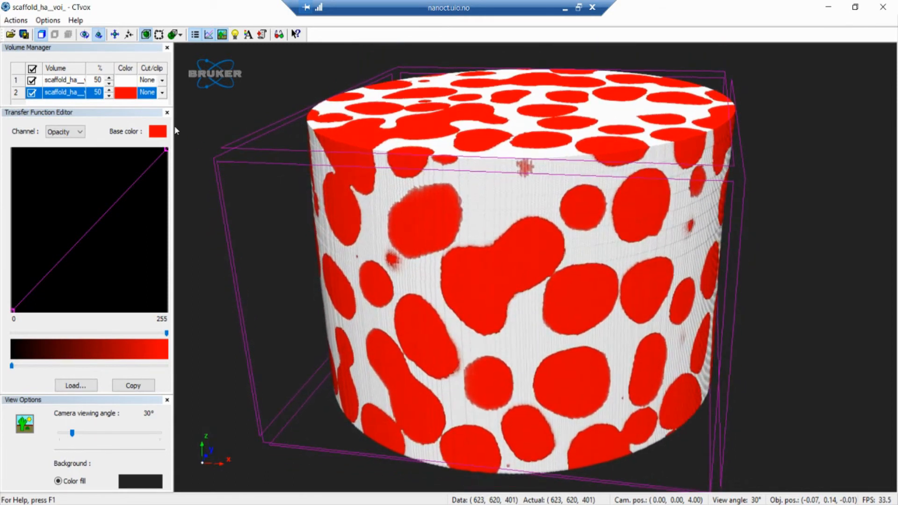
click(109, 84)
click(109, 87)
click(109, 86)
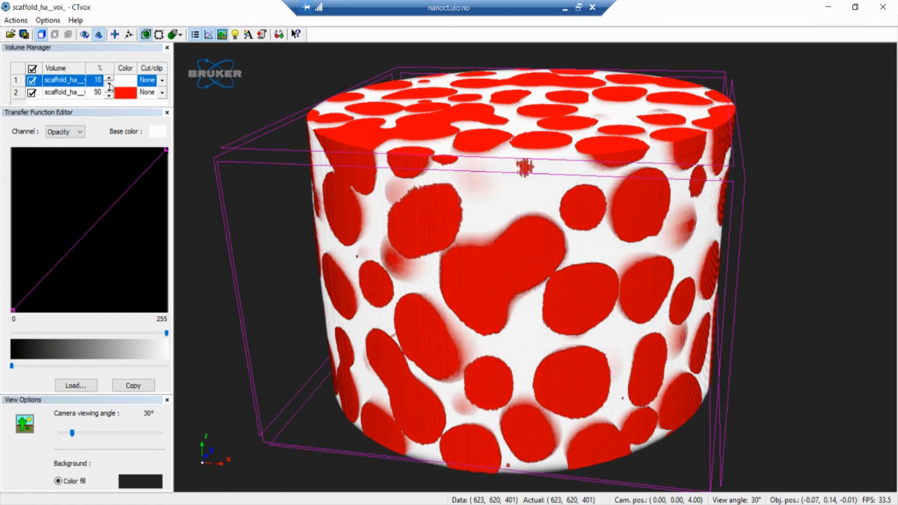
click(109, 86)
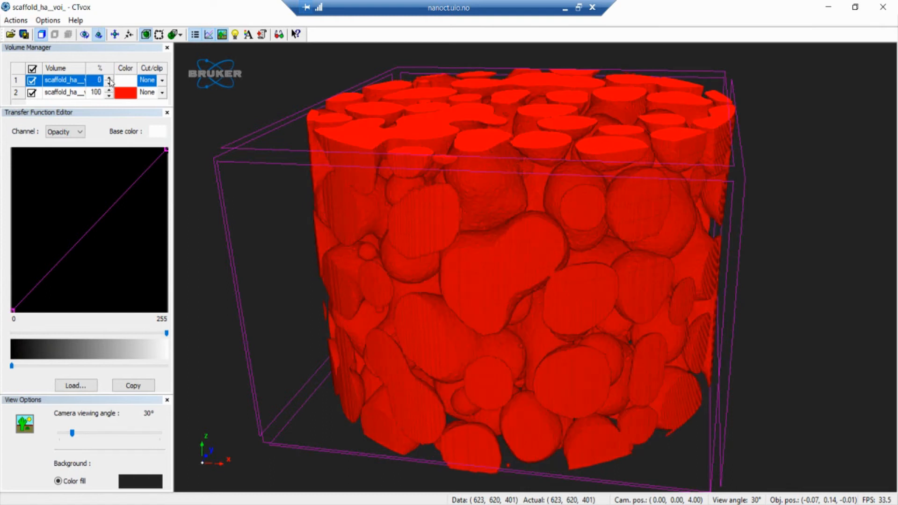
click(110, 80)
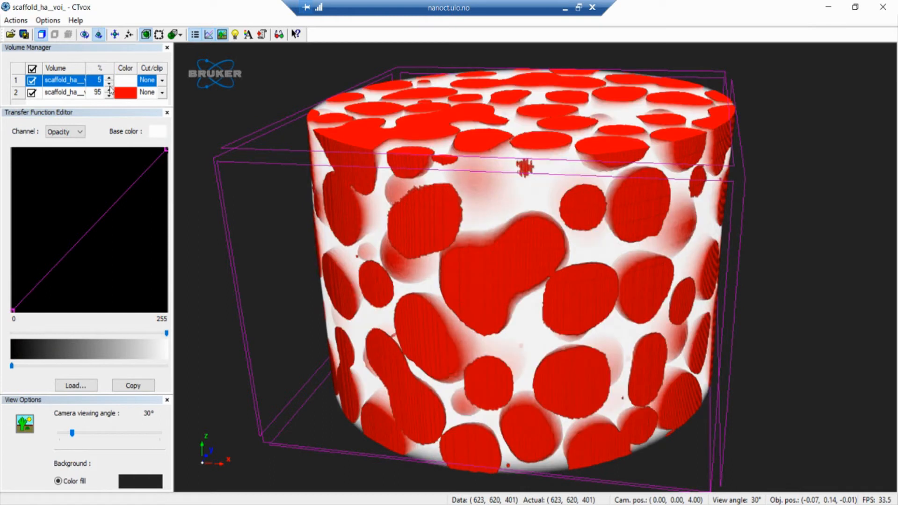
click(110, 80)
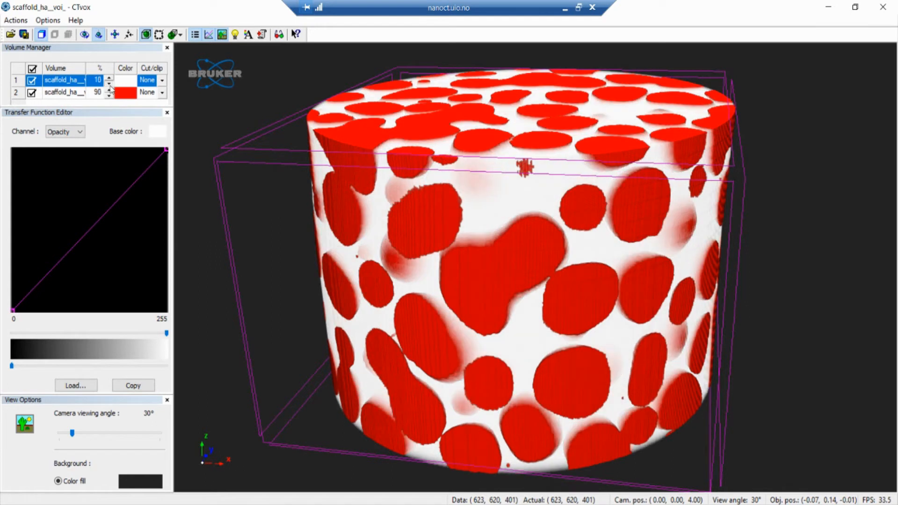
click(110, 87)
click(110, 86)
- Cut into the pore volume from its front face and set the white scaffold volume's share back to 50%
drag(521, 260, 607, 276)
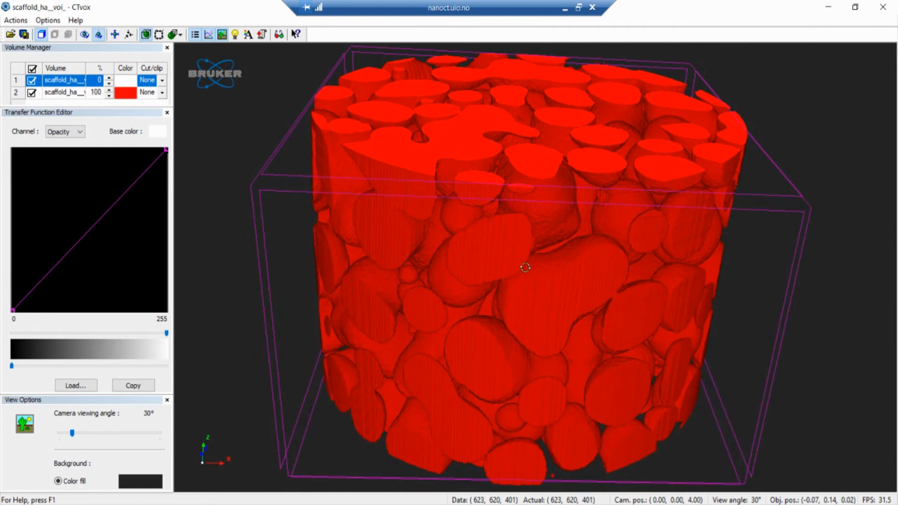
drag(525, 267, 533, 226)
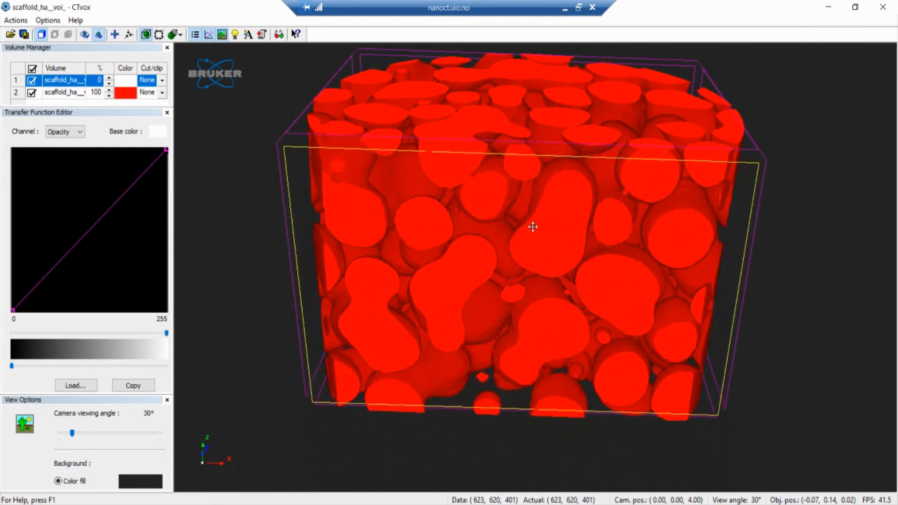
click(110, 79)
click(110, 79)
click(110, 79)
click(110, 79)
click(110, 78)
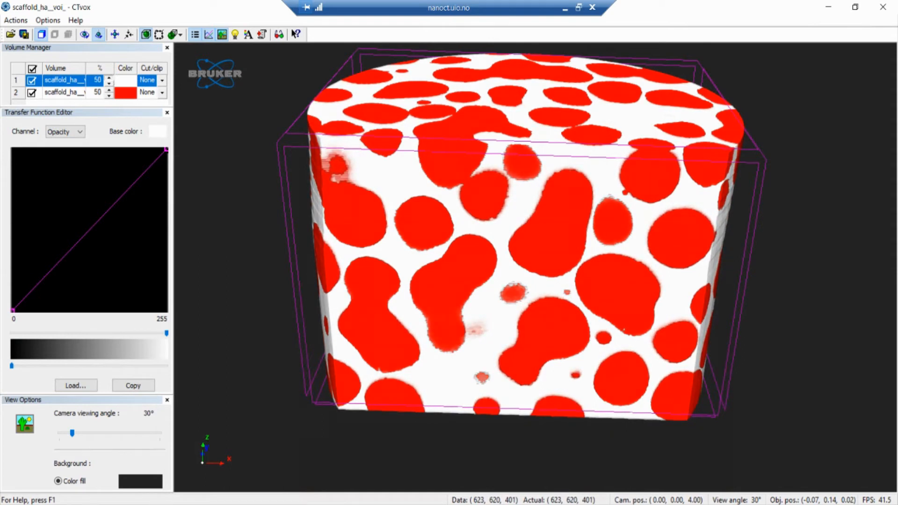
click(68, 95)
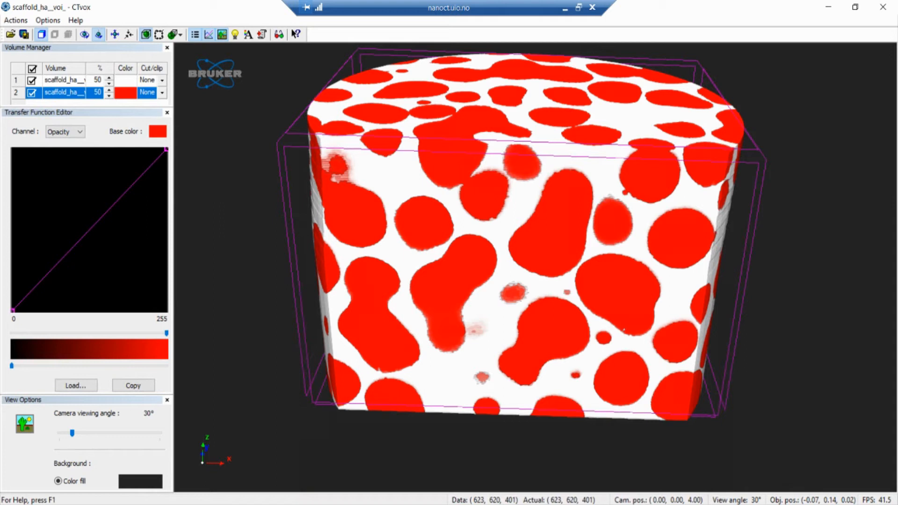
- Move the front clipping plane back out to uncover the whole cylinder, and close CTvox to return to CTAn
drag(608, 236, 613, 286)
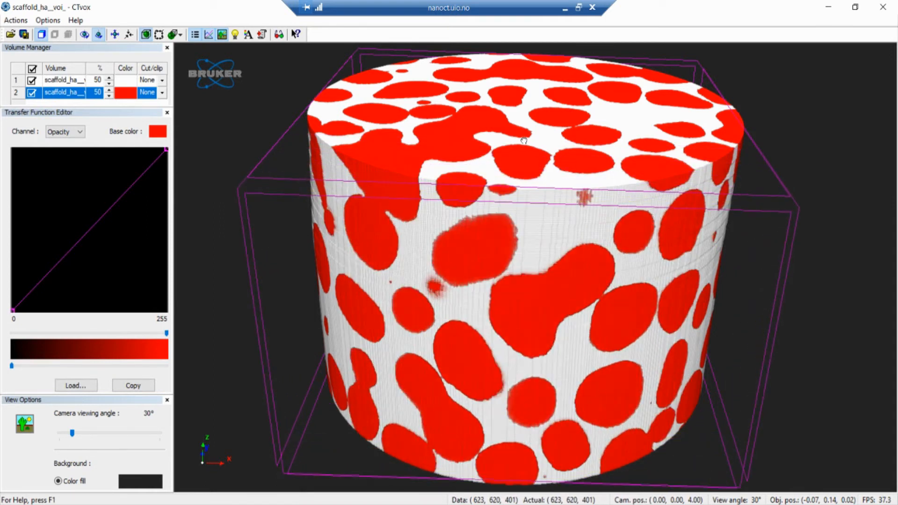
drag(524, 141, 497, 136)
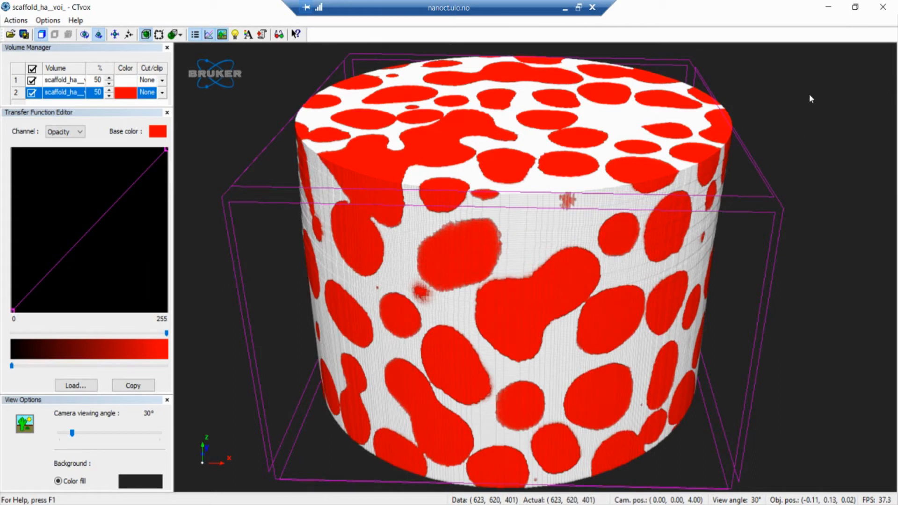
click(884, 8)
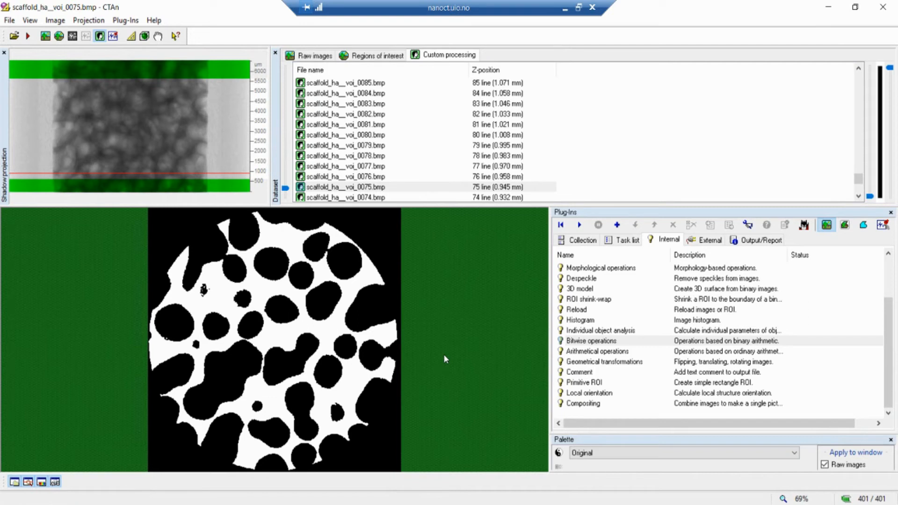
- Browse to slice scaffold_ha__voi_0054.bmp and view the current Bitwise operations settings without changing them
mouse_move(285, 188)
mouse_down()
mouse_move(301, 114)
mouse_move(300, 156)
mouse_move(299, 75)
mouse_move(286, 199)
mouse_up()
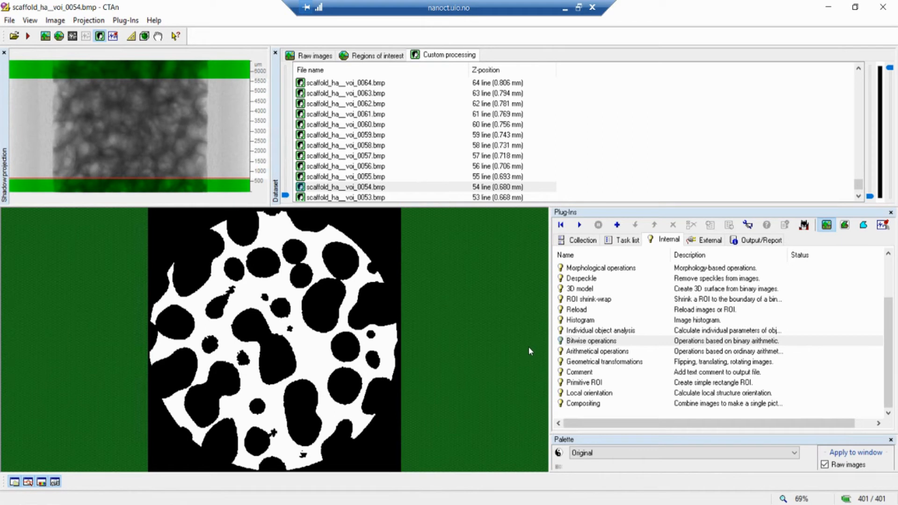
click(590, 342)
double_click(586, 345)
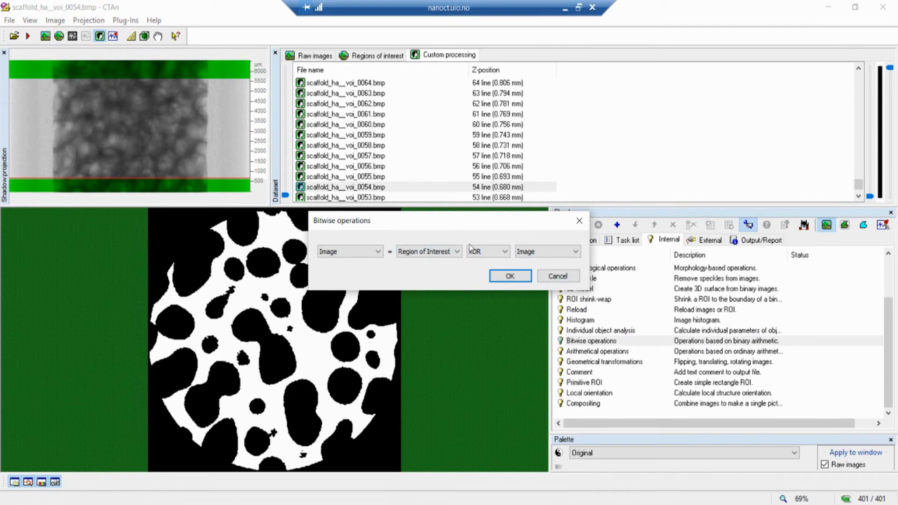
click(546, 276)
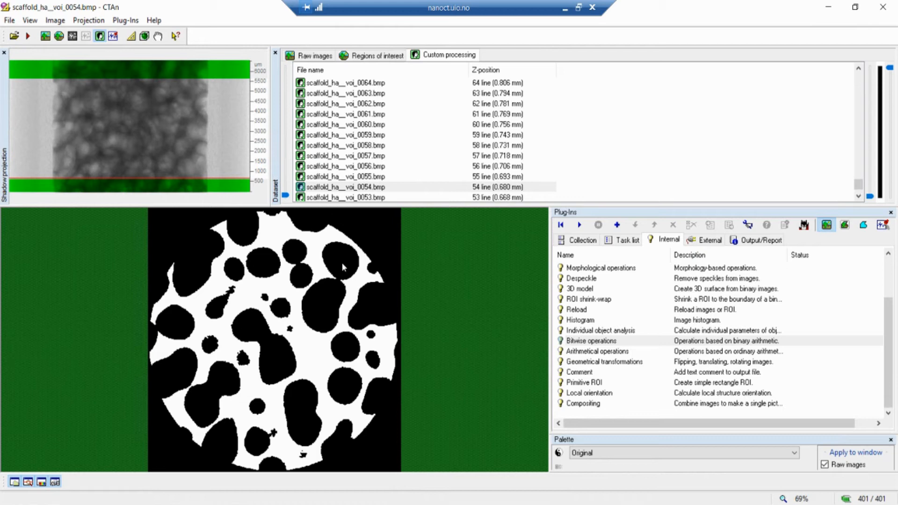
- Invert the binarized image with the bitwise operation Image = NOT Image
click(574, 339)
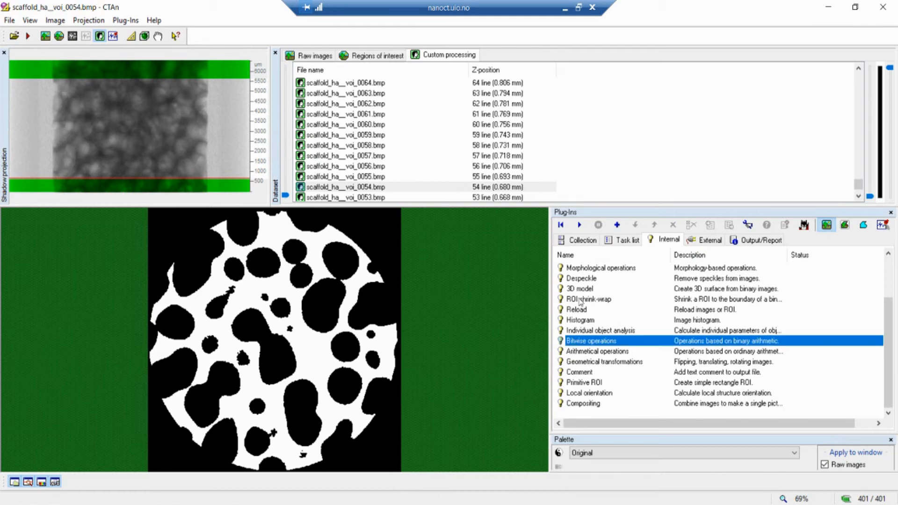
click(579, 224)
click(449, 252)
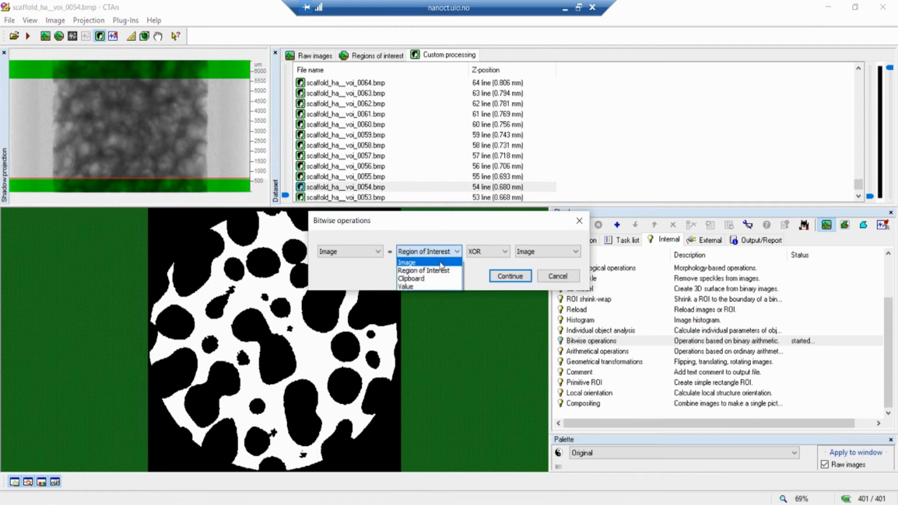
click(428, 271)
click(504, 252)
click(475, 270)
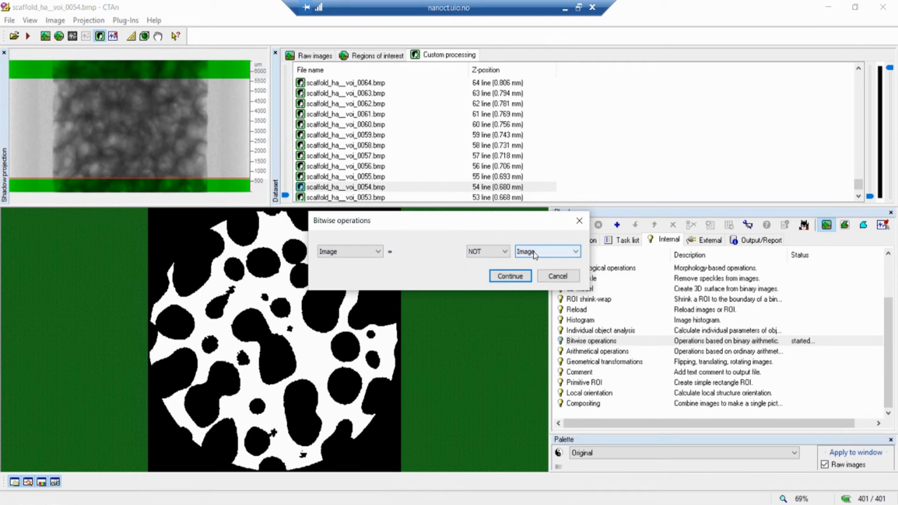
click(519, 278)
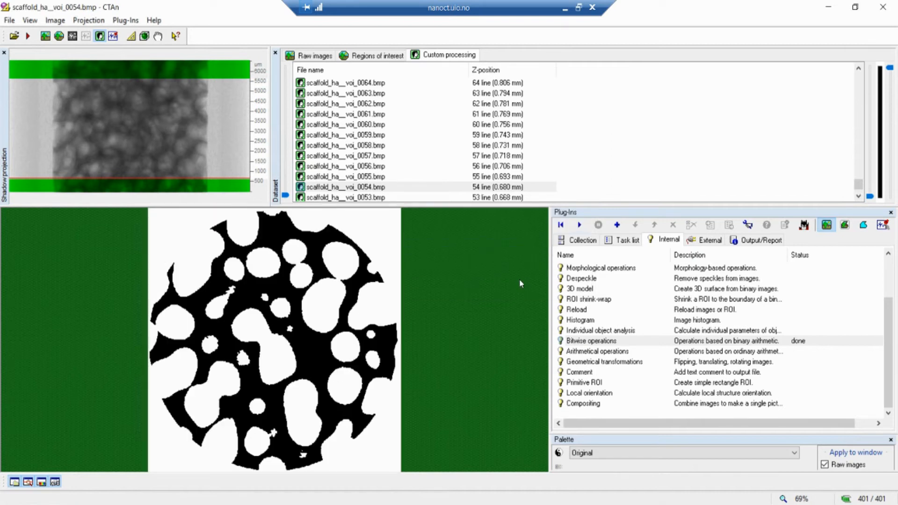
- Compare the region of interest with the inverted image, and rerun the NOT operation to bring back the original binarized structure
click(863, 226)
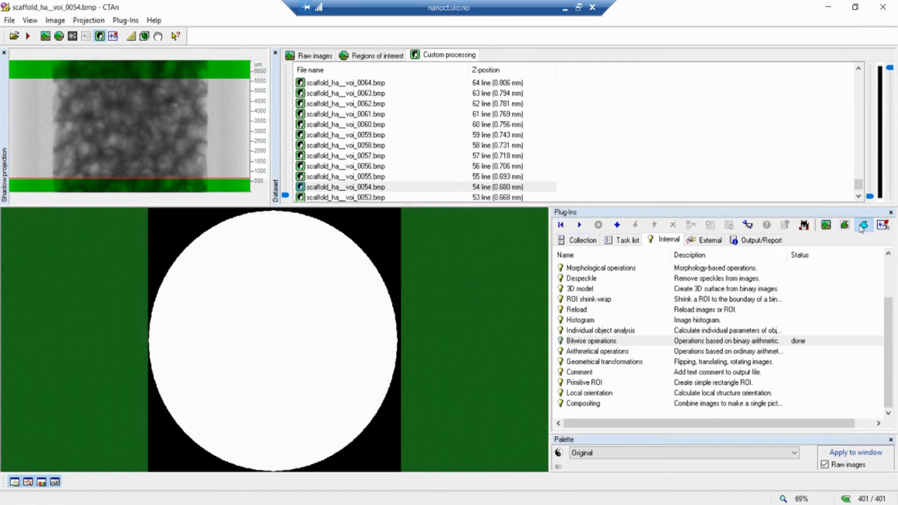
click(826, 226)
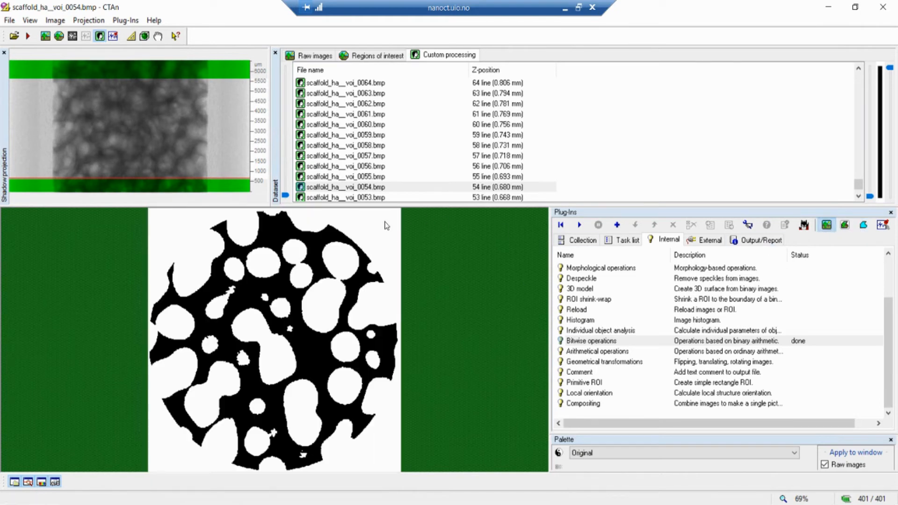
click(579, 225)
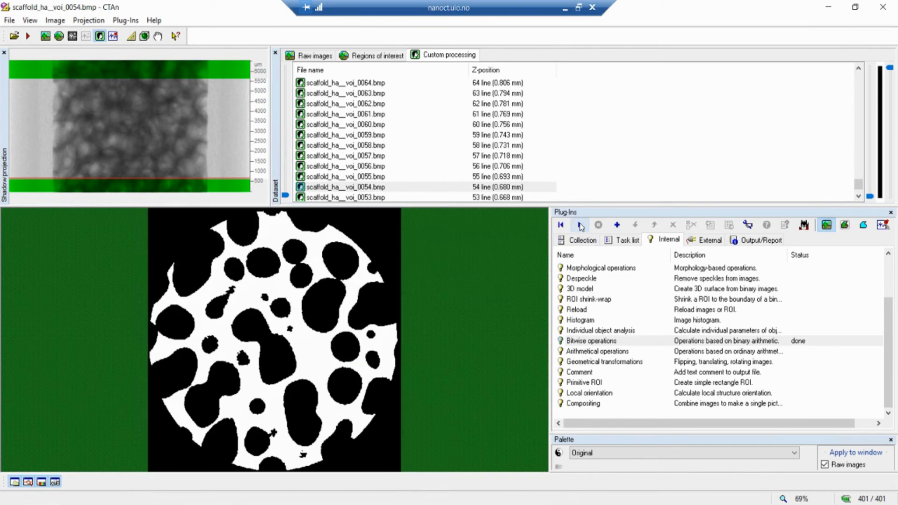
click(590, 342)
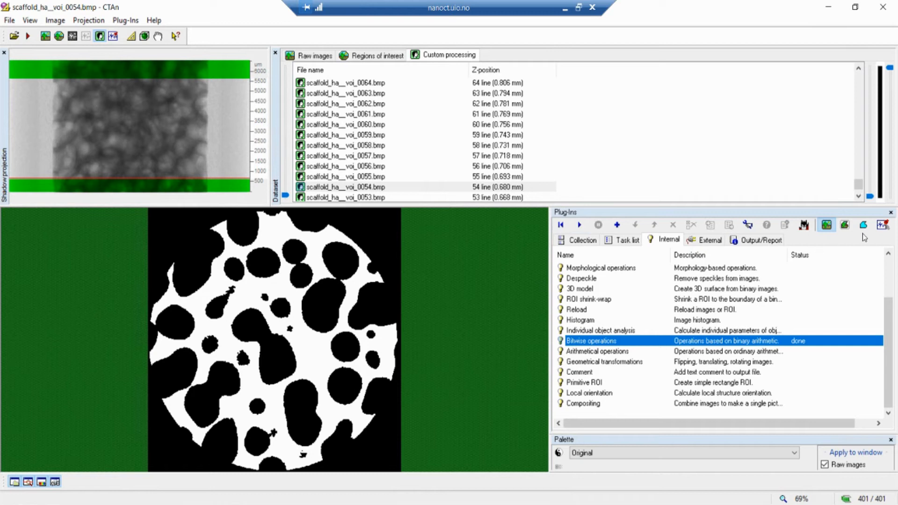
click(578, 225)
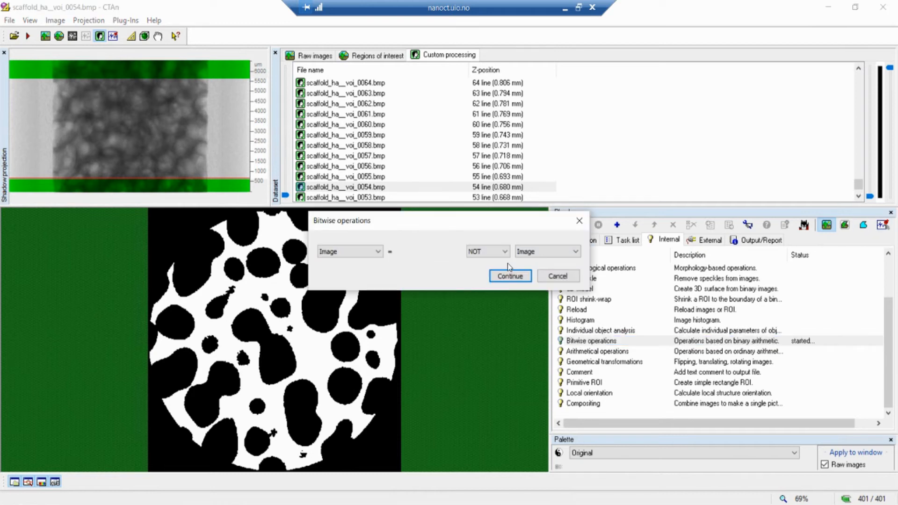
click(491, 252)
click(480, 294)
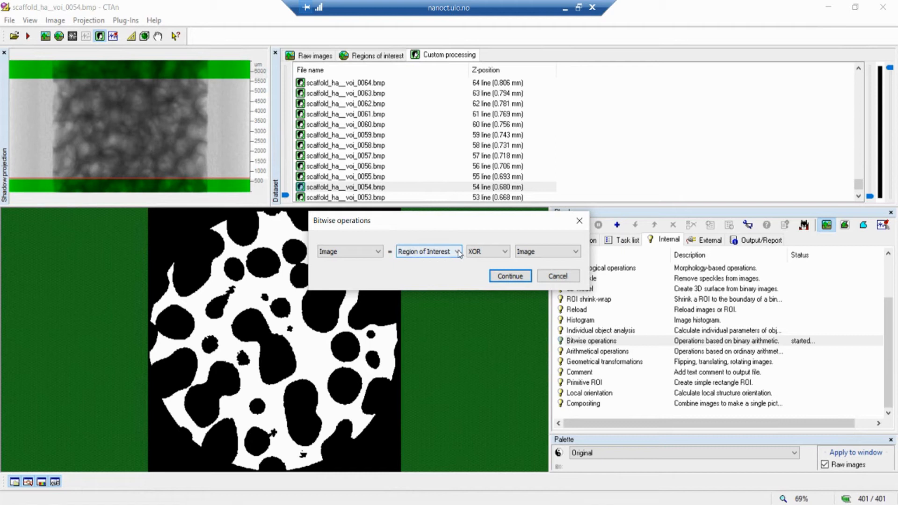
click(555, 277)
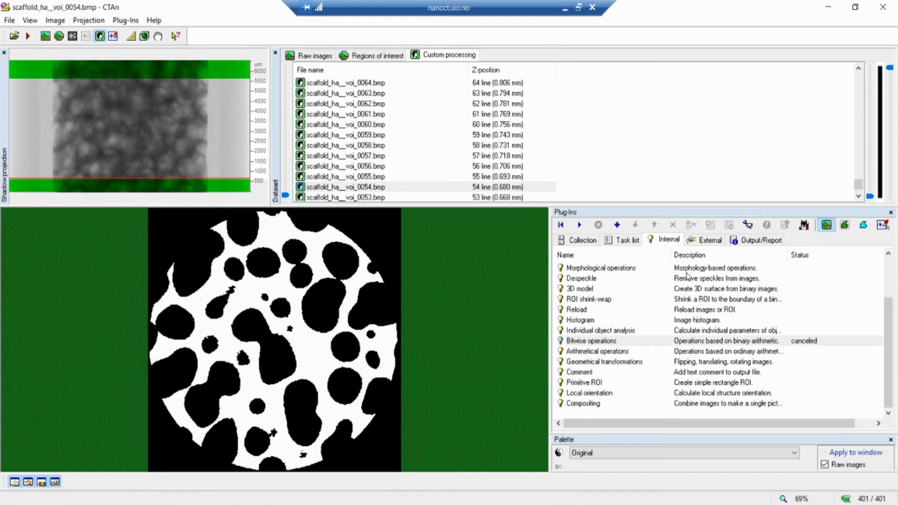
- Check the region of interest against the image and run the bitwise operation Image = Region of Interest XOR Image
click(864, 226)
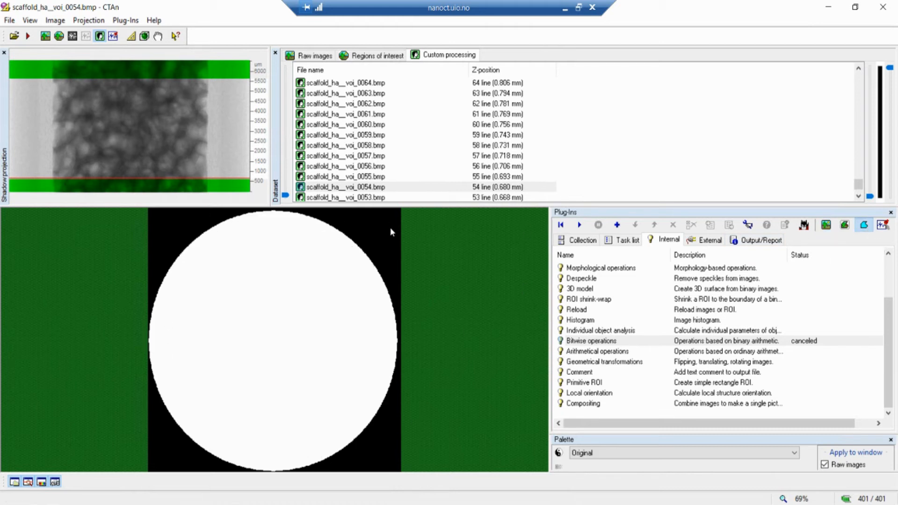
click(825, 225)
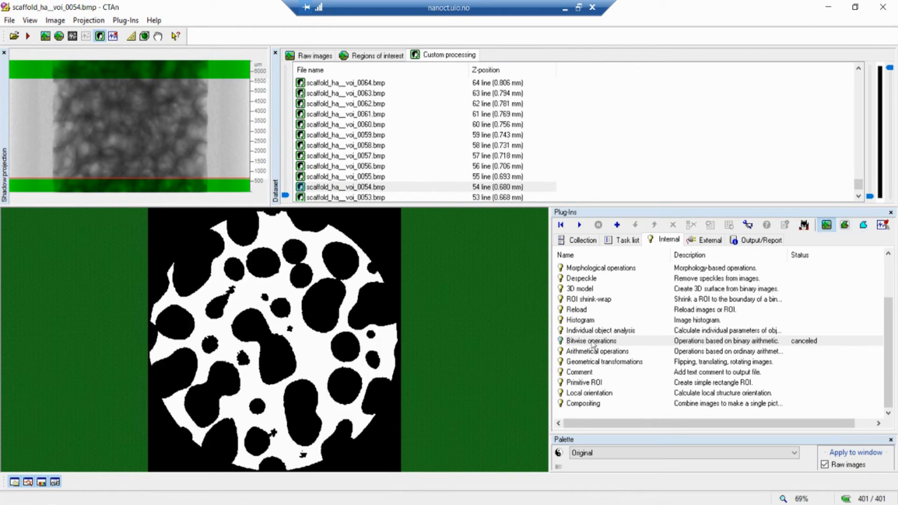
click(579, 225)
click(488, 251)
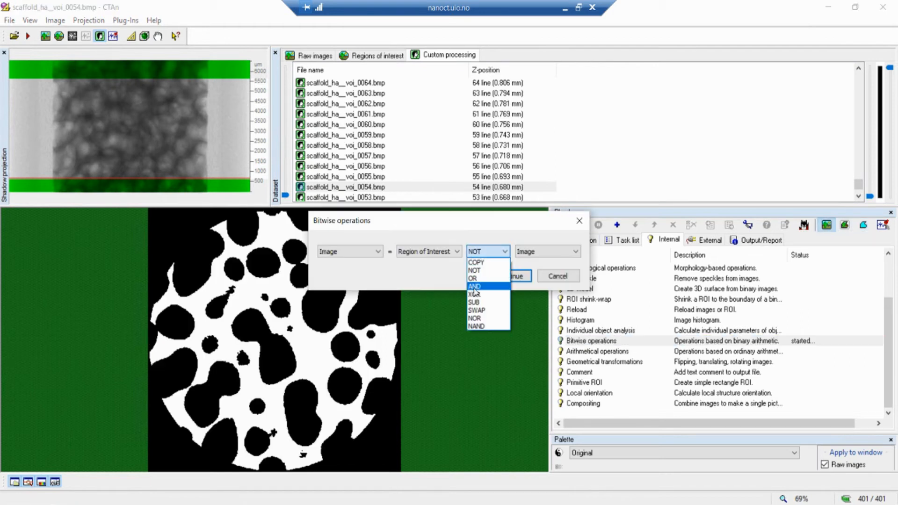
click(475, 295)
click(514, 277)
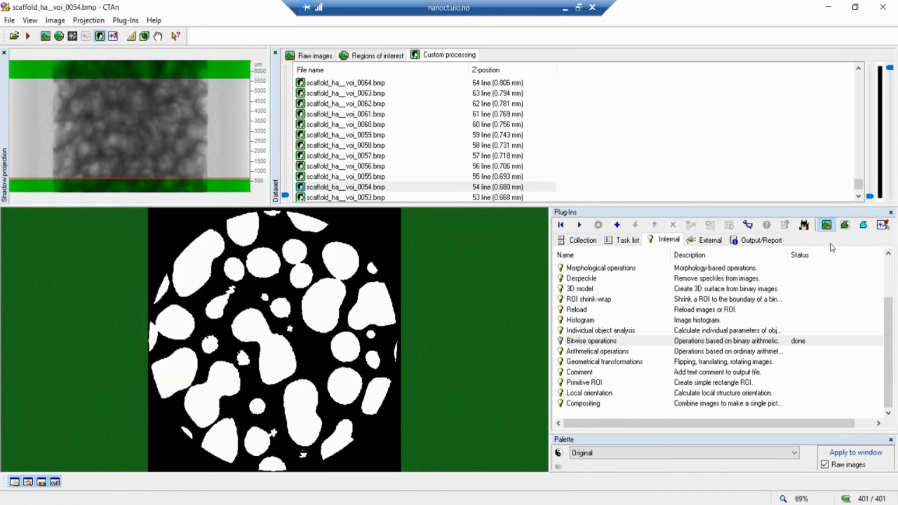
- Compare the region of interest, the image inside the ROI and the full image after the XOR operation
click(863, 225)
click(832, 229)
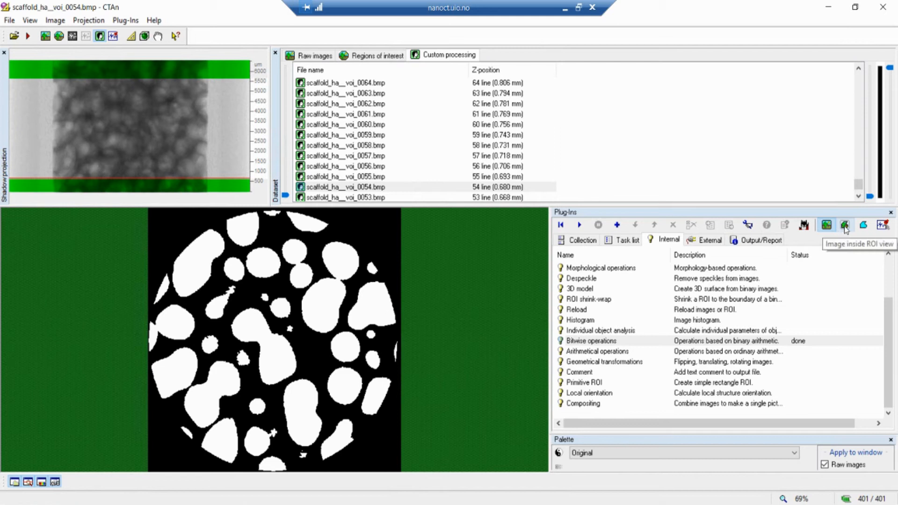
click(845, 226)
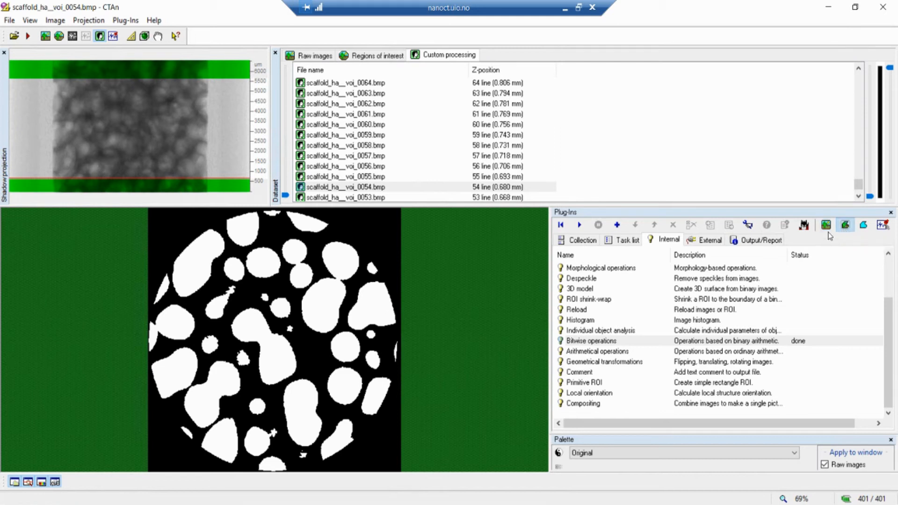
click(827, 228)
click(585, 383)
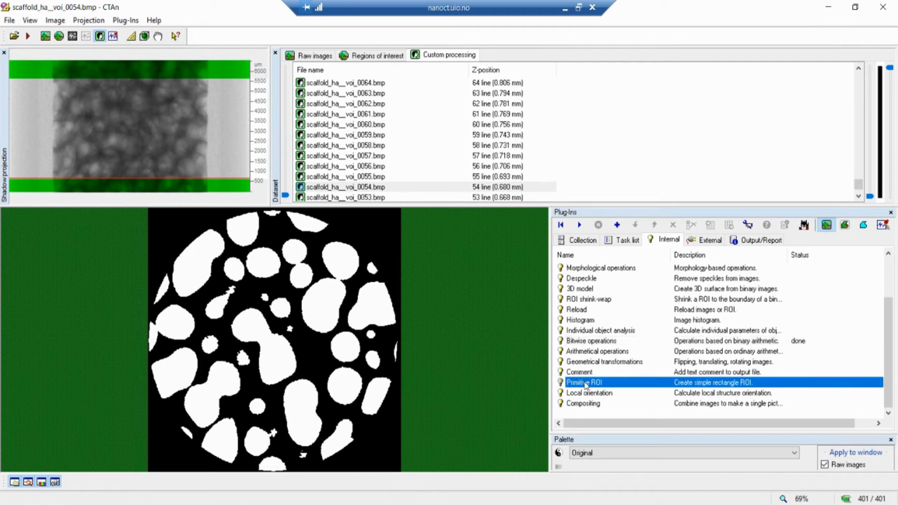
double_click(585, 384)
click(483, 270)
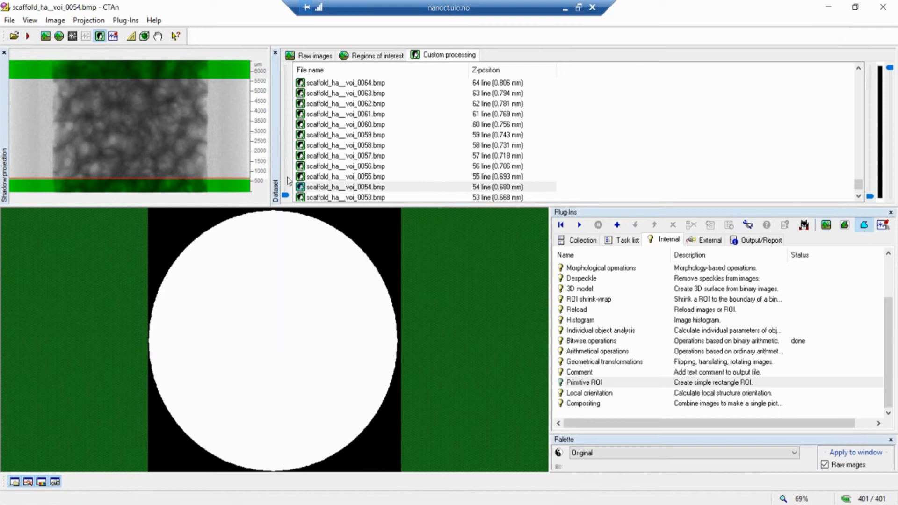
- Go to slice scaffold_ha__voi_0050.bmp, set Primitive ROI to Bottom edge with Infimum, and run it
mouse_move(285, 196)
mouse_down()
mouse_move(286, 128)
mouse_move(284, 205)
mouse_move(285, 91)
mouse_move(281, 215)
mouse_move(286, 91)
mouse_move(281, 213)
mouse_up()
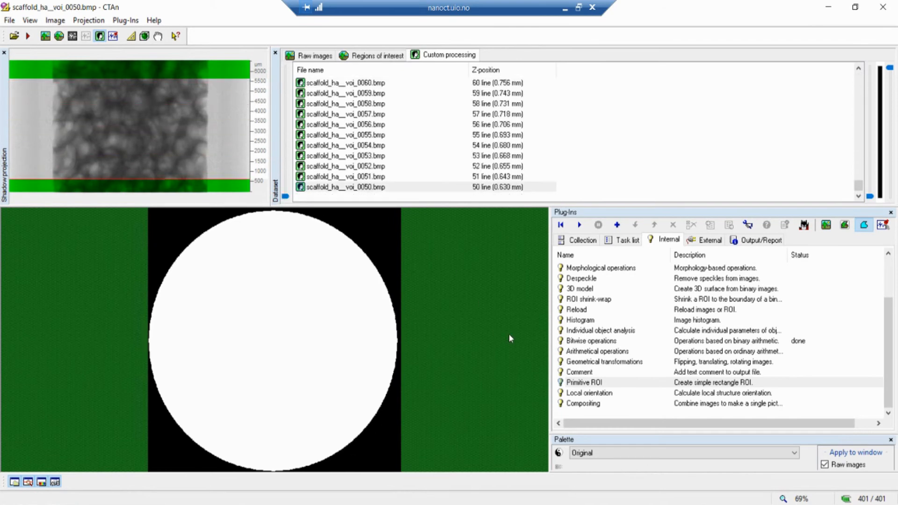
double_click(575, 384)
click(442, 253)
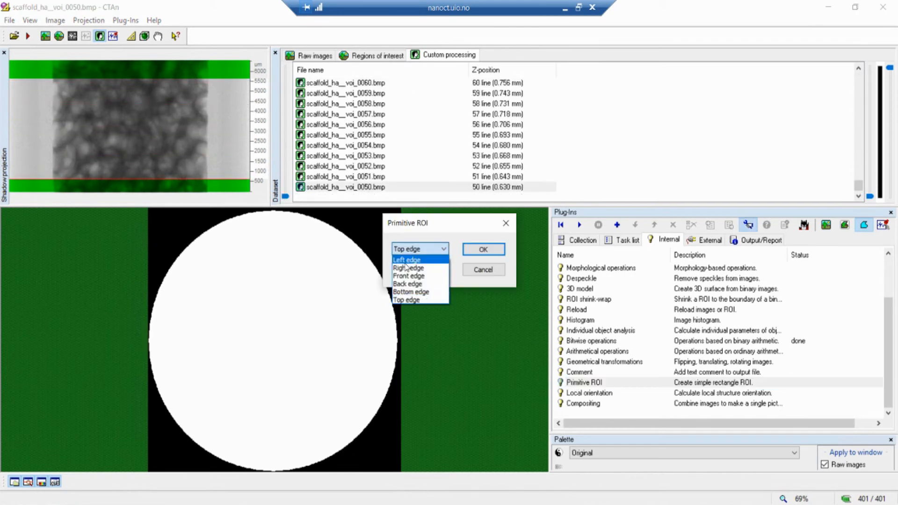
click(410, 292)
click(442, 270)
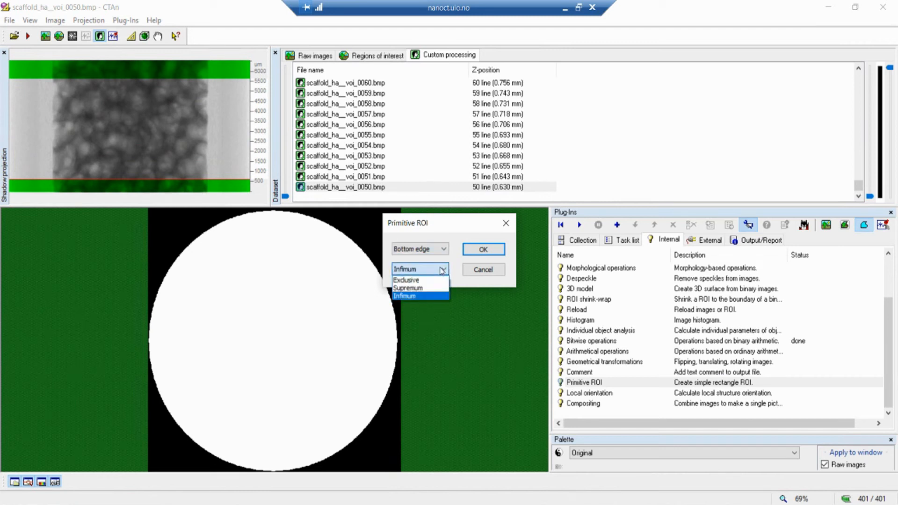
click(442, 271)
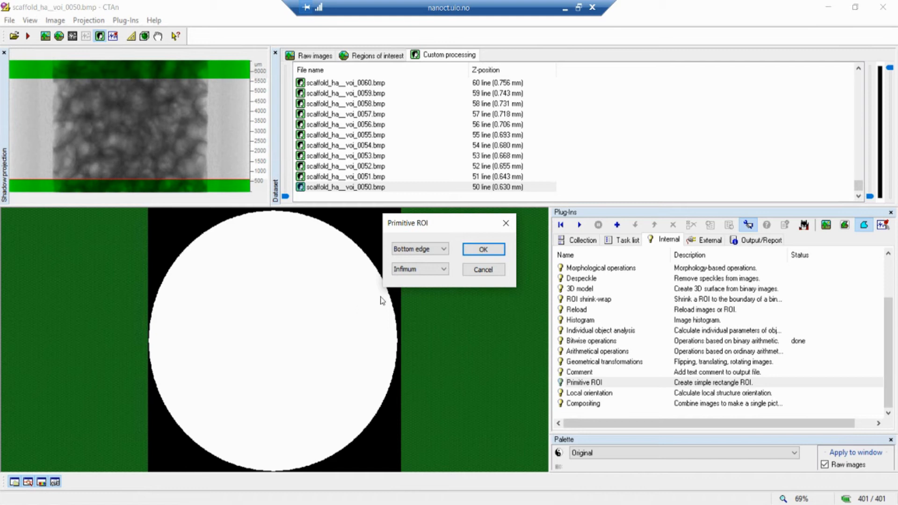
click(477, 251)
click(580, 226)
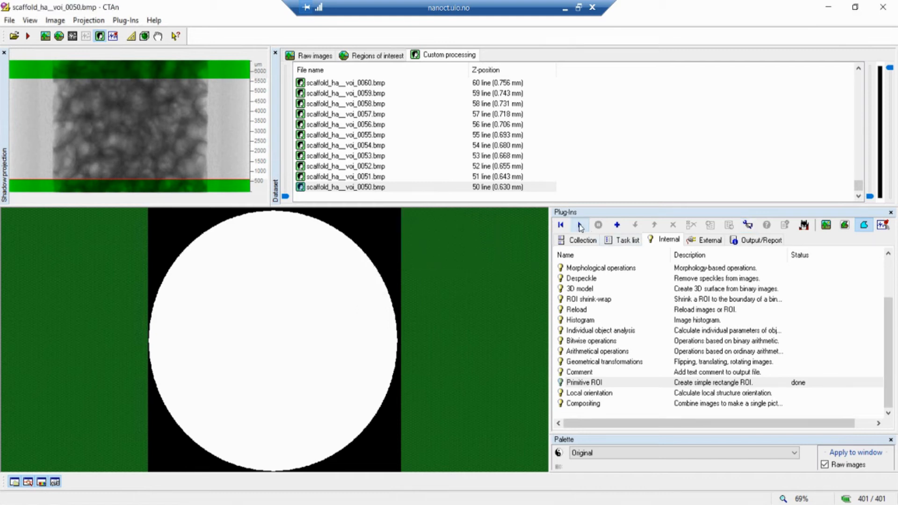
click(322, 180)
click(311, 187)
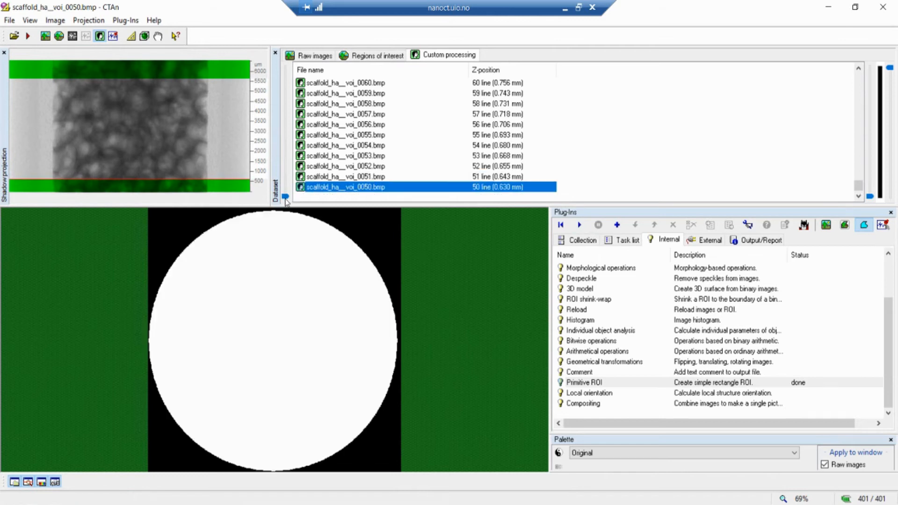
click(286, 200)
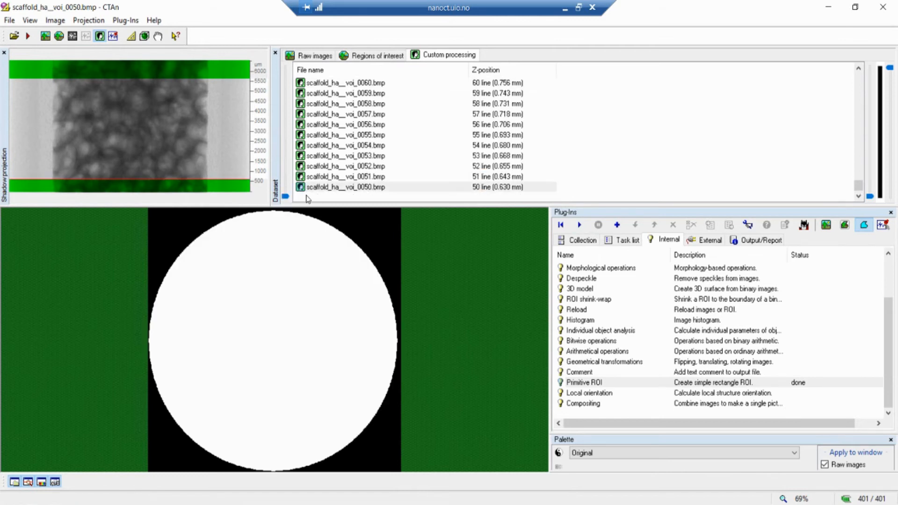
click(326, 188)
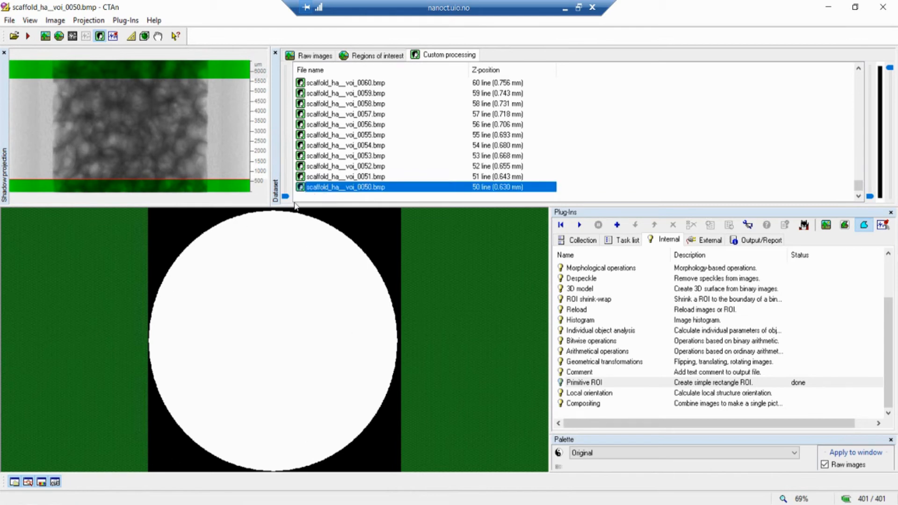
mouse_move(284, 196)
mouse_down()
mouse_move(300, 114)
mouse_move(285, 197)
mouse_up()
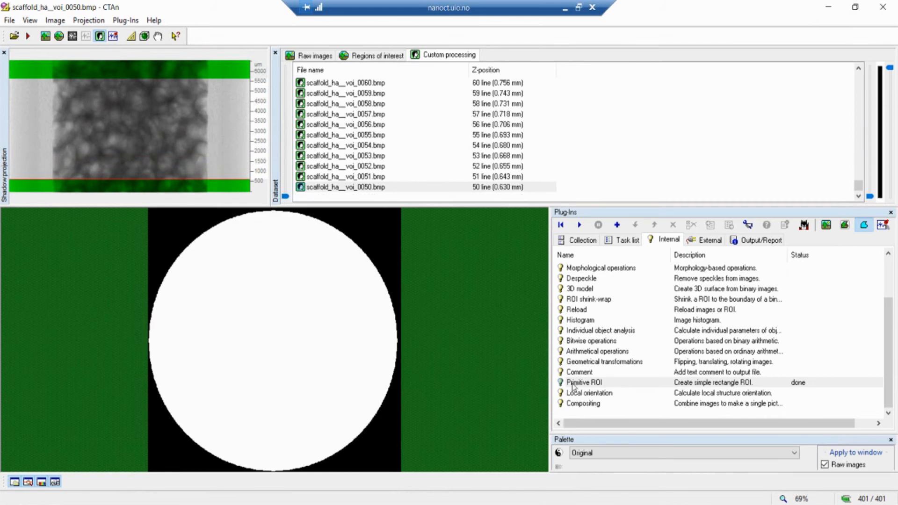
- Run ROI shrink-wrap in Adaptive mode in 3D space, leaving Stretch over holes and Remove pores off
click(587, 301)
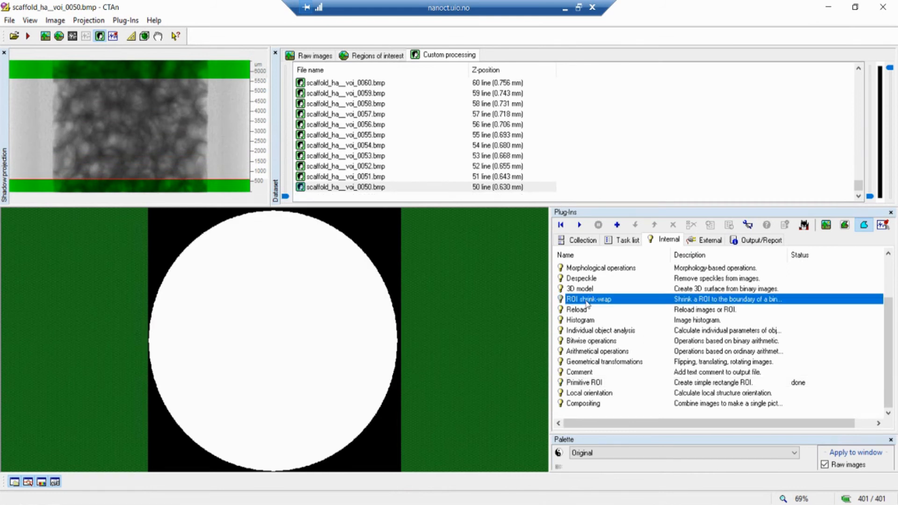
double_click(594, 302)
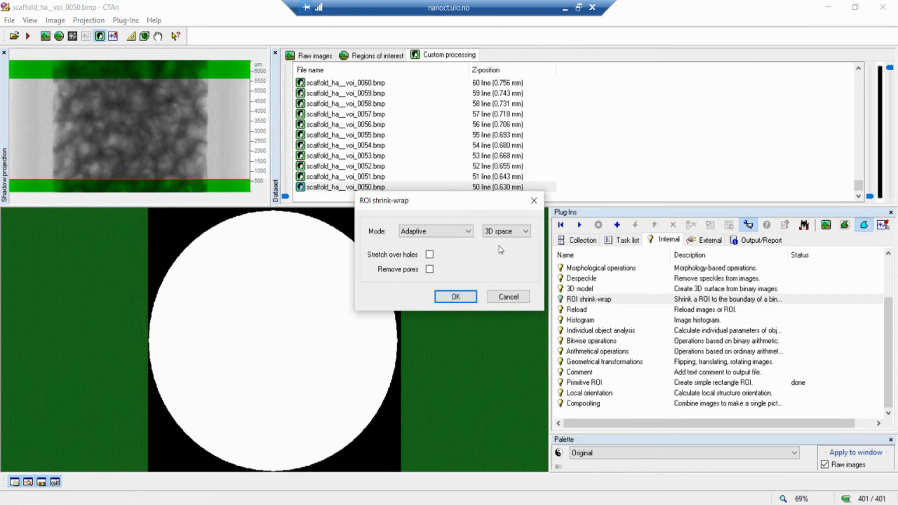
drag(464, 201, 503, 225)
click(506, 252)
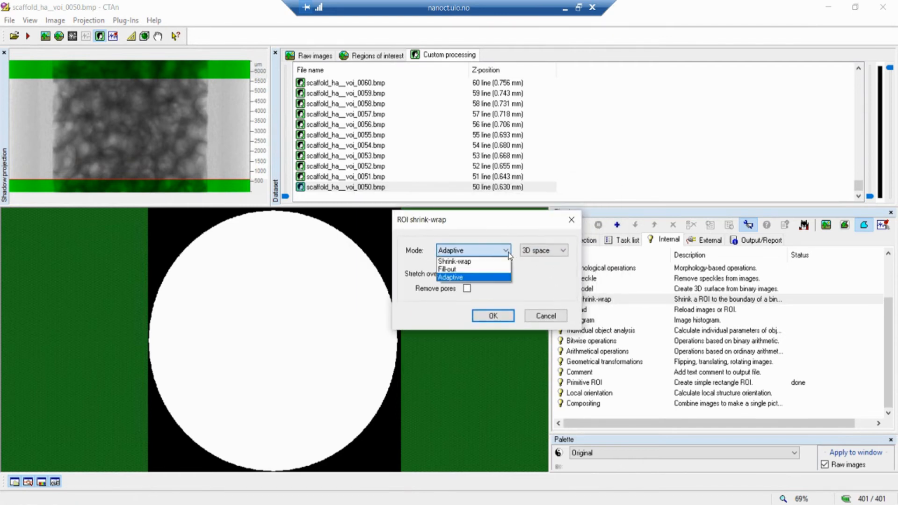
click(455, 279)
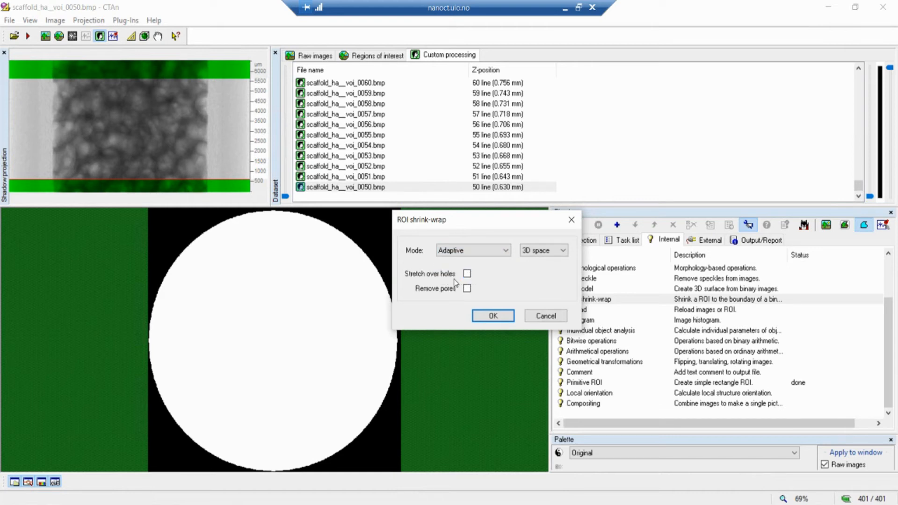
click(551, 251)
click(548, 251)
click(500, 318)
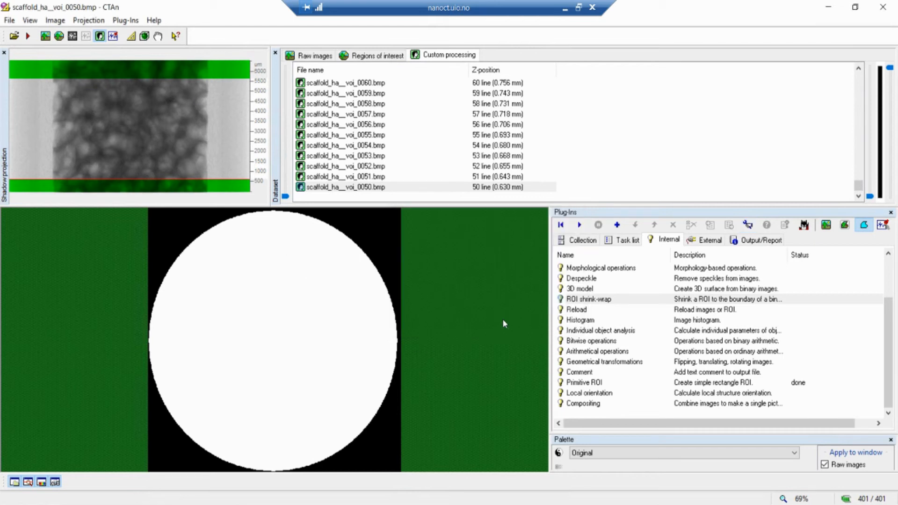
click(580, 225)
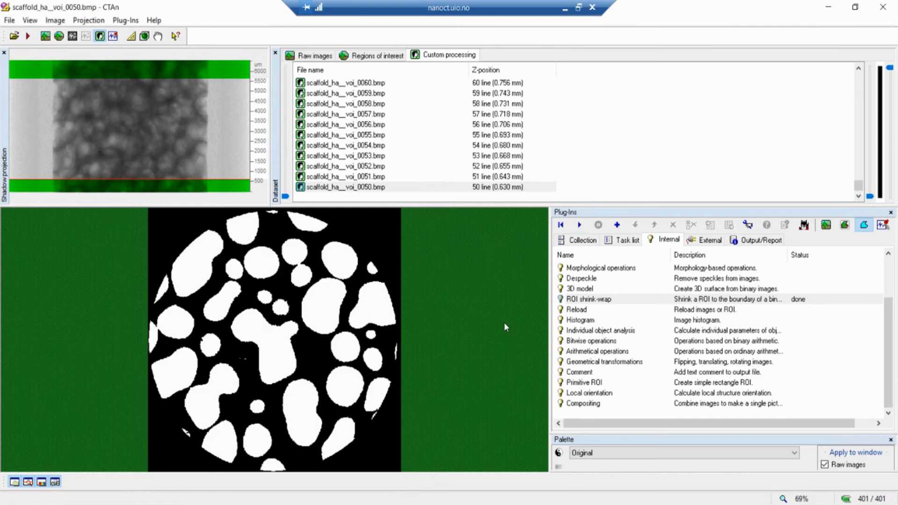
- Examine the shrink-wrapped ROI through the slices up to scaffold_ha__voi_0450.bmp and compare it with the image there
click(285, 197)
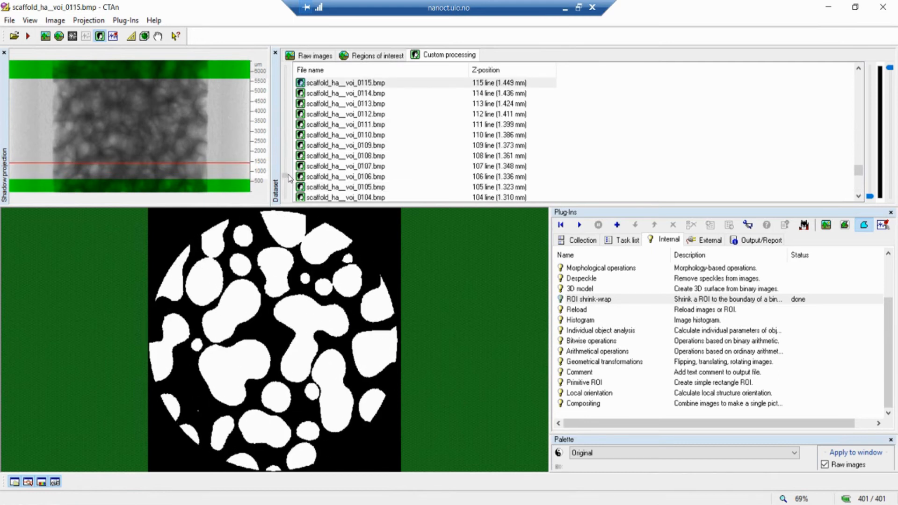
drag(288, 171, 291, 67)
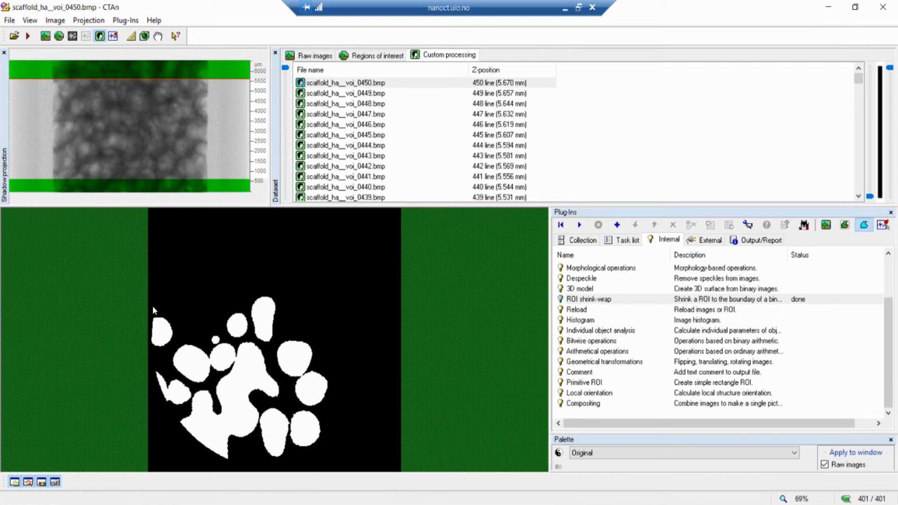
click(826, 226)
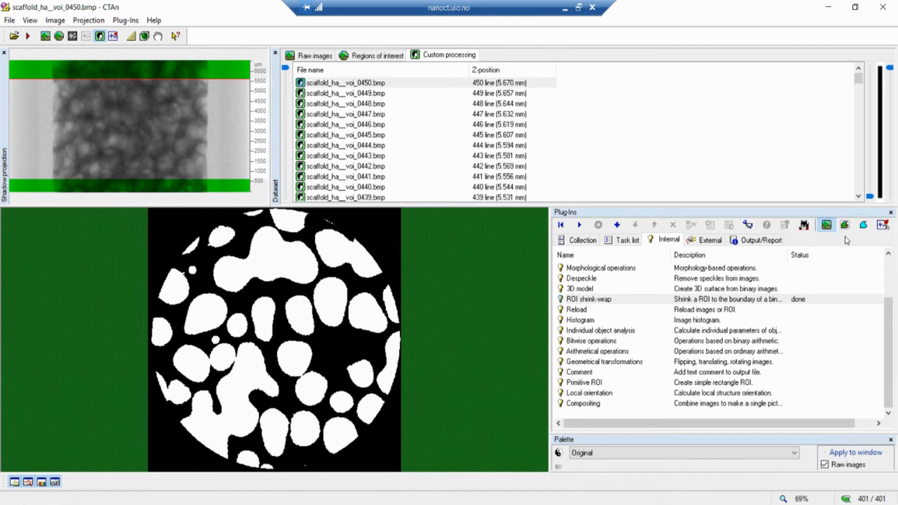
click(864, 225)
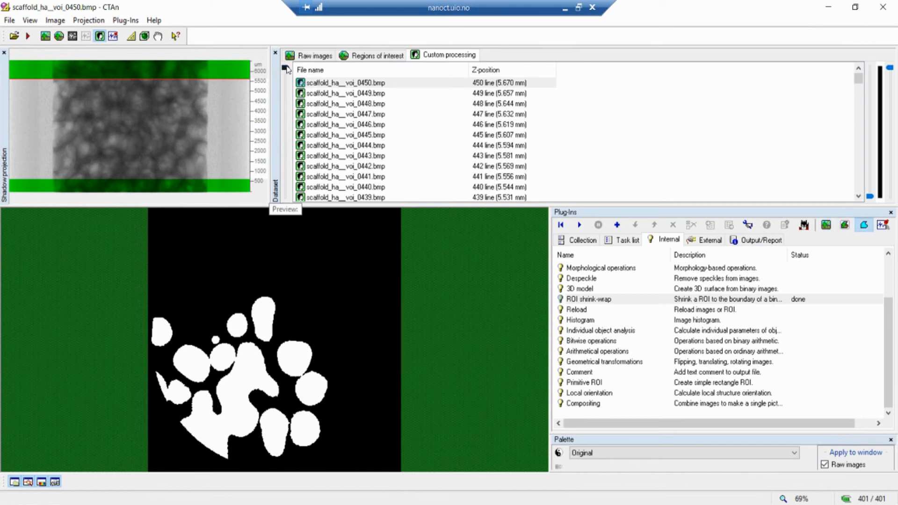
drag(286, 72, 303, 87)
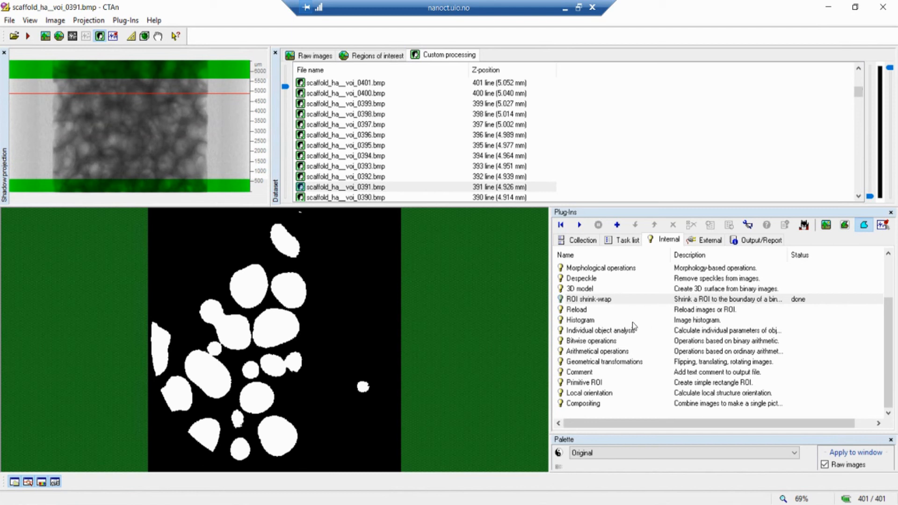
- Run Primitive ROI with Top edge and Infimum
click(590, 382)
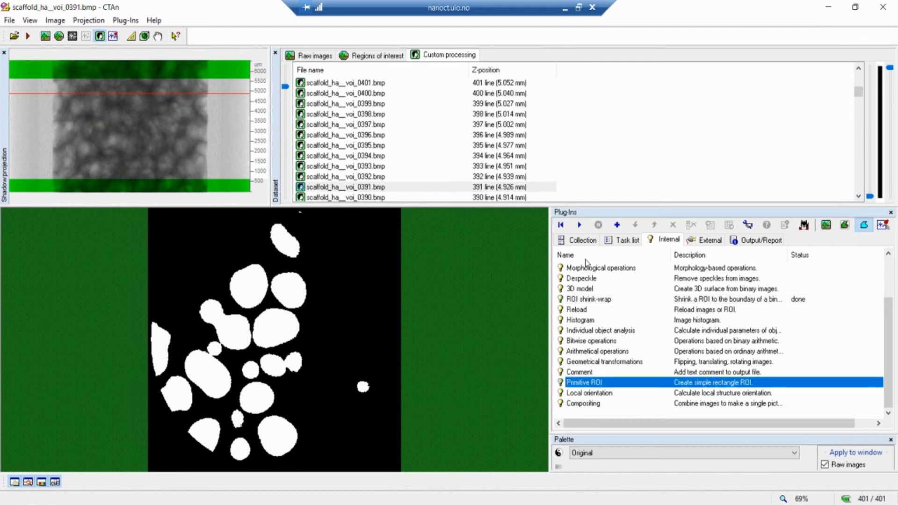
click(579, 225)
click(442, 250)
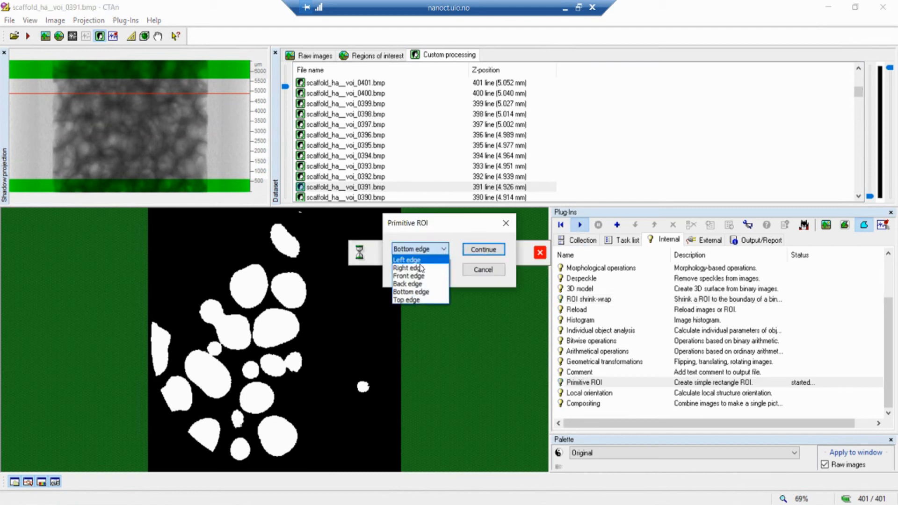
click(408, 300)
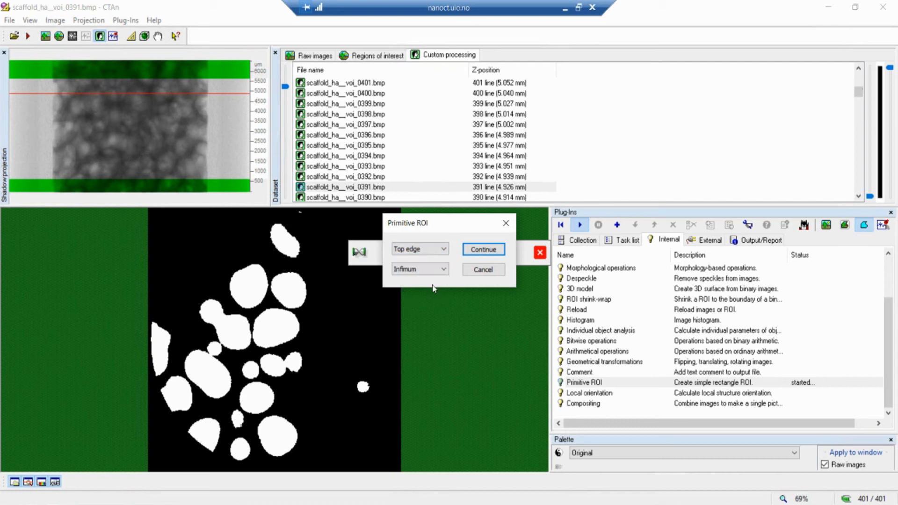
click(486, 250)
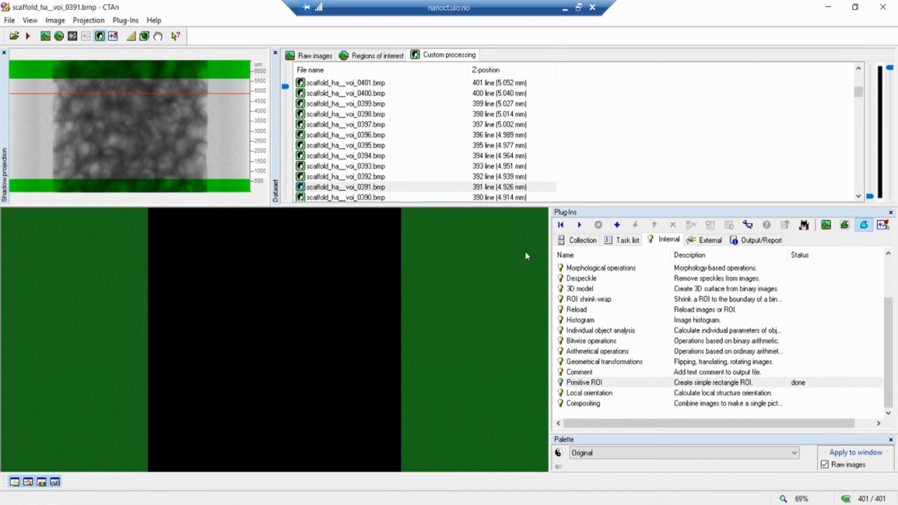
- Go to slice scaffold_ha__voi_0450.bmp and rerun ROI shrink-wrap in Adaptive mode in 3D space
drag(285, 86, 287, 65)
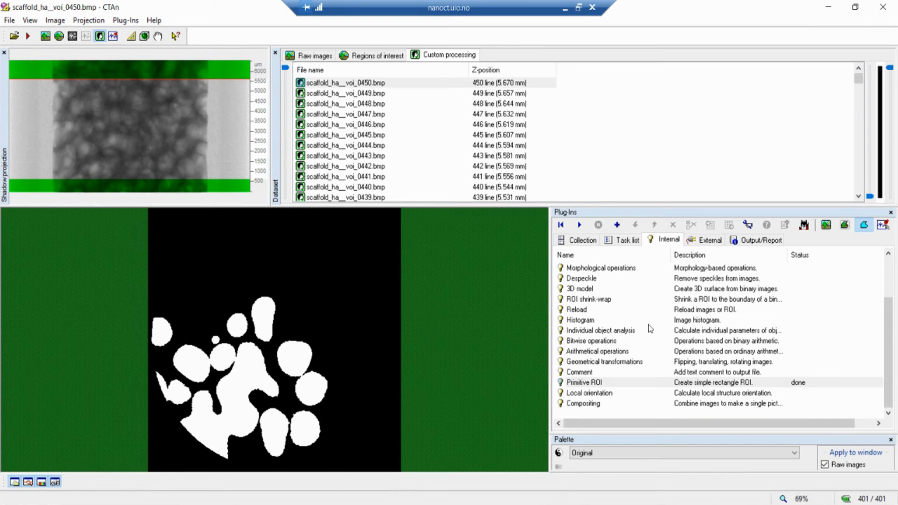
click(585, 300)
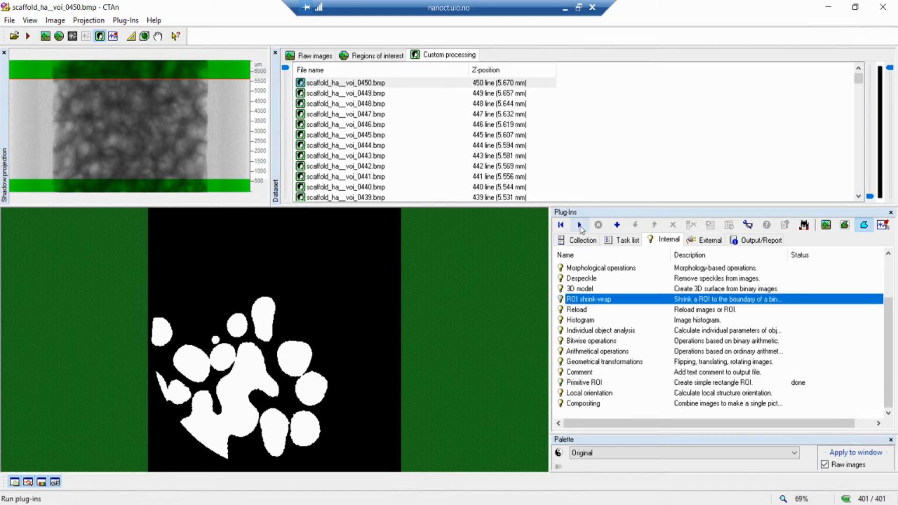
click(579, 226)
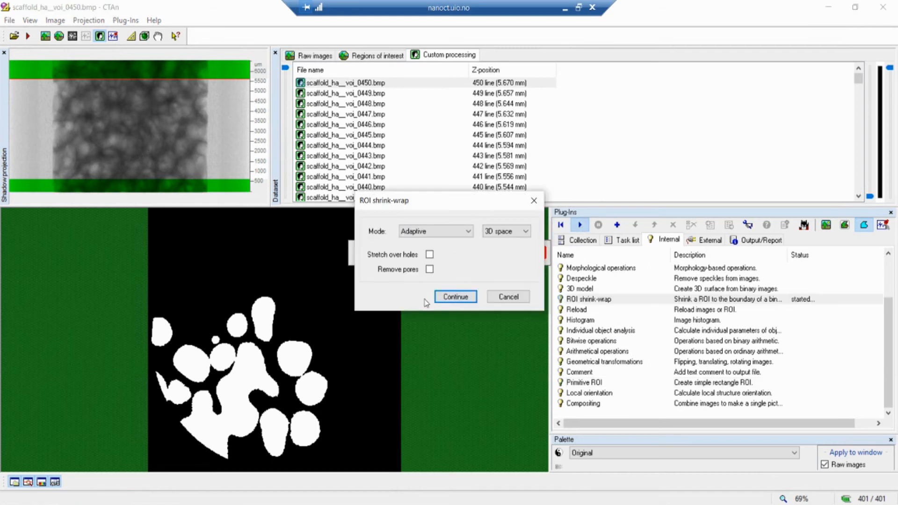
click(464, 298)
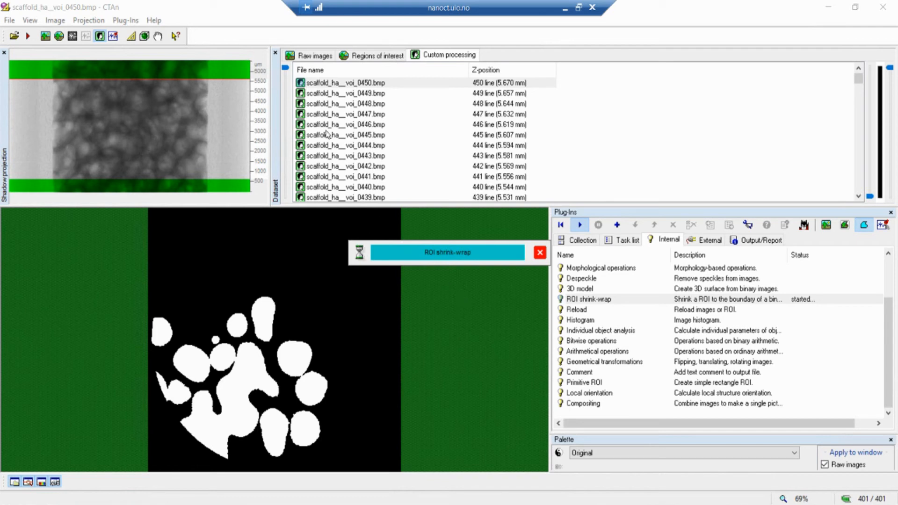
- Compare the new region of interest with the image at slice scaffold_ha__voi_0162.bmp
drag(287, 71, 307, 162)
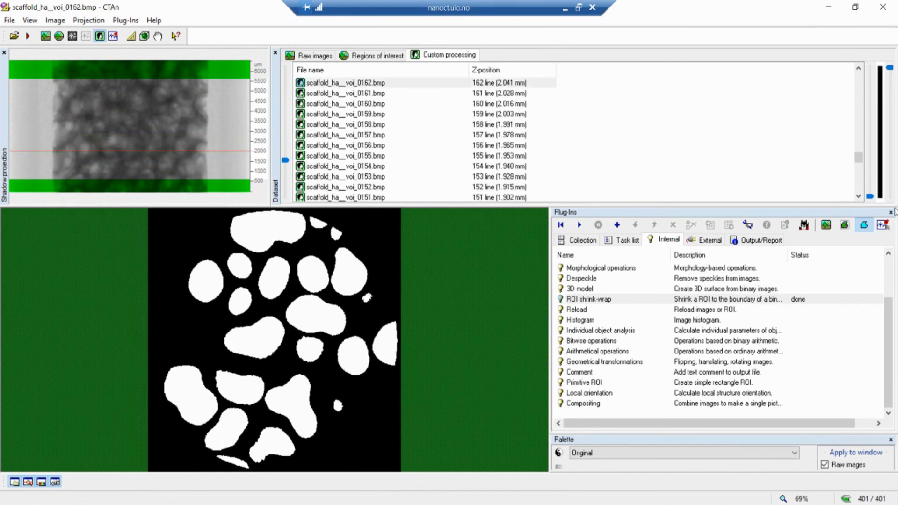
click(864, 225)
click(827, 226)
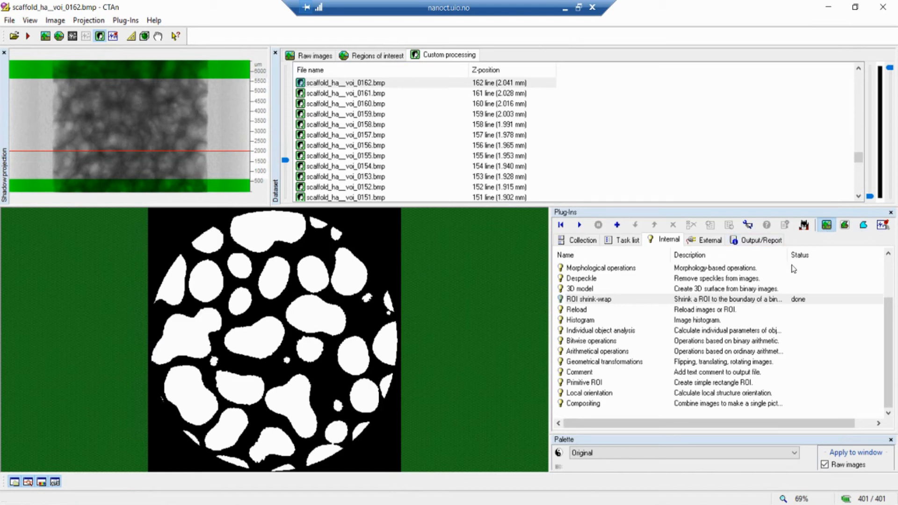
- Run the bitwise operation Image = SWAP Region of Interest and check the resulting region of interest and image
click(587, 343)
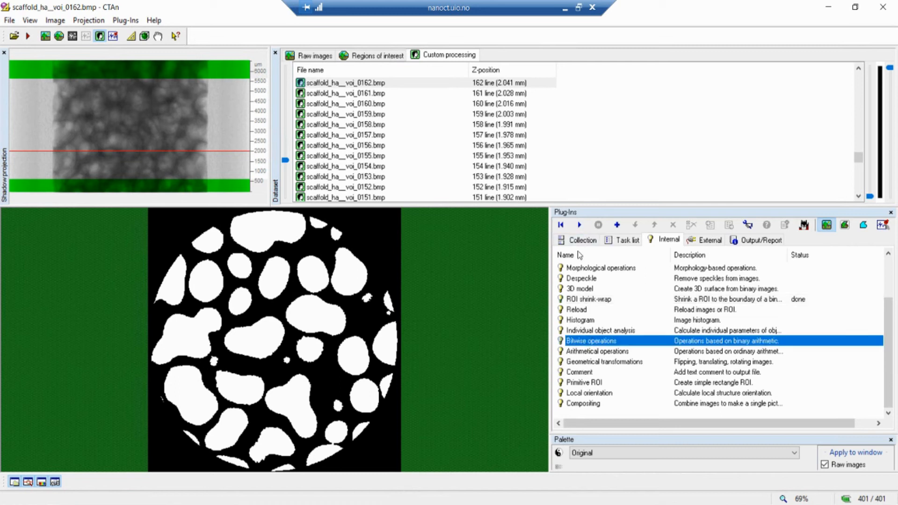
click(579, 225)
click(498, 253)
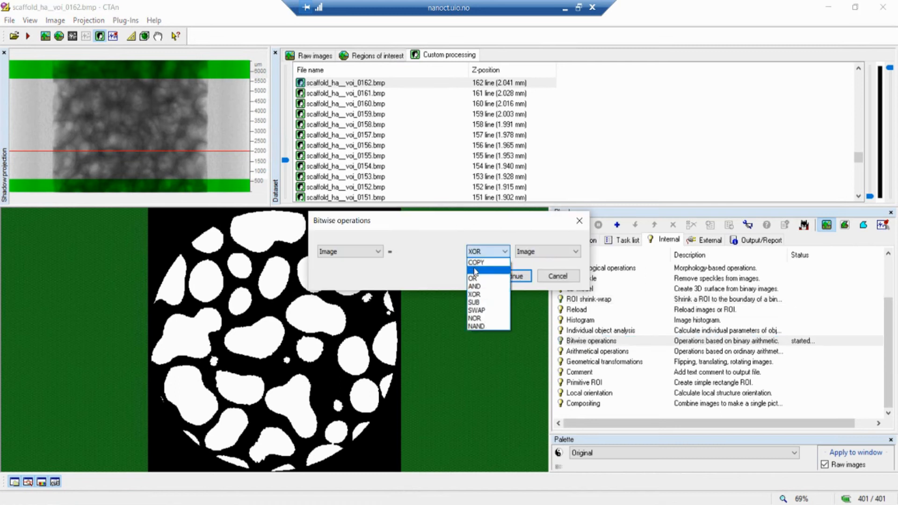
click(476, 310)
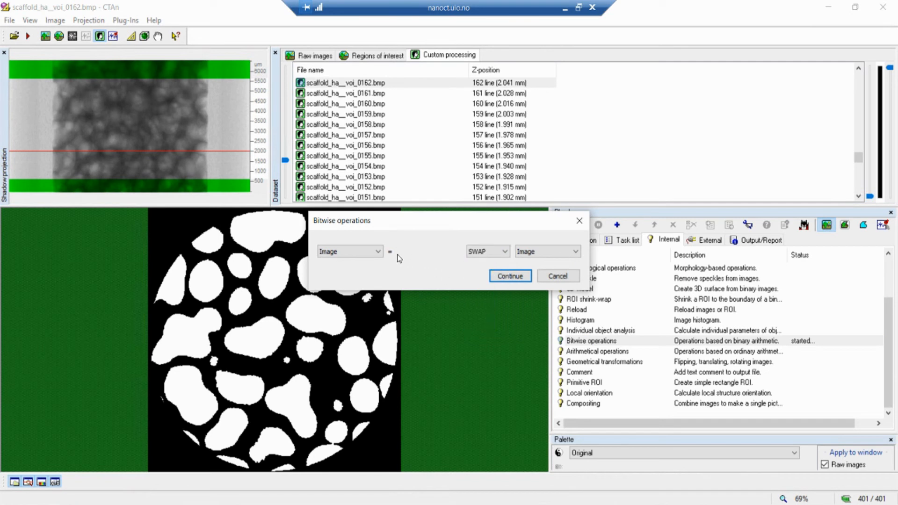
click(526, 251)
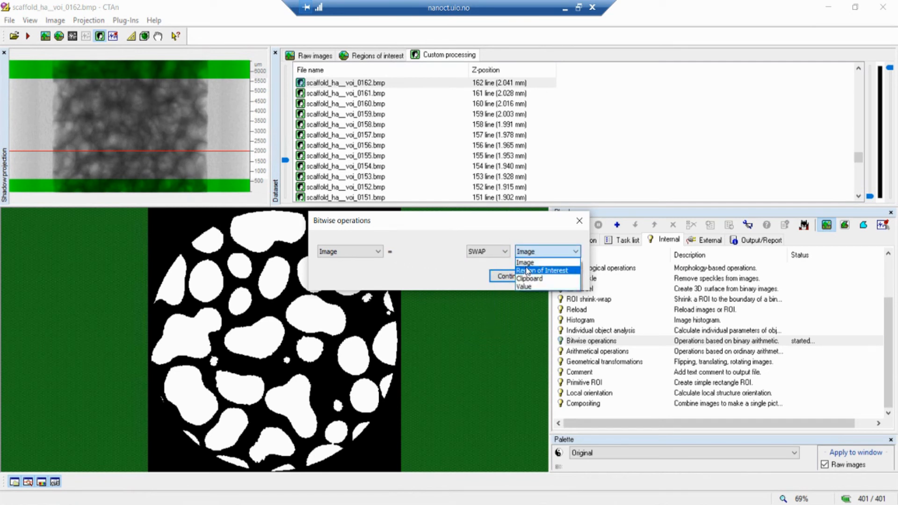
click(528, 271)
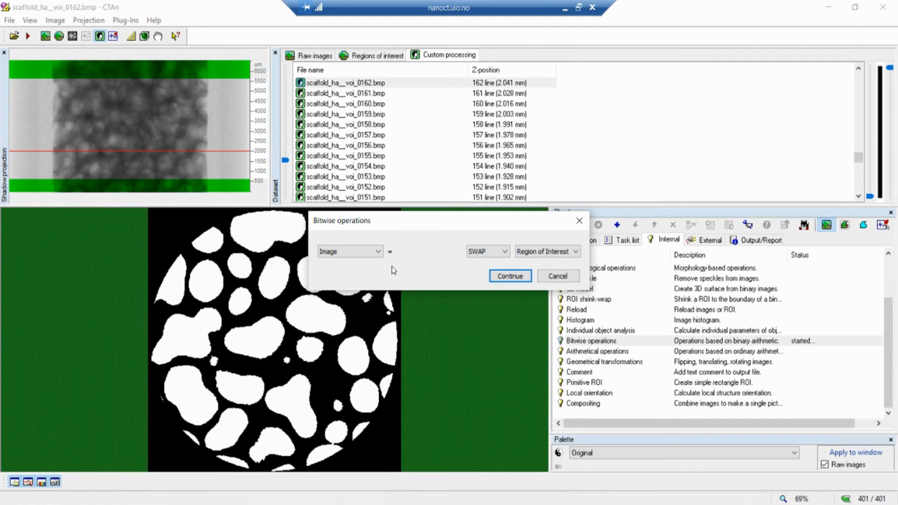
click(513, 279)
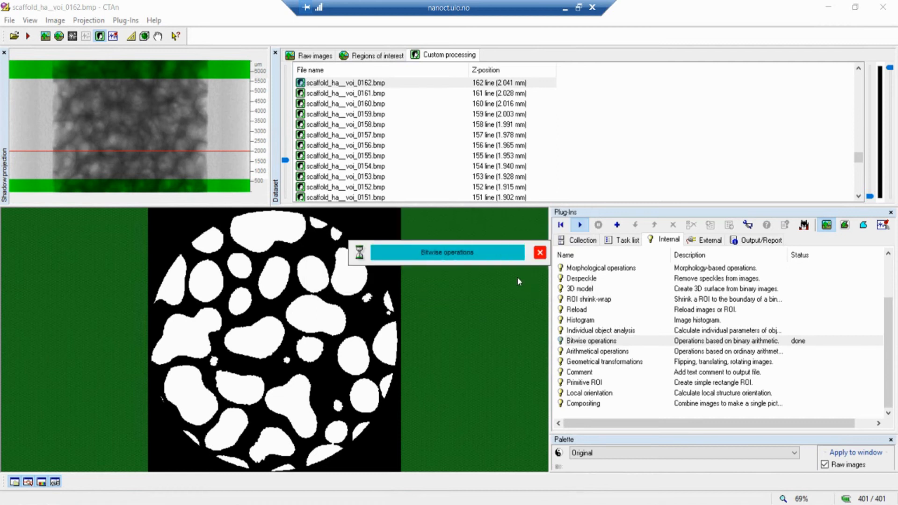
click(865, 230)
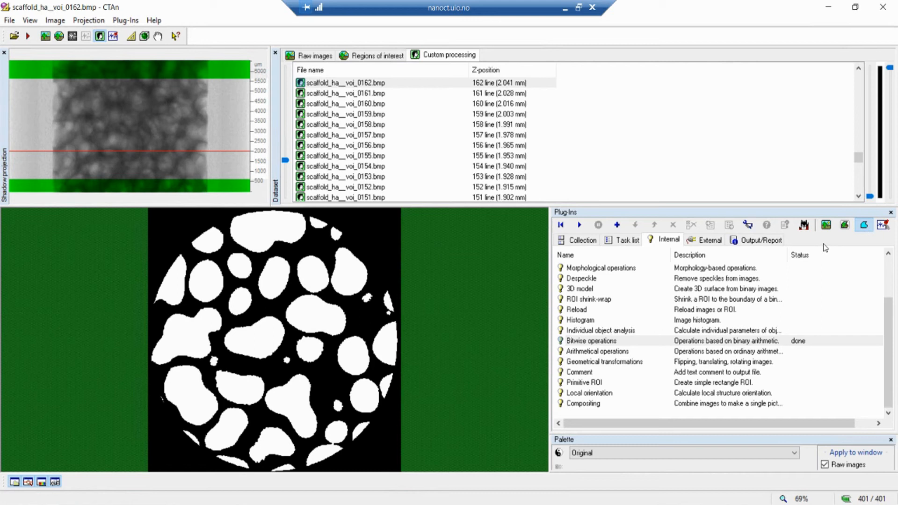
click(826, 225)
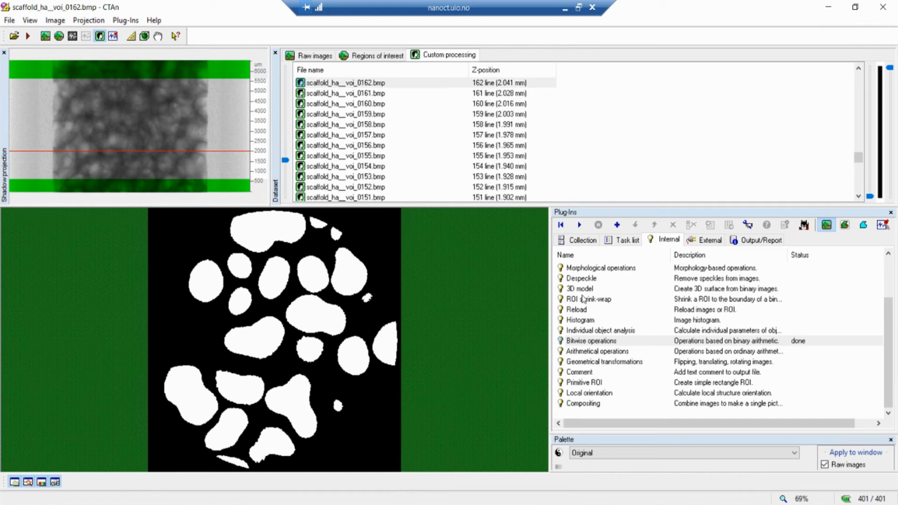
- Run 3D analysis with only the basic values, turning off the additional values and saving results as a text table
scroll(583, 304, up, 2)
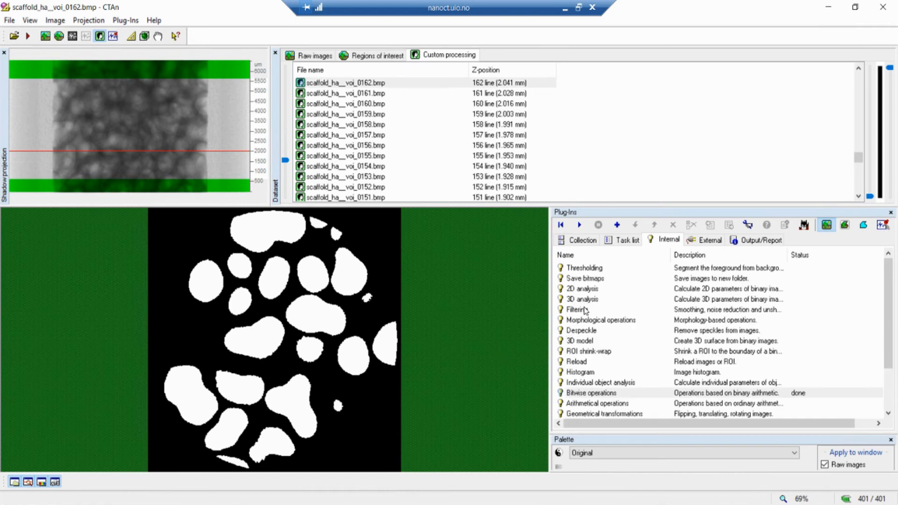
click(583, 299)
click(578, 225)
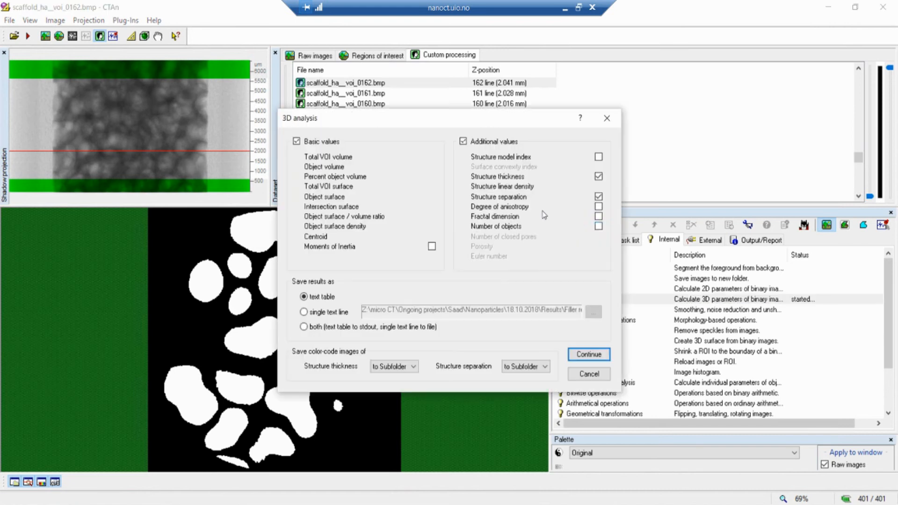
click(464, 142)
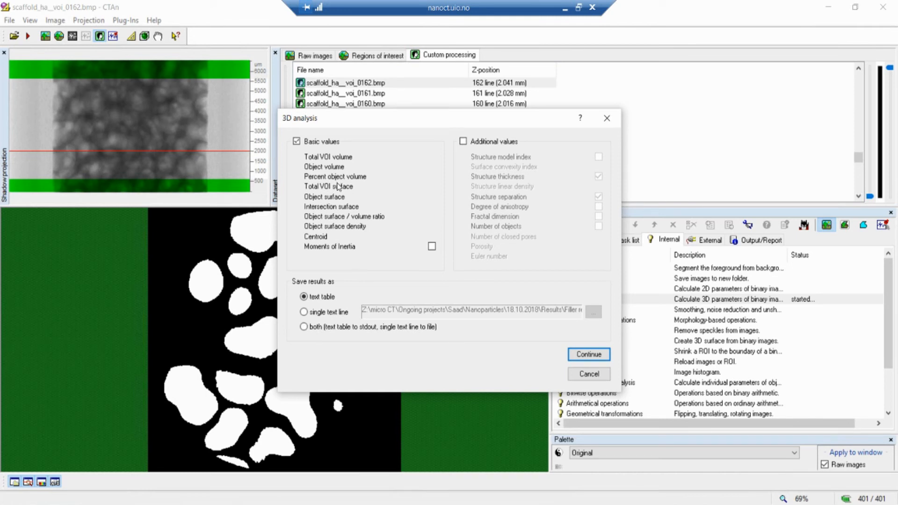
click(589, 354)
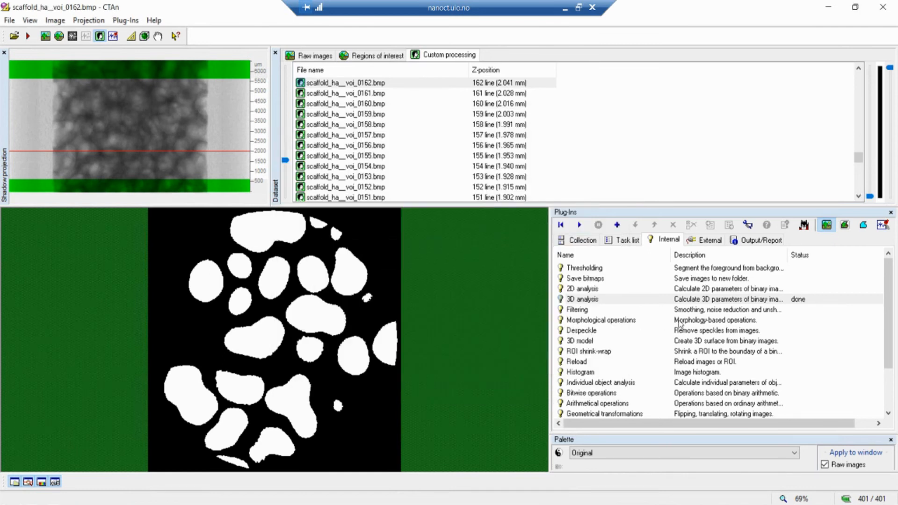
- Open the analysis output file scaffold_ha__voi_.ctan.csv in Excel
click(778, 240)
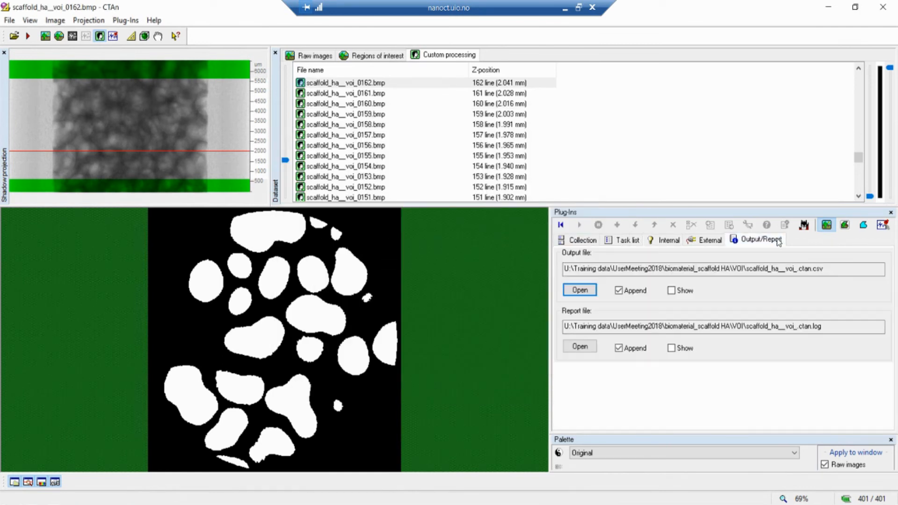
click(595, 291)
click(592, 293)
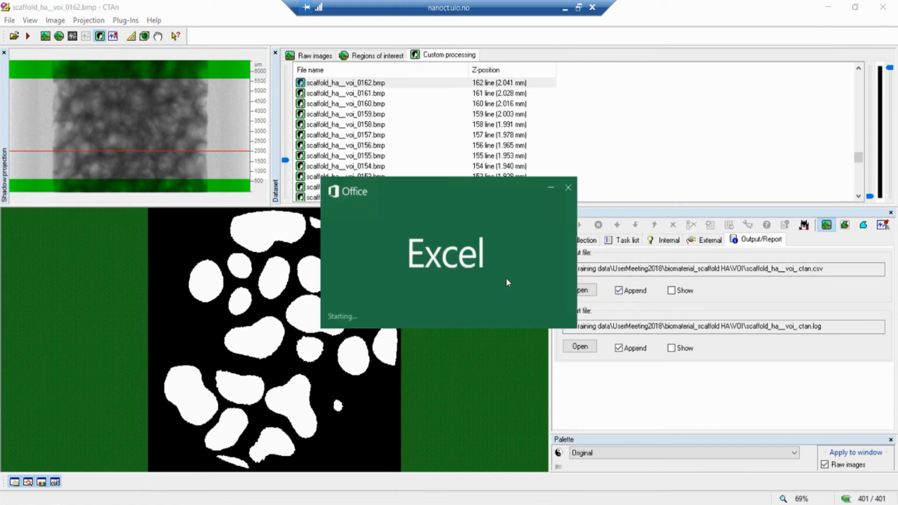
- Widen column A and look through the first 3D analysis results and their structure thickness and separation distributions
scroll(32, 296, down, 7)
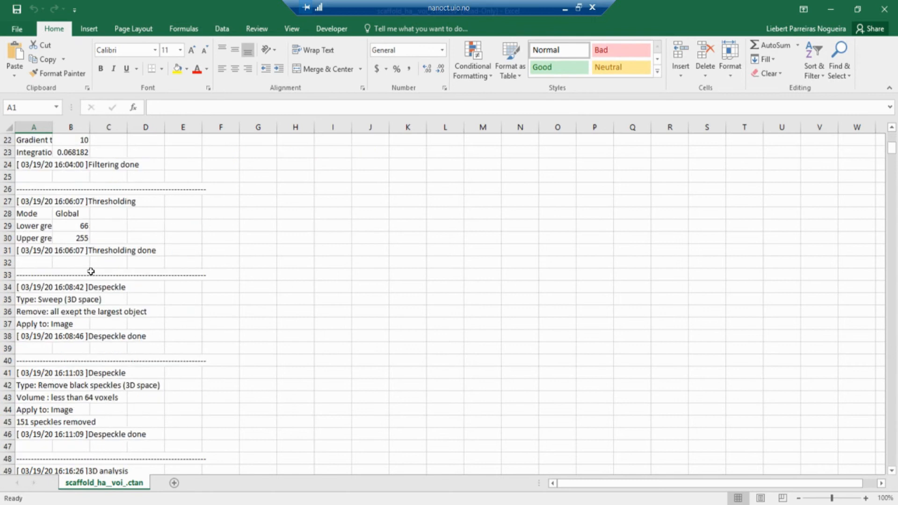
drag(56, 127, 145, 126)
scroll(140, 248, down, 4)
scroll(140, 260, down, 20)
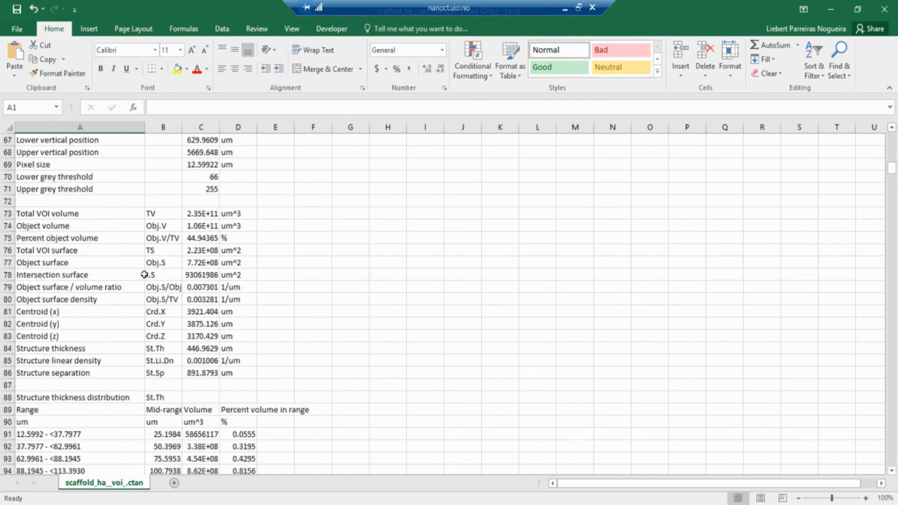
scroll(146, 275, down, 20)
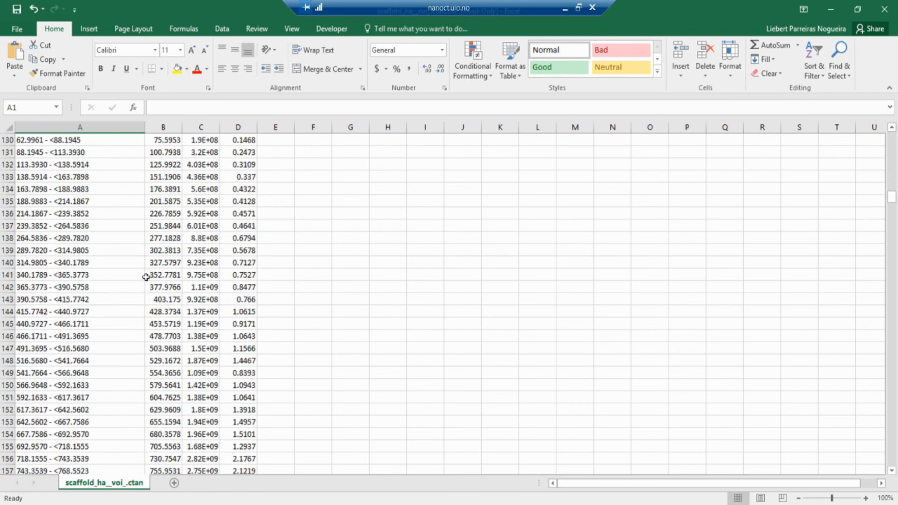
scroll(146, 276, down, 5)
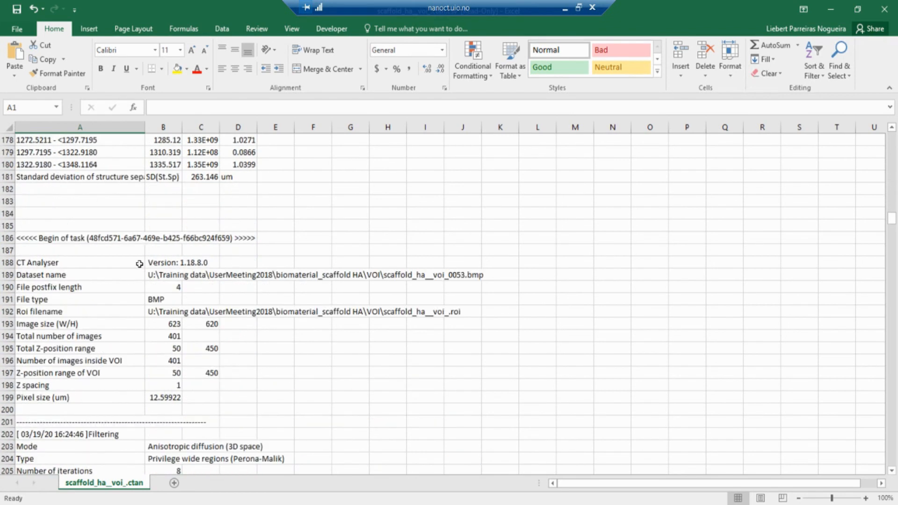
- Examine the logged task and workflow entries from row 186 down to the last 3D analysis block
click(70, 238)
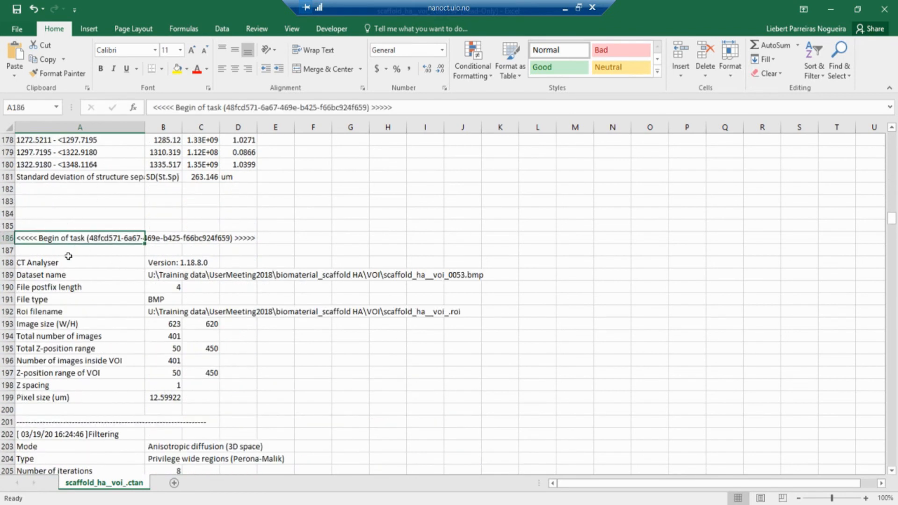
scroll(69, 257, down, 4)
scroll(101, 287, down, 12)
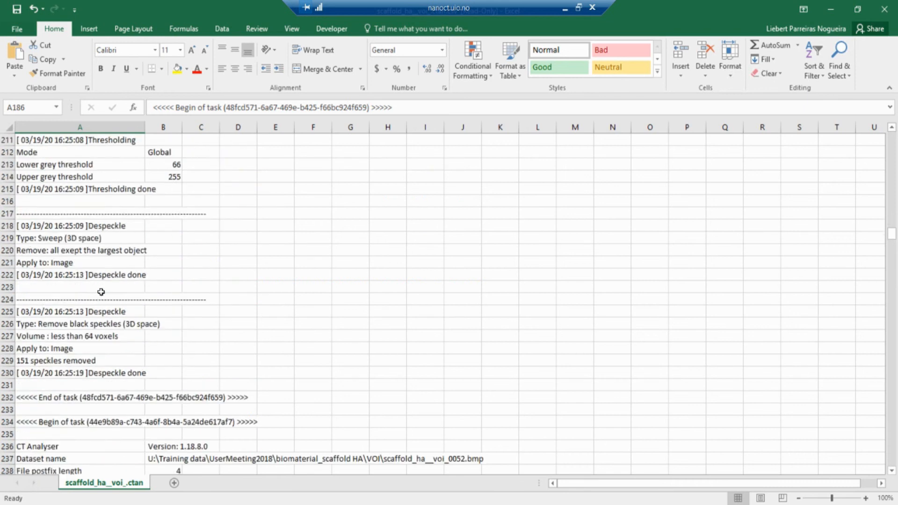
scroll(101, 294, down, 17)
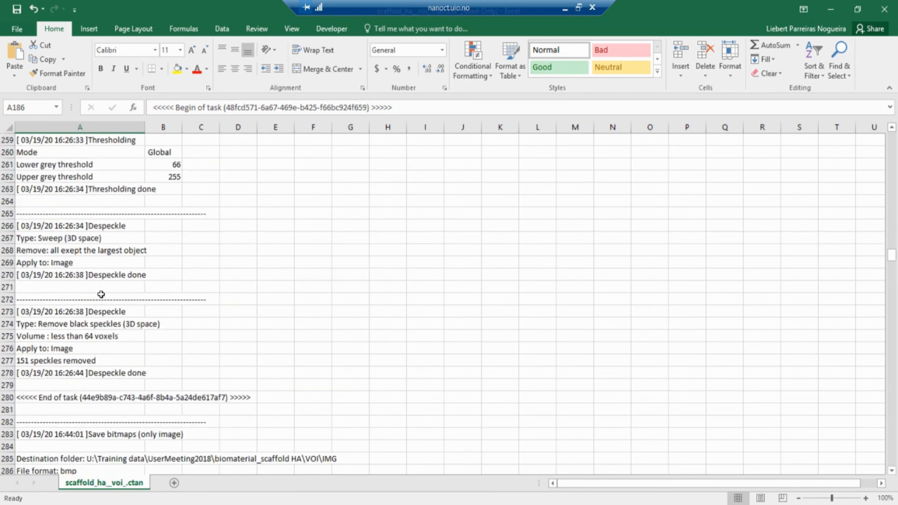
scroll(101, 295, up, 14)
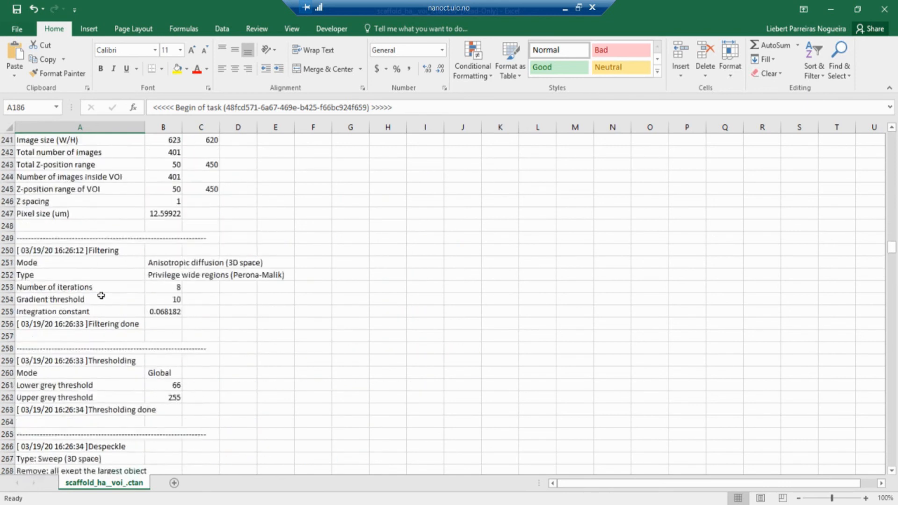
scroll(101, 295, down, 4)
scroll(101, 295, down, 15)
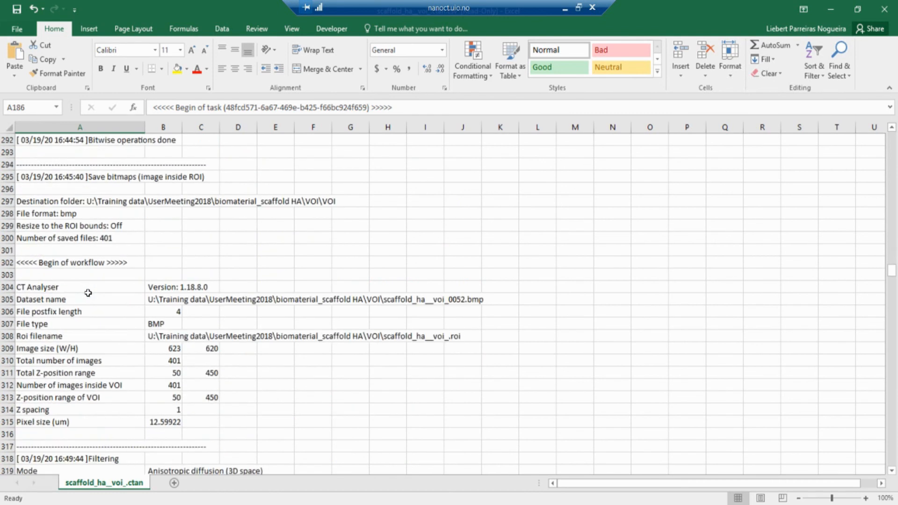
scroll(88, 293, down, 14)
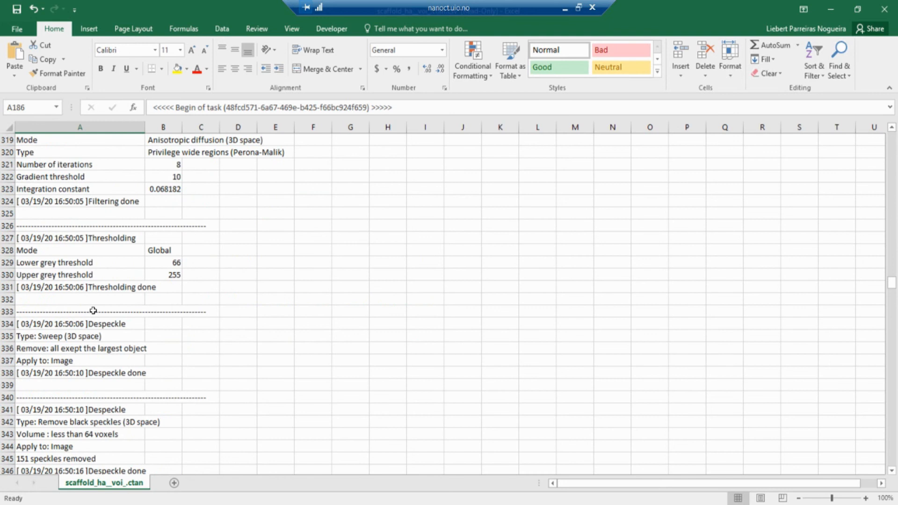
scroll(93, 312, down, 20)
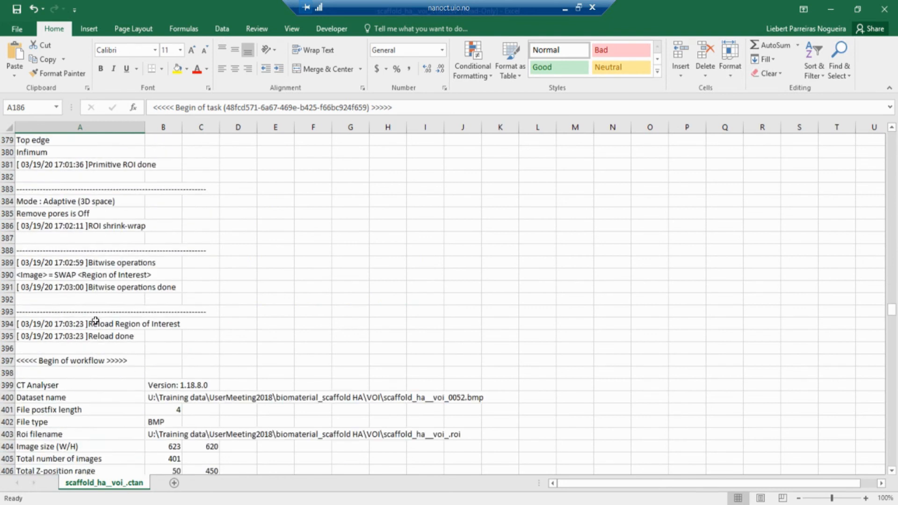
scroll(97, 322, down, 20)
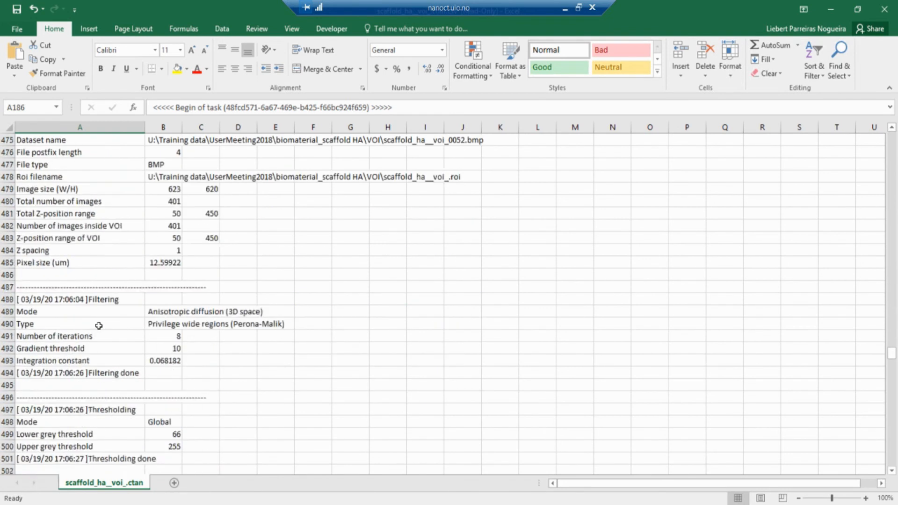
scroll(99, 326, down, 20)
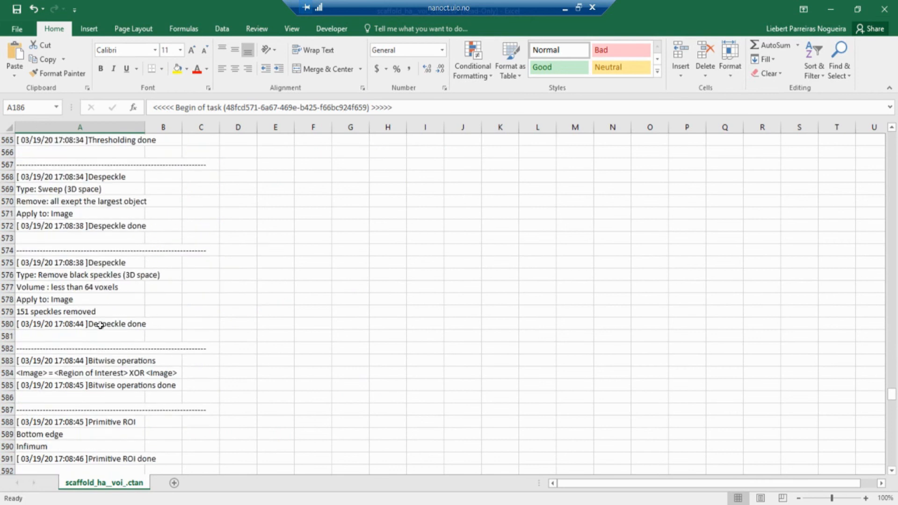
scroll(100, 325, down, 20)
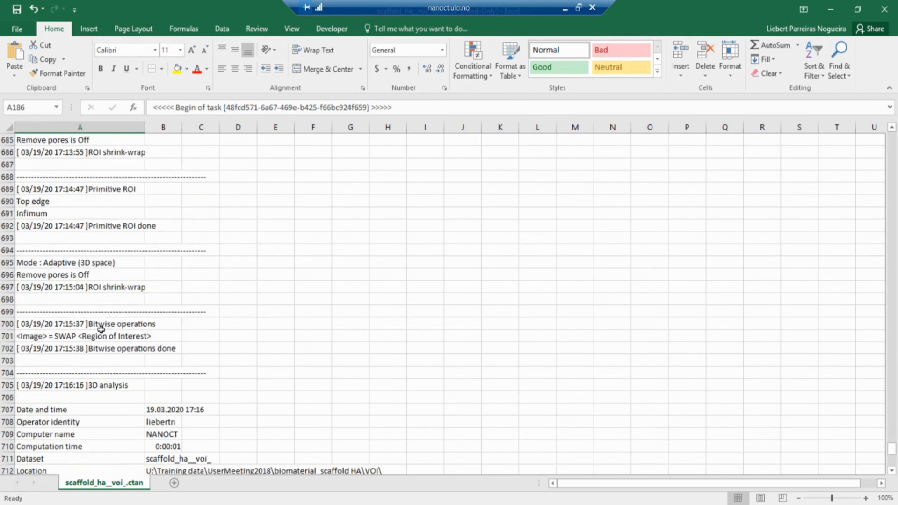
scroll(101, 330, down, 7)
scroll(103, 327, up, 12)
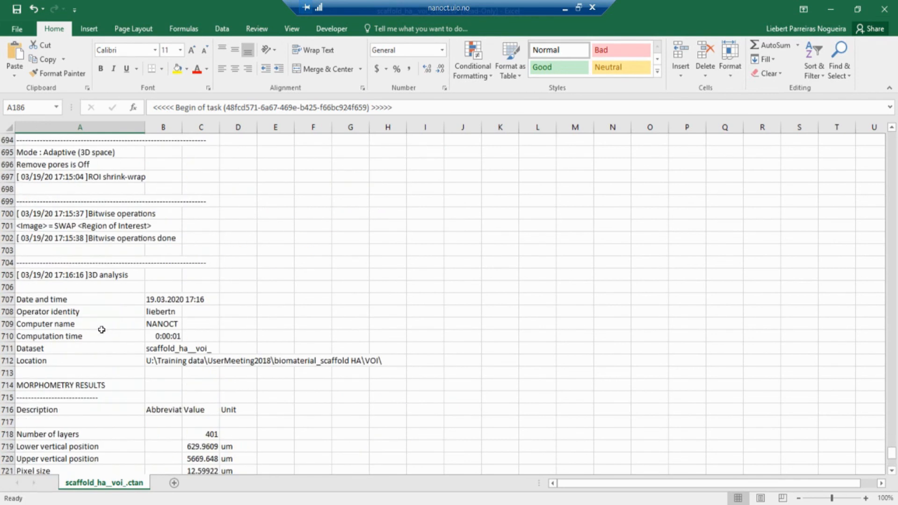
- Check the date and time of the last 3D analysis and its percent object volume
click(163, 301)
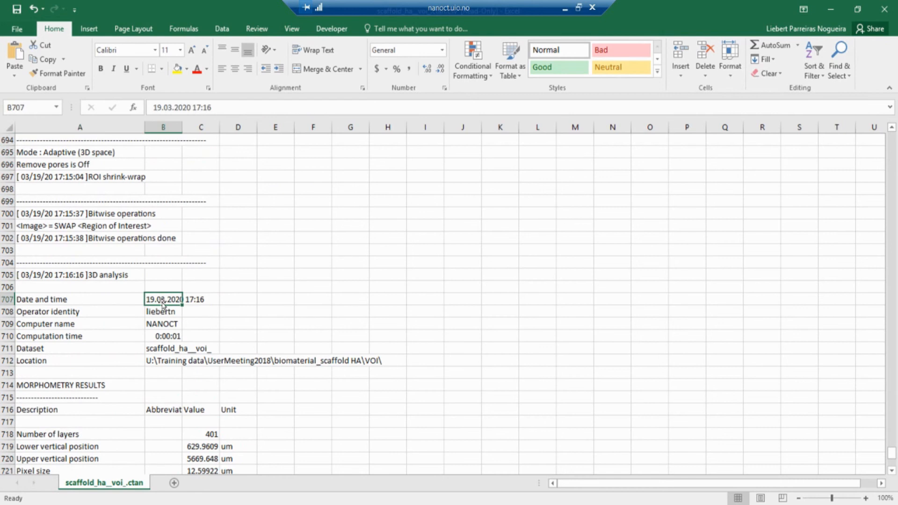
click(205, 296)
click(164, 296)
click(187, 300)
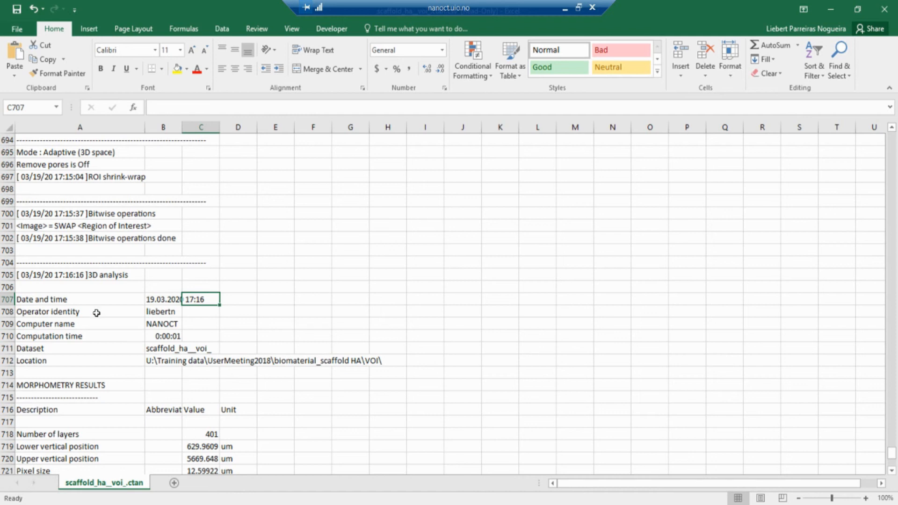
scroll(117, 320, down, 2)
scroll(117, 321, down, 3)
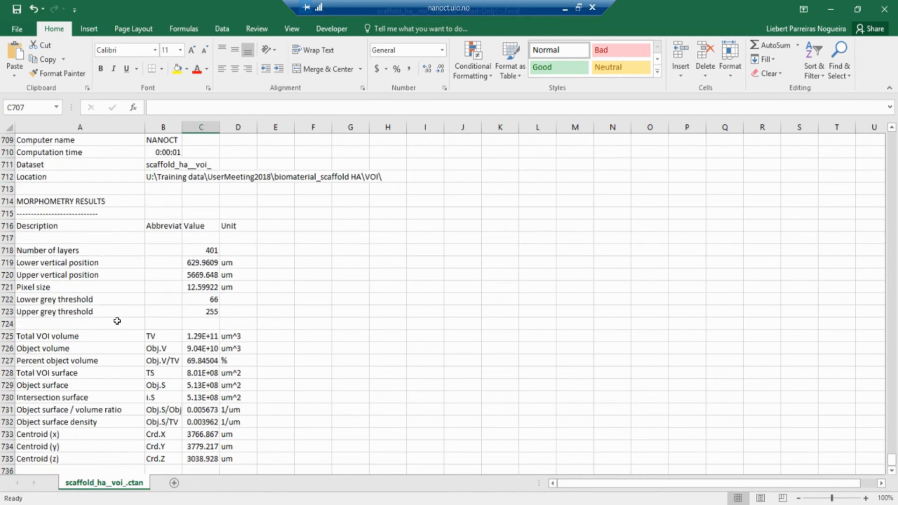
click(203, 361)
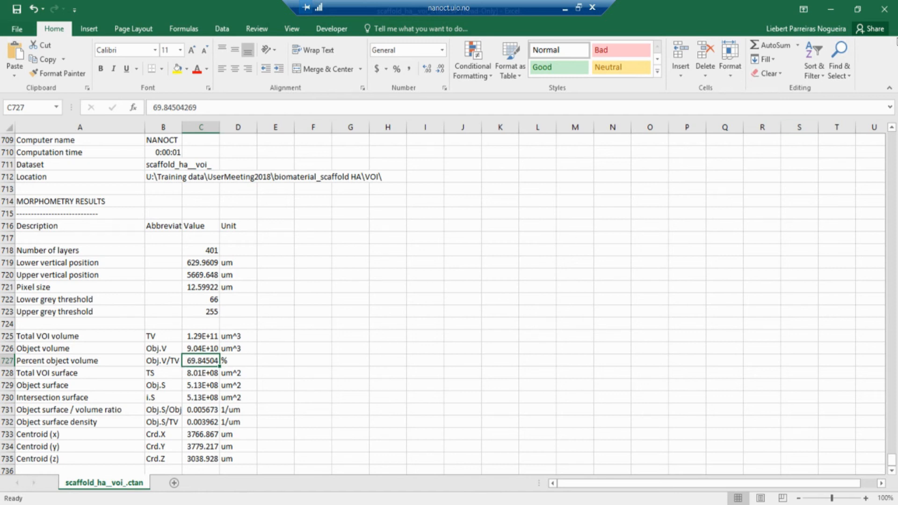
- Close the CSV file in Excel without saving the changes and return to CTAn's list of internal plug-ins
click(882, 13)
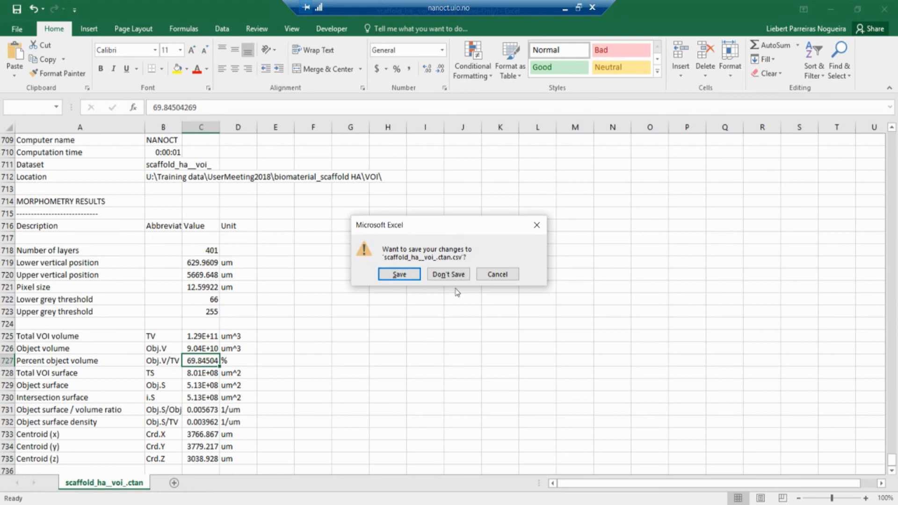
click(457, 275)
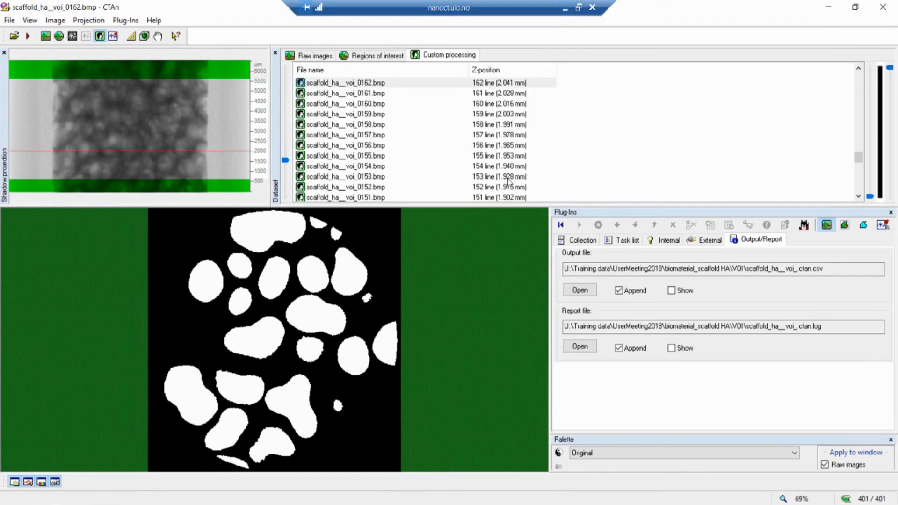
click(664, 241)
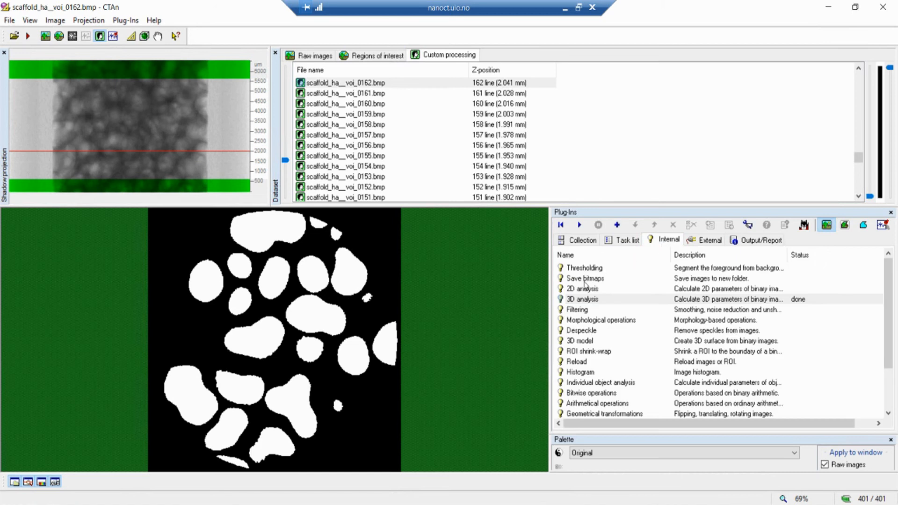
- Look through neighbouring slices of the pore image and compare it with the region of interest at scaffold_ha__voi_0156.bmp
scroll(340, 319, up, 14)
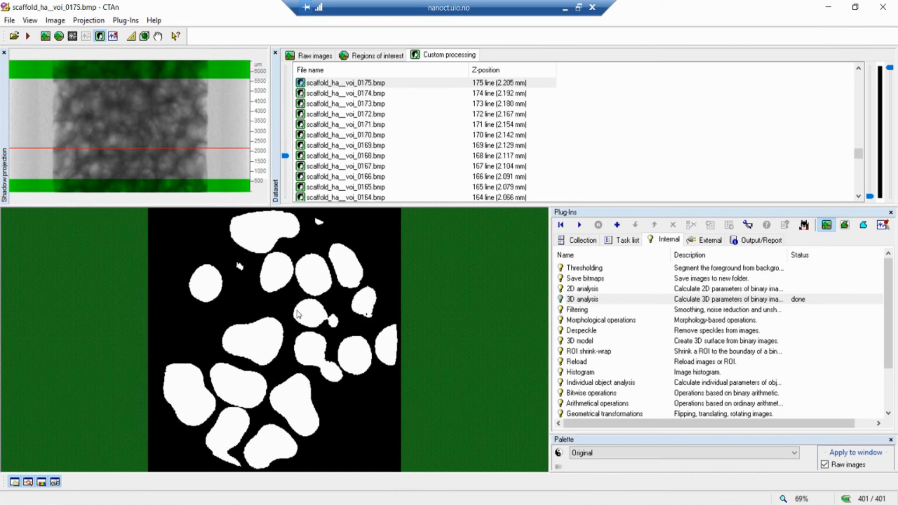
scroll(298, 311, down, 16)
scroll(301, 313, down, 4)
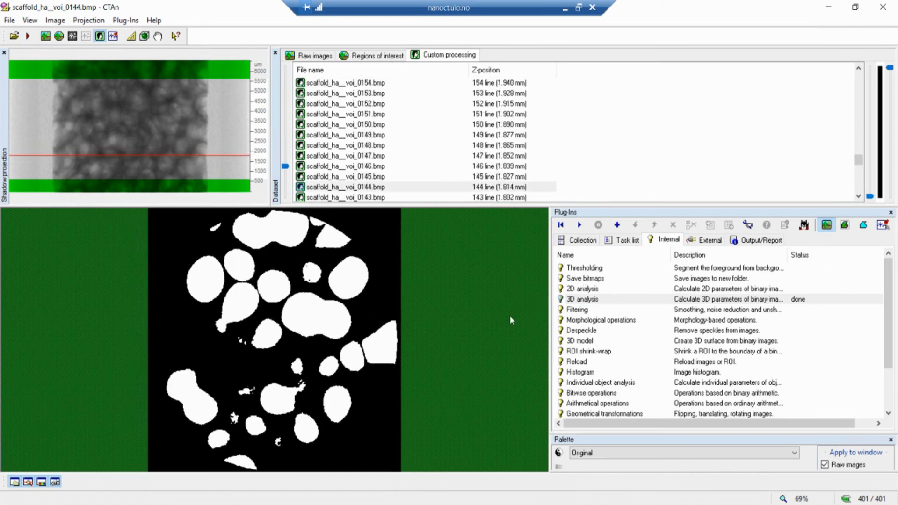
click(863, 226)
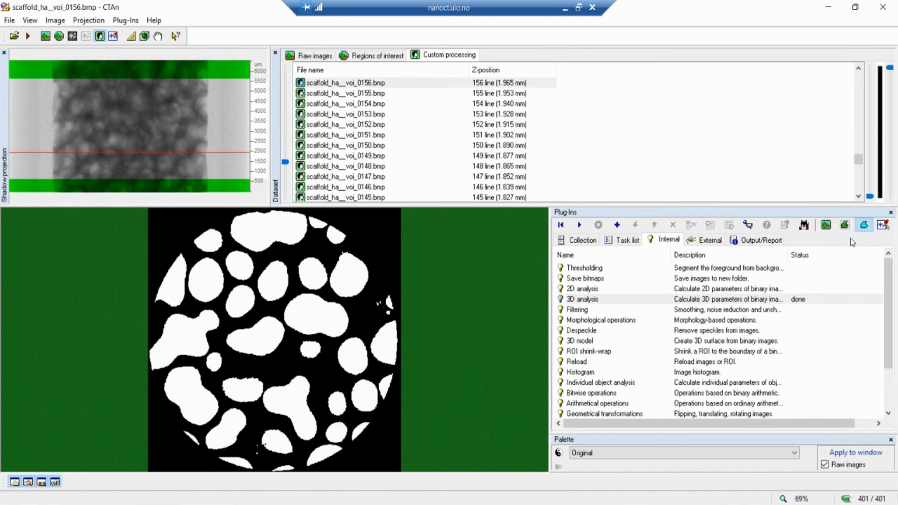
click(827, 226)
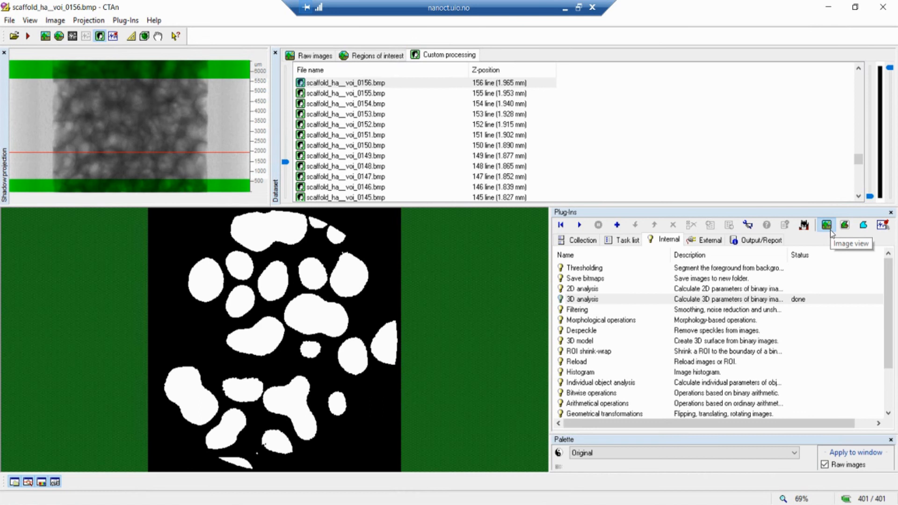
- Save the image as monochrome BMP bitmaps in a custom subfolder named Connected pores
click(591, 279)
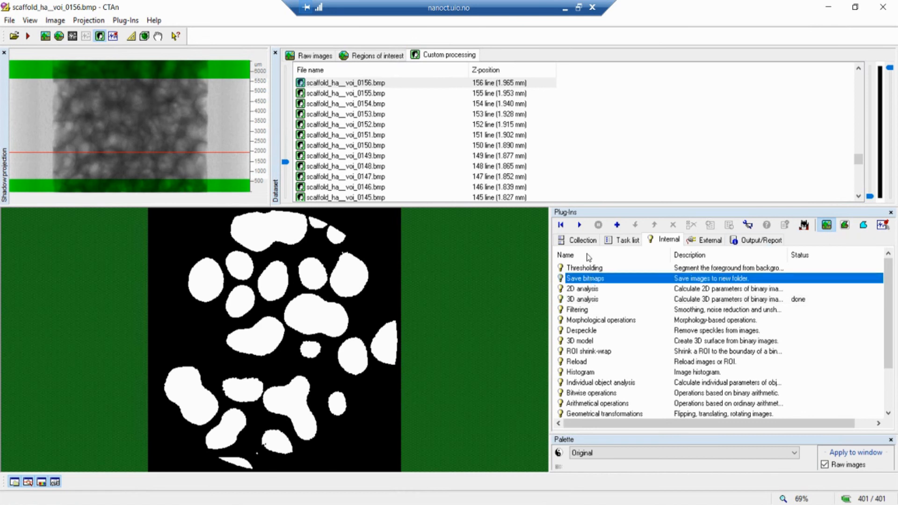
click(579, 225)
click(477, 174)
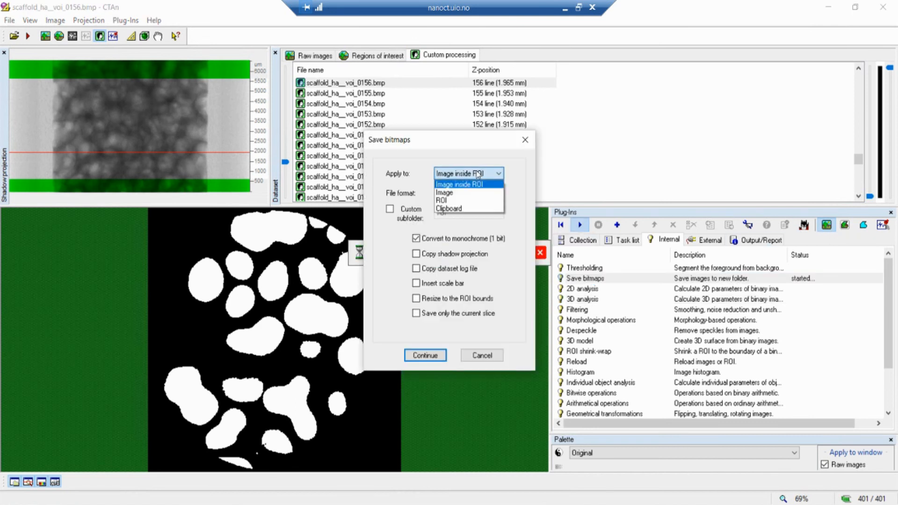
click(477, 174)
click(477, 174)
click(458, 192)
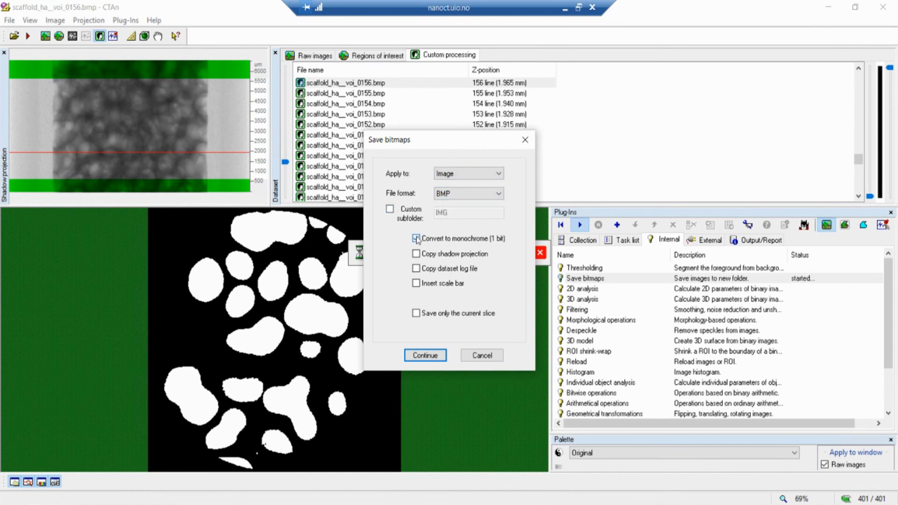
click(400, 217)
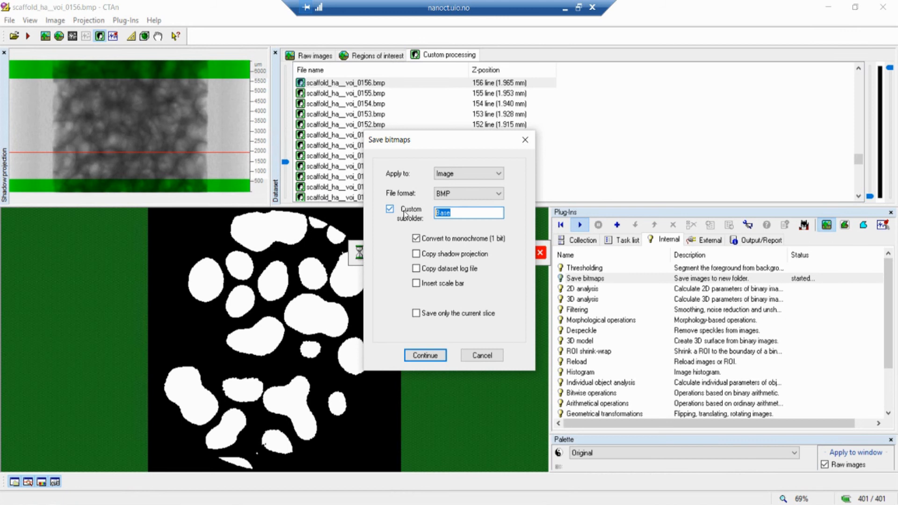
text(Connected pores)
click(427, 357)
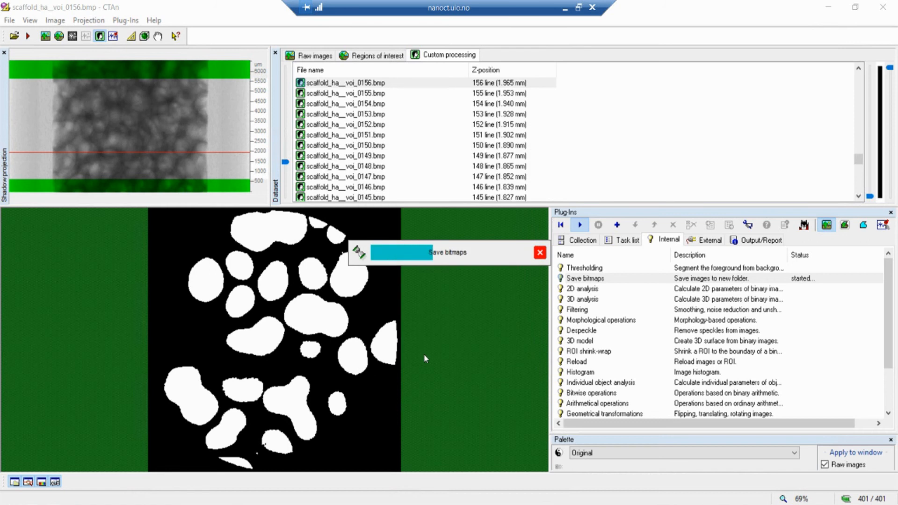
click(580, 227)
click(465, 175)
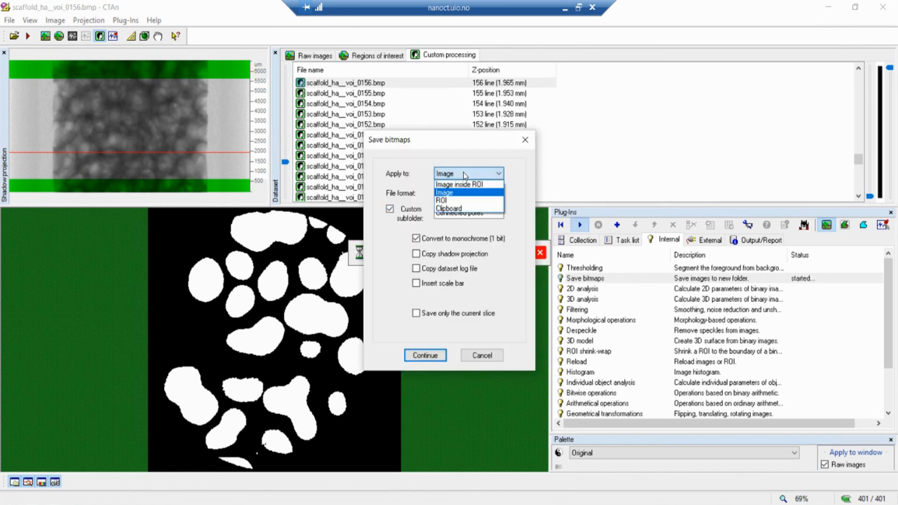
click(527, 172)
click(479, 176)
click(478, 177)
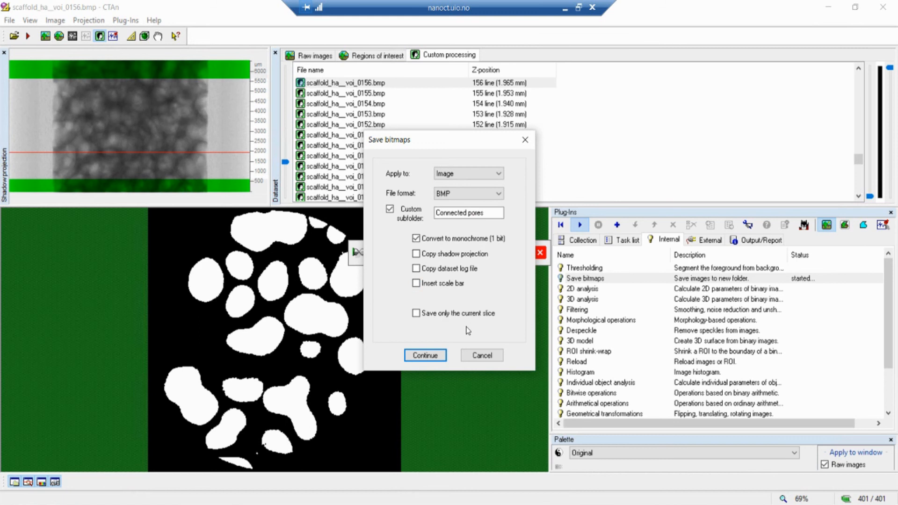
click(482, 355)
- Check the clipboard and the region of interest at slice scaffold_ha__voi_0156.bmp
click(884, 225)
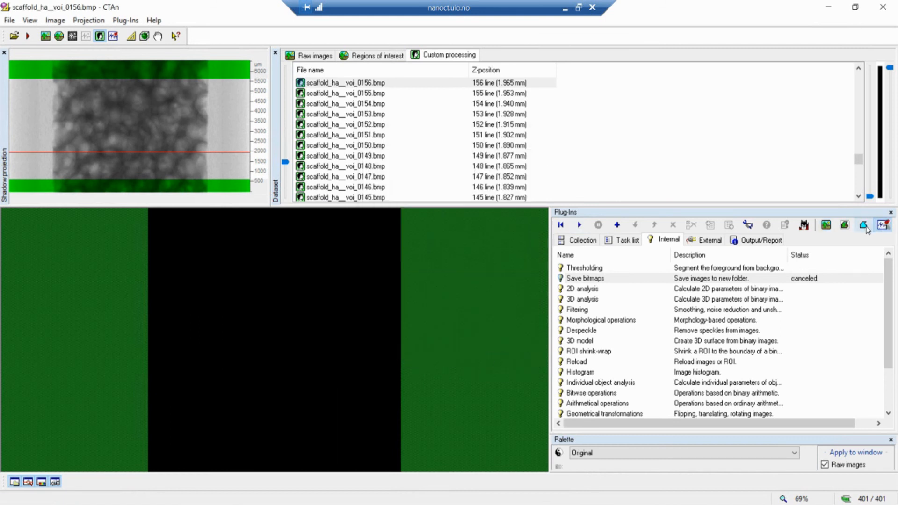
click(864, 225)
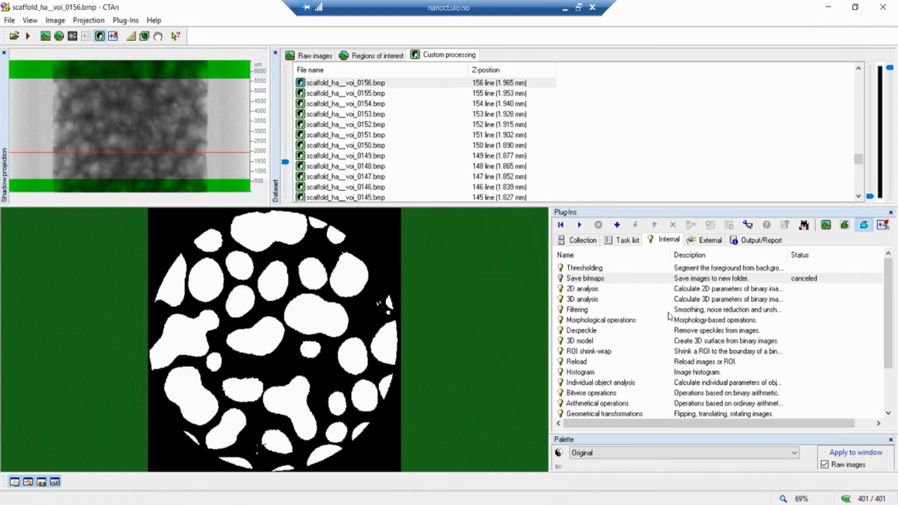
- Copy the region of interest to the clipboard with a bitwise COPY operation and display the clipboard
click(580, 394)
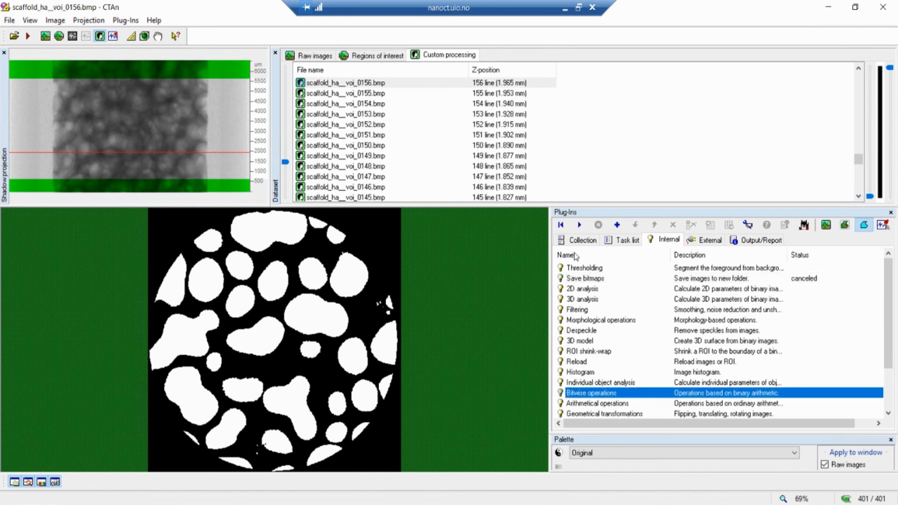
click(579, 225)
click(491, 251)
click(476, 262)
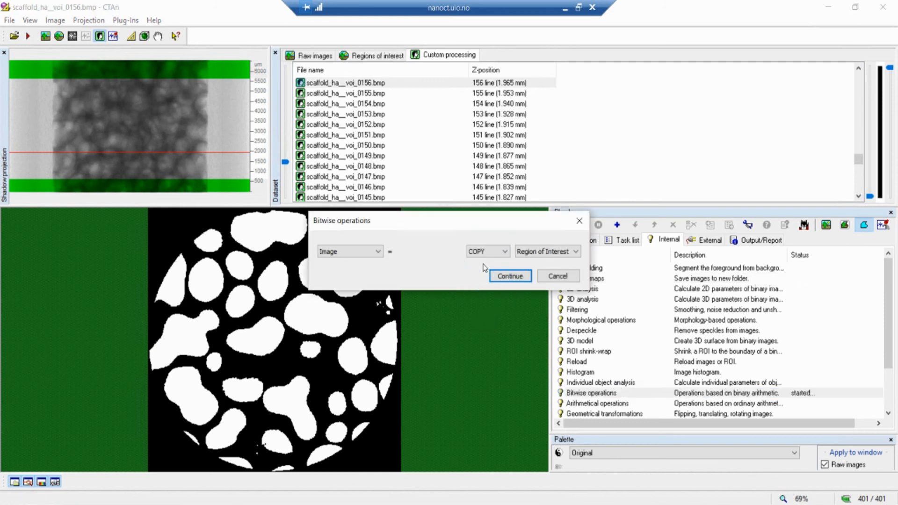
click(355, 251)
click(340, 281)
click(536, 255)
click(531, 271)
click(496, 276)
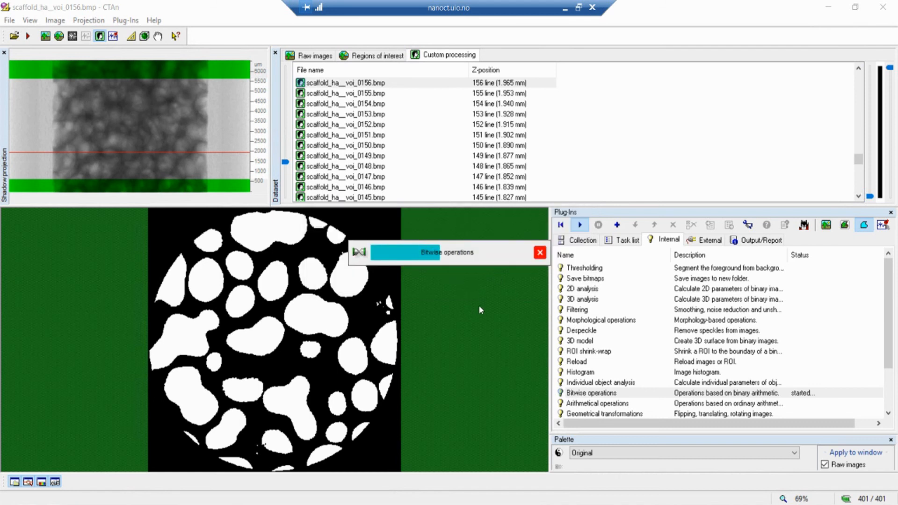
click(883, 226)
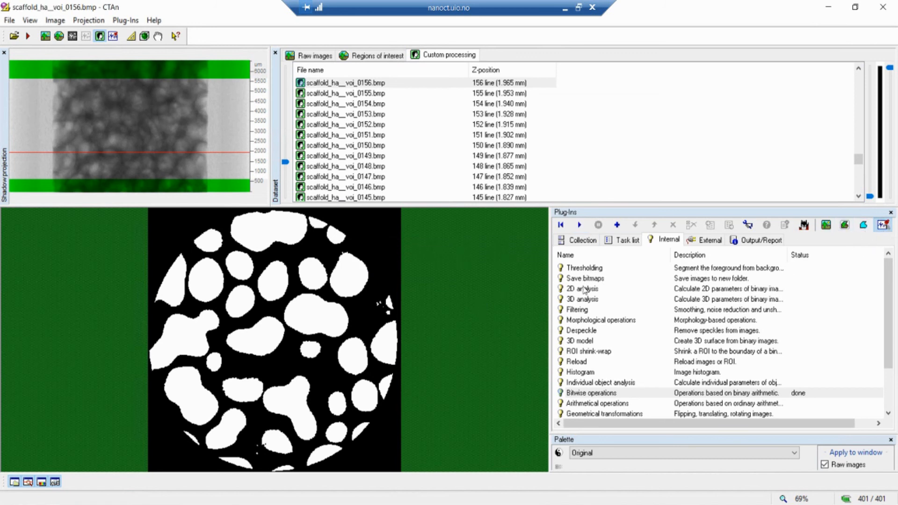
- Save the clipboard as monochrome BMP bitmaps in a custom subfolder named All pores
click(584, 279)
click(579, 225)
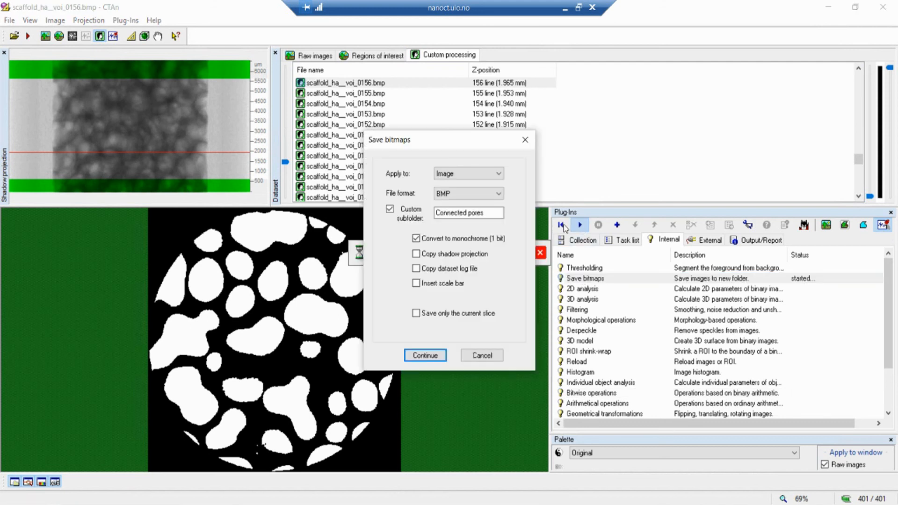
click(477, 175)
click(443, 208)
double_click(439, 214)
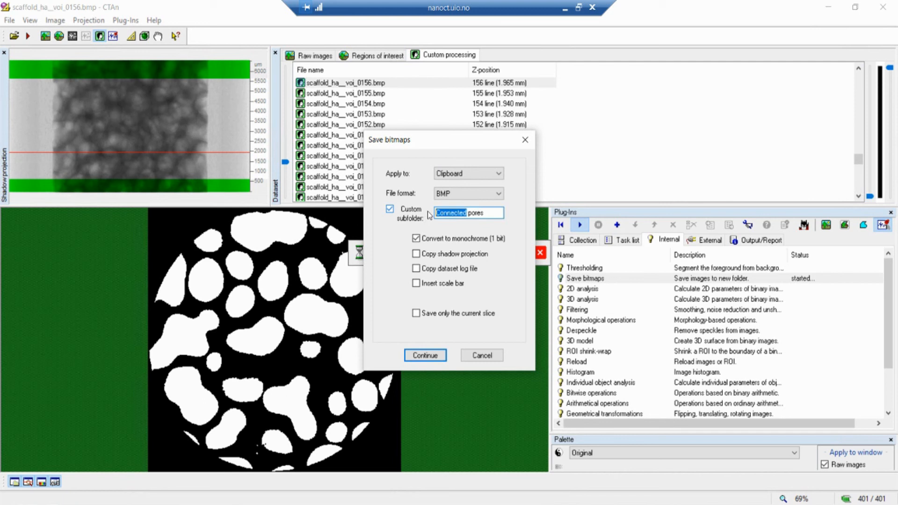
text(All)
click(424, 355)
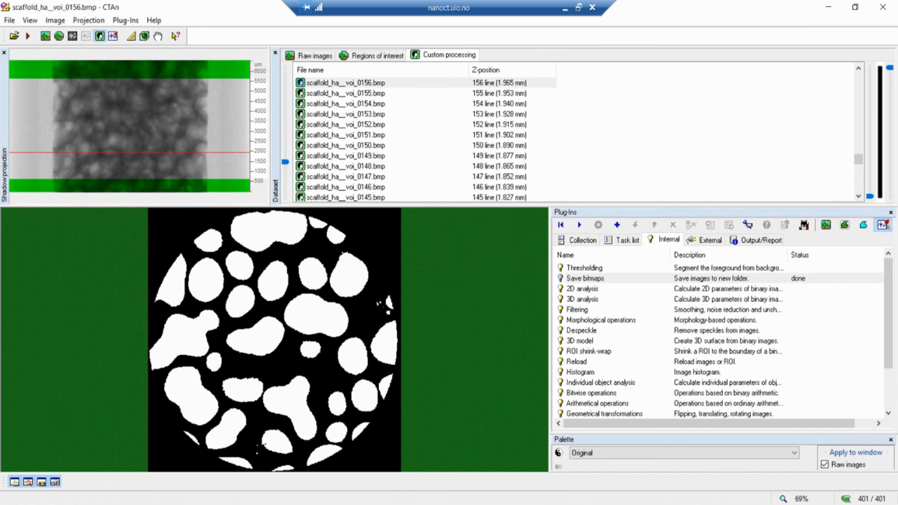
- Switch to CTvox, load the scaffold_ha__voi_ slices from the All pores folder to view them in 3D, and close CTvox
click(14, 36)
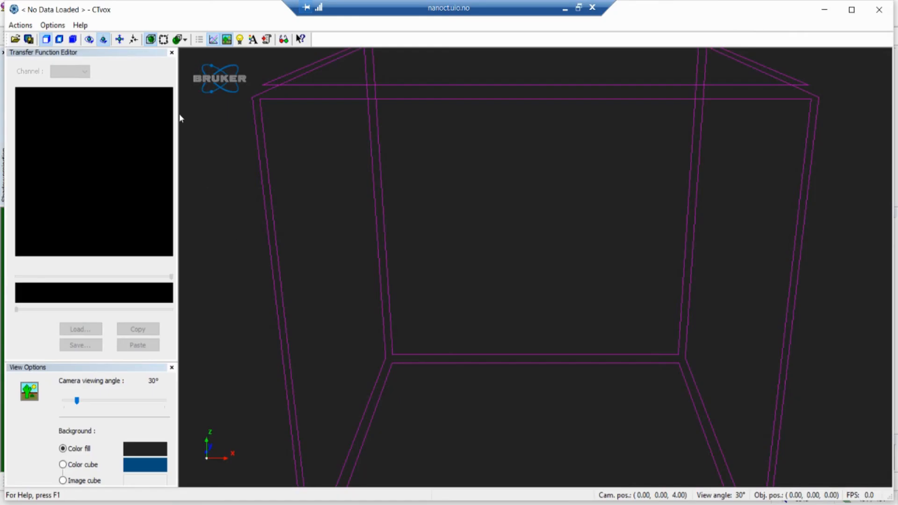
double_click(59, 9)
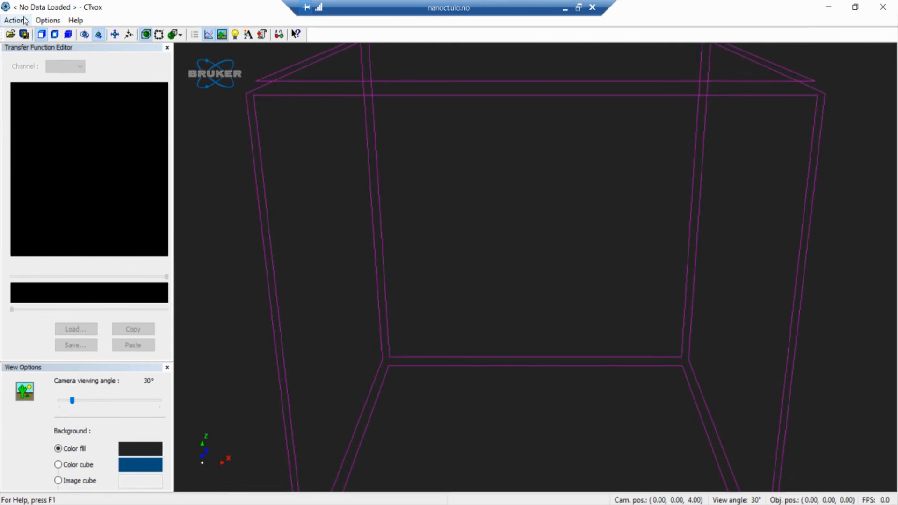
click(11, 36)
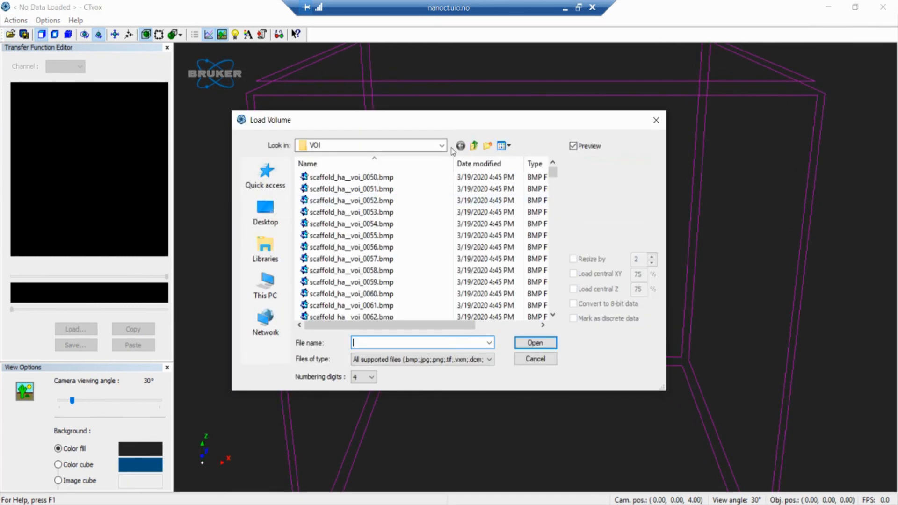
click(441, 147)
click(442, 148)
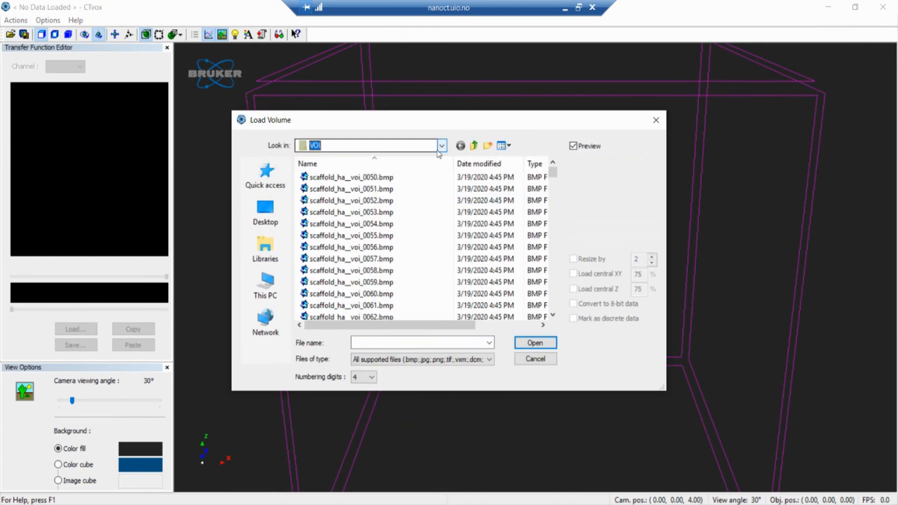
click(474, 146)
double_click(330, 176)
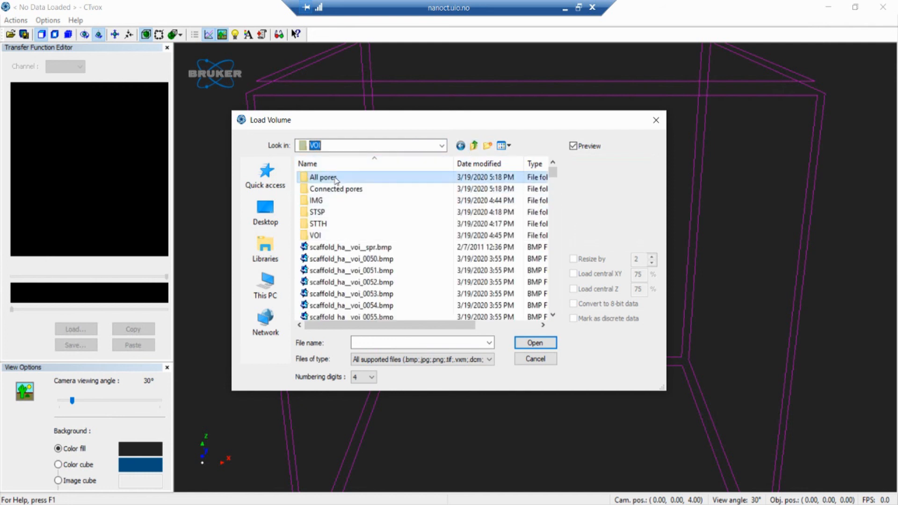
click(336, 207)
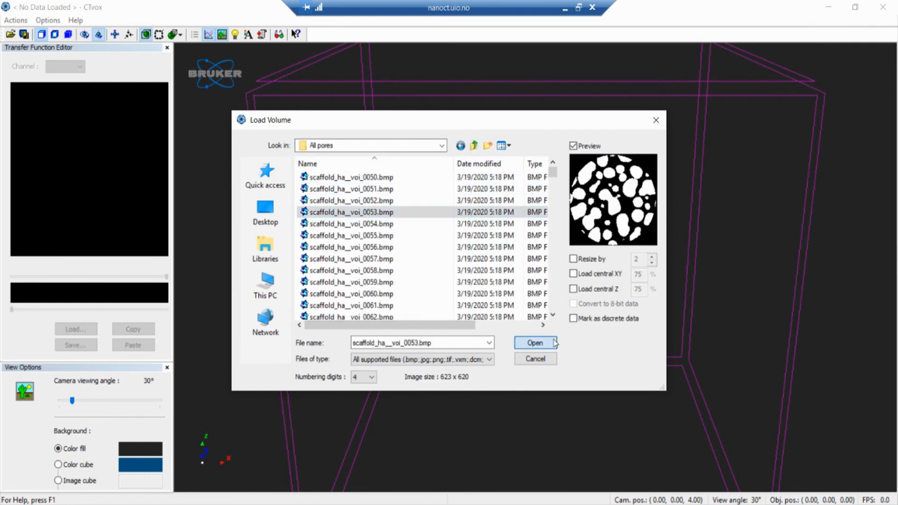
click(533, 342)
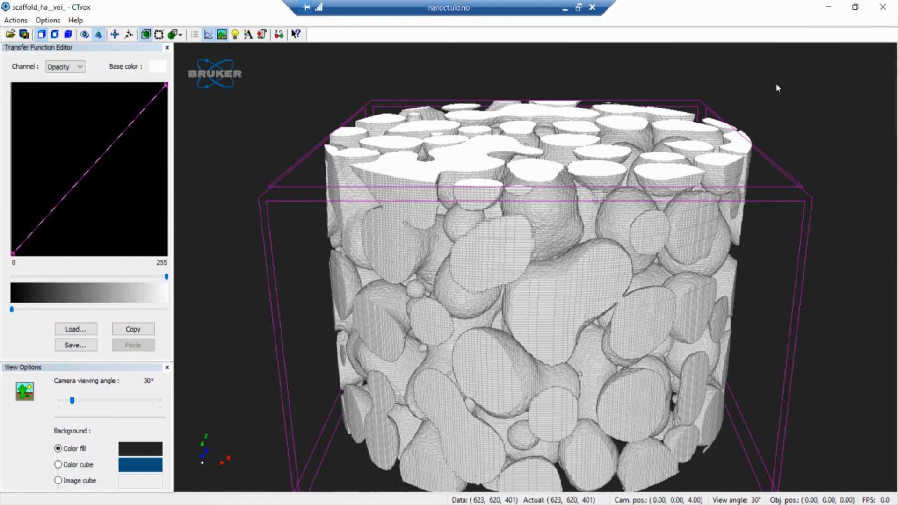
click(883, 7)
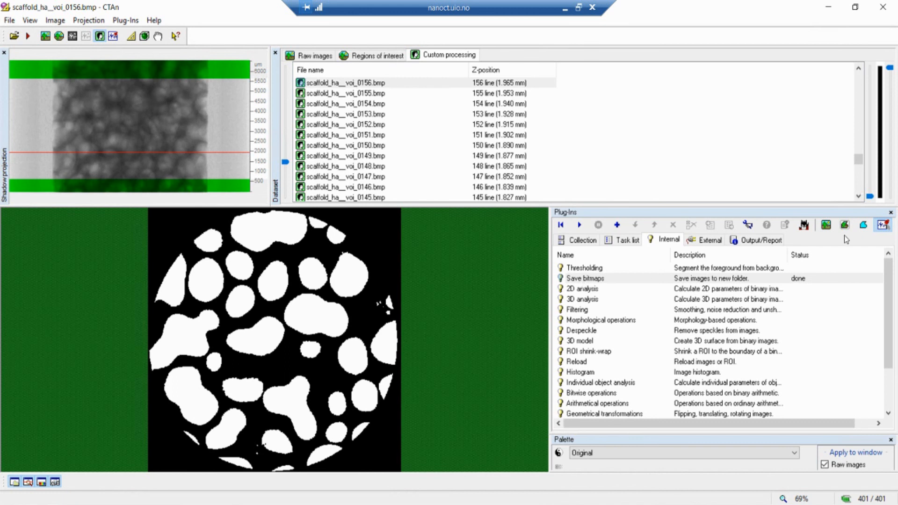
- Compare the image, region of interest and clipboard at slice scaffold_ha__voi_0156.bmp, ending on the region of interest
click(826, 226)
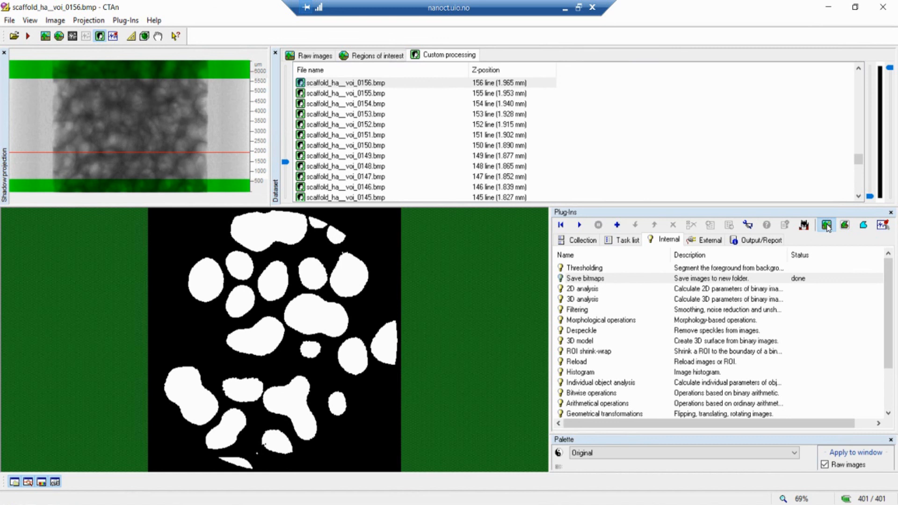
click(864, 226)
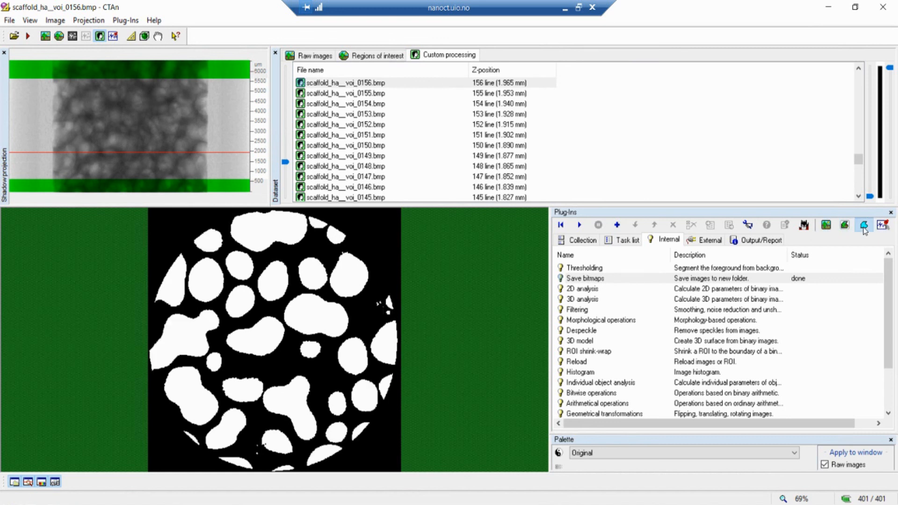
click(827, 226)
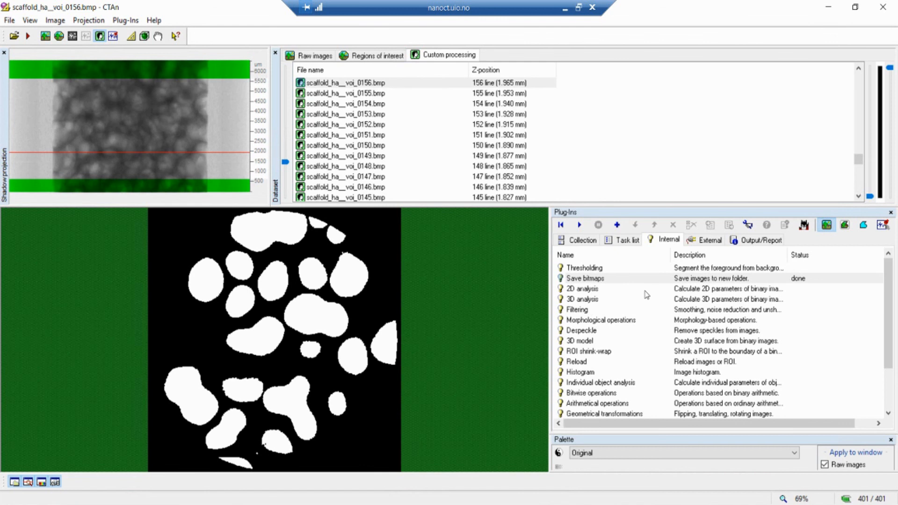
click(860, 227)
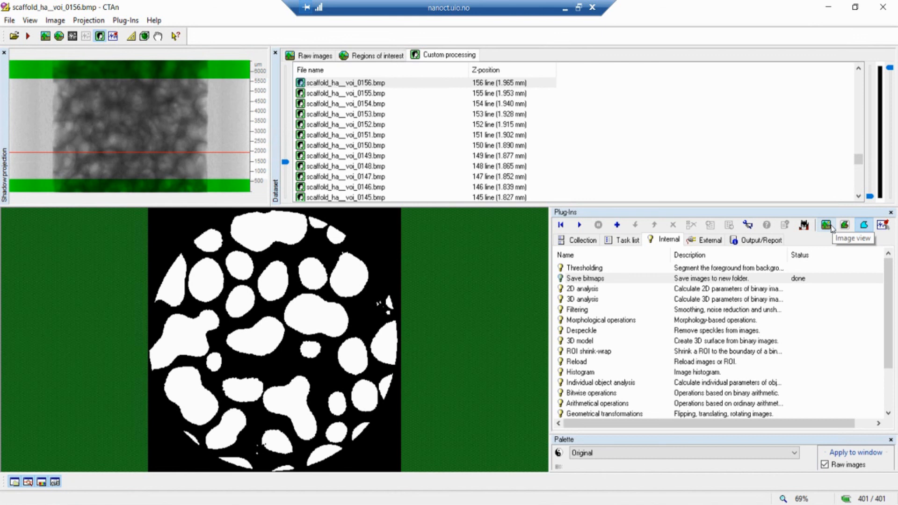
click(832, 229)
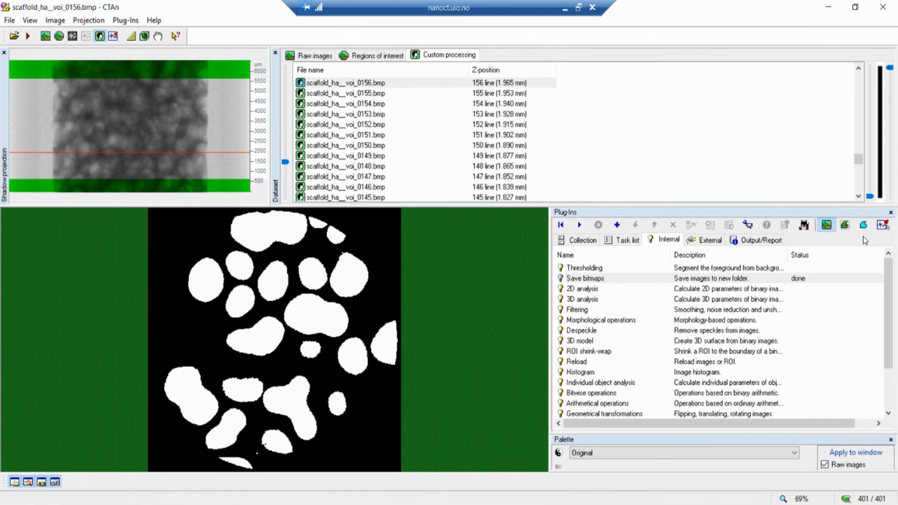
click(883, 226)
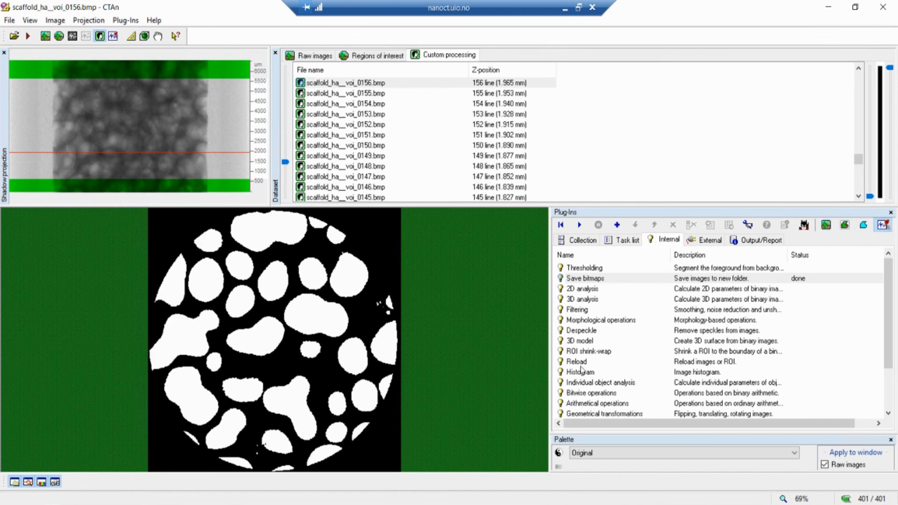
click(863, 225)
click(889, 228)
click(827, 227)
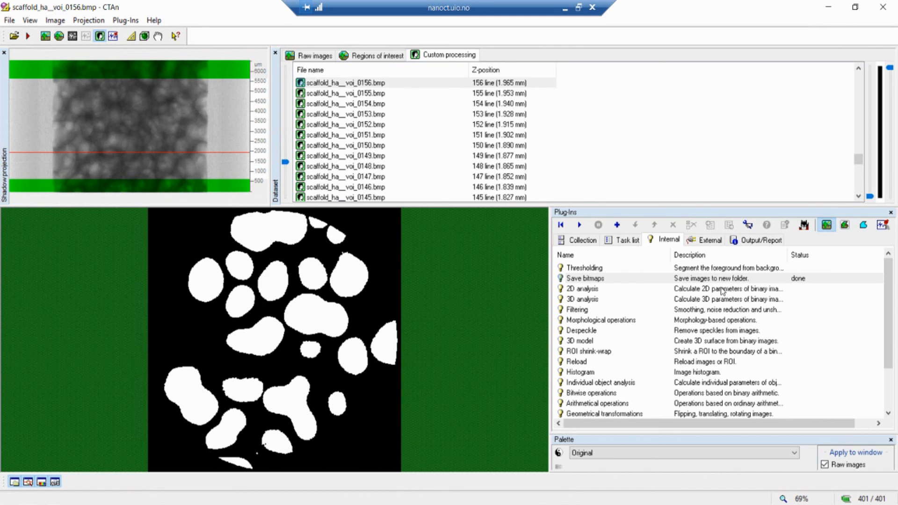
click(863, 227)
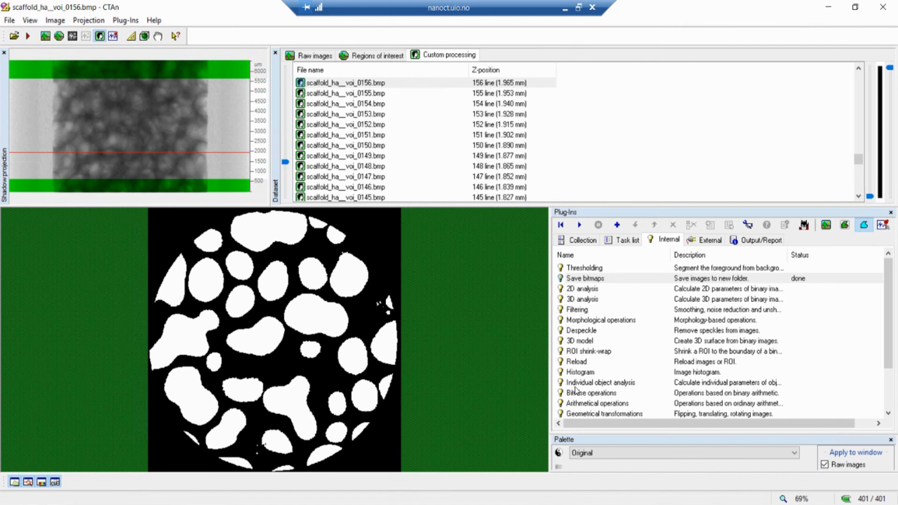
- Subtract the image from the region of interest into the clipboard with a bitwise SUB operation and check the clipboard at slice scaffold_ha__voi_0239.bmp
click(580, 392)
click(580, 225)
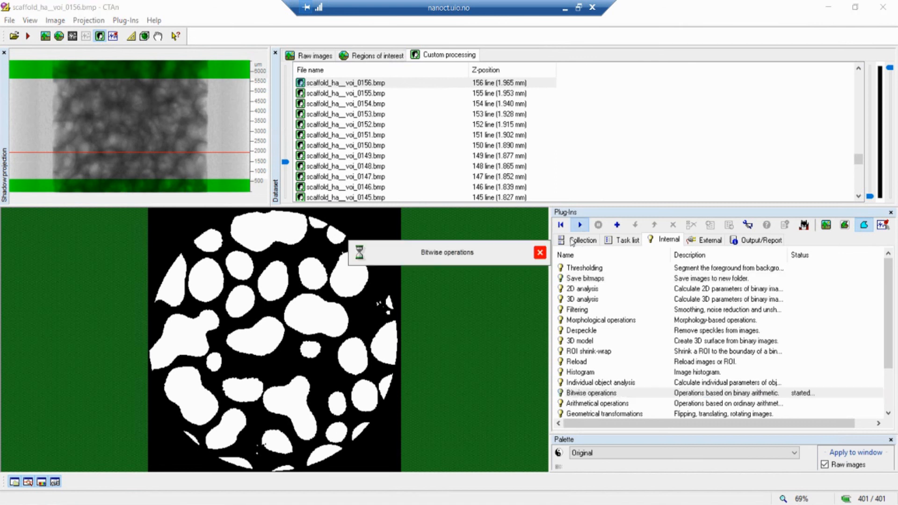
click(487, 252)
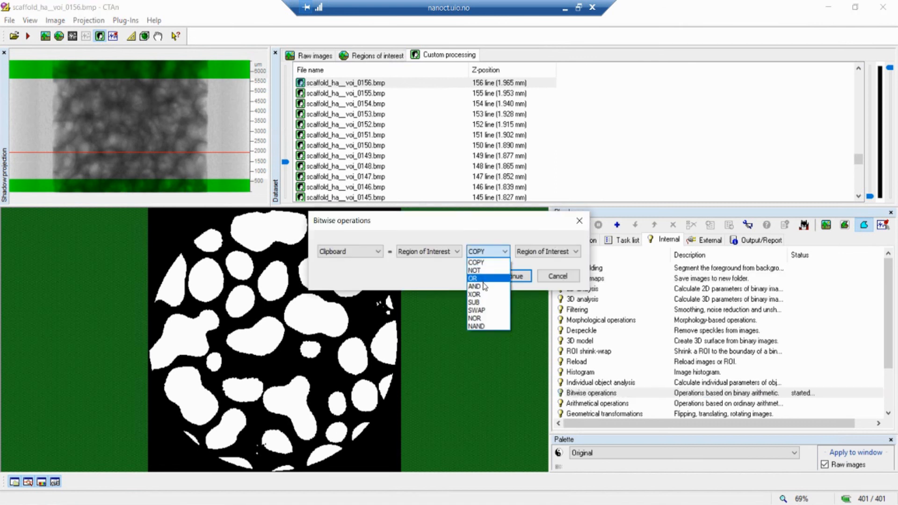
click(481, 303)
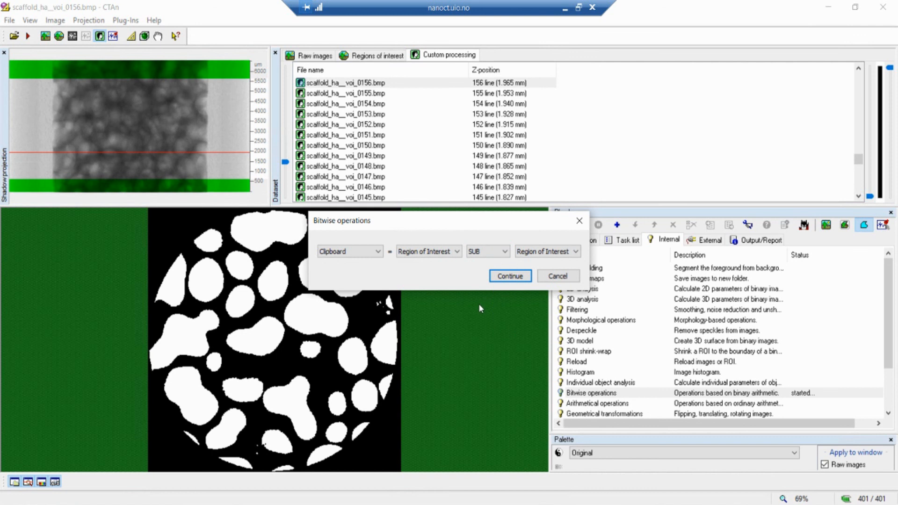
click(367, 251)
click(369, 251)
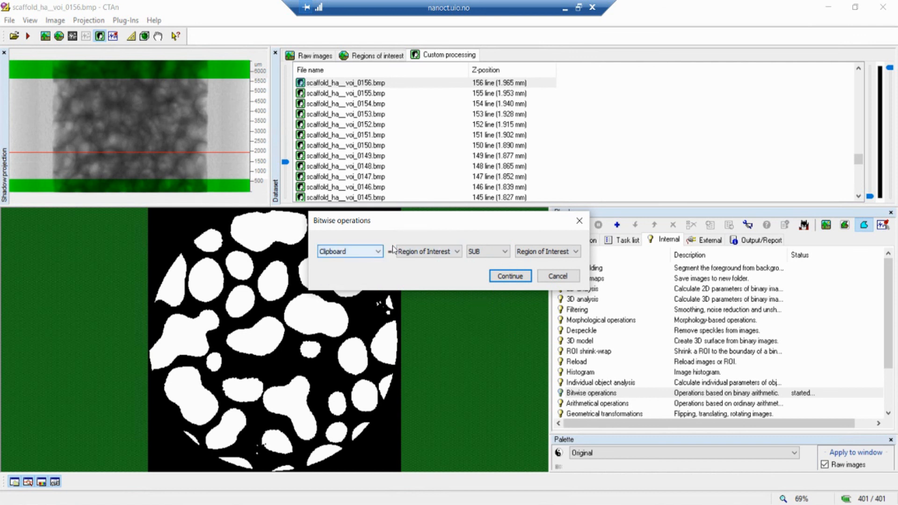
click(456, 253)
click(456, 253)
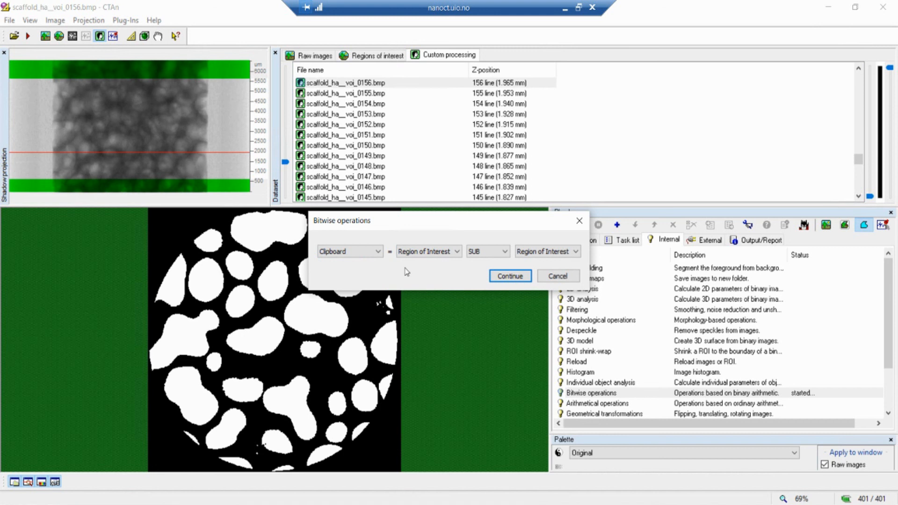
click(538, 253)
click(533, 264)
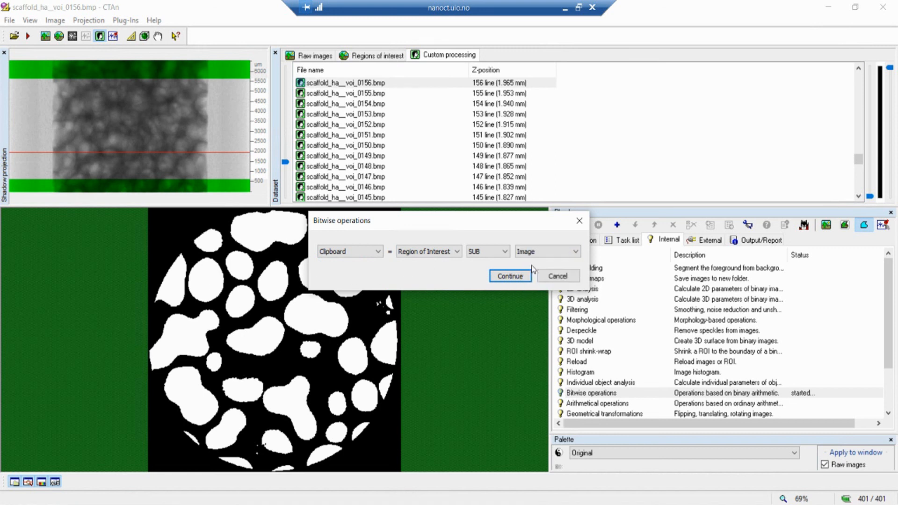
click(510, 276)
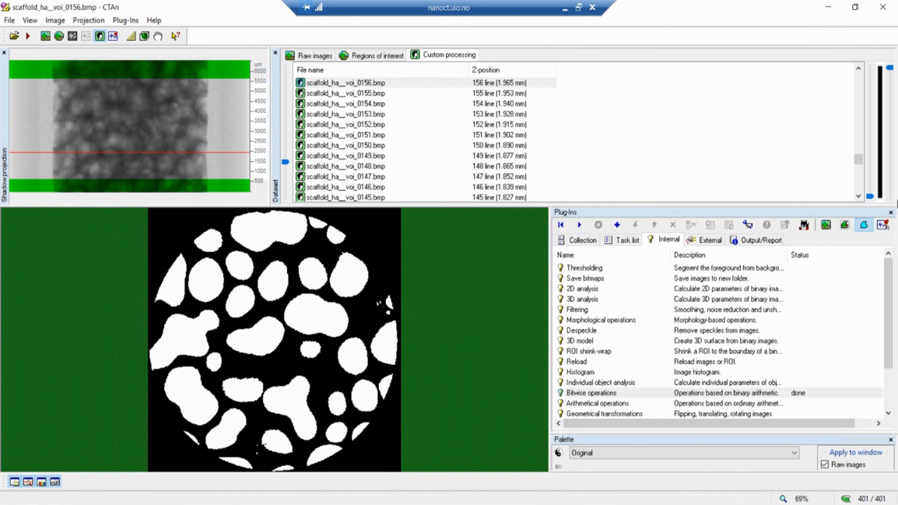
click(883, 226)
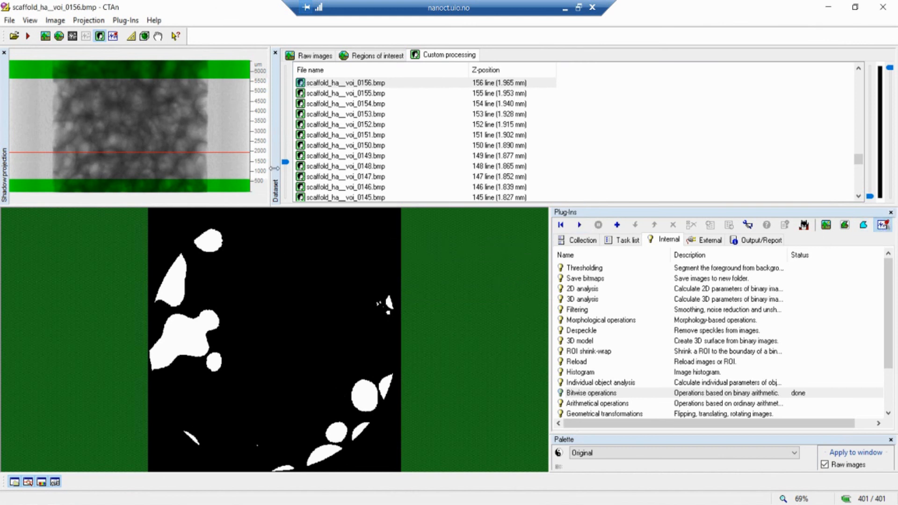
drag(285, 164, 282, 140)
- Save the clipboard as monochrome BMP bitmaps in a custom subfolder named non-connected pores
click(577, 279)
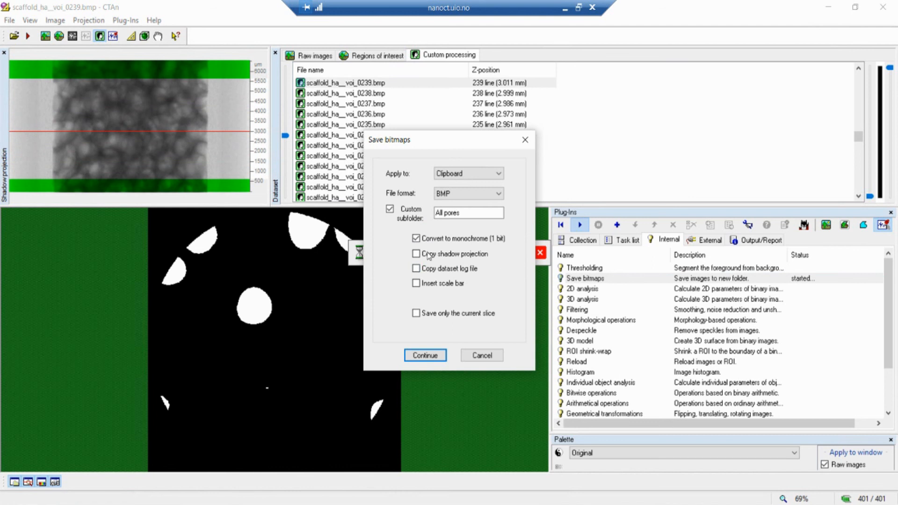
click(458, 174)
click(458, 176)
click(459, 213)
double_click(440, 213)
text(non-conn)
text(-connecte)
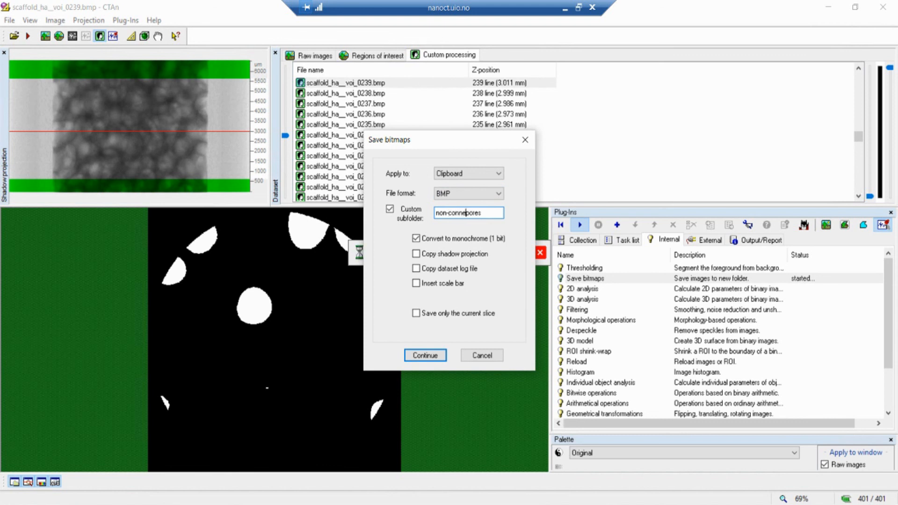
text(d)
click(436, 356)
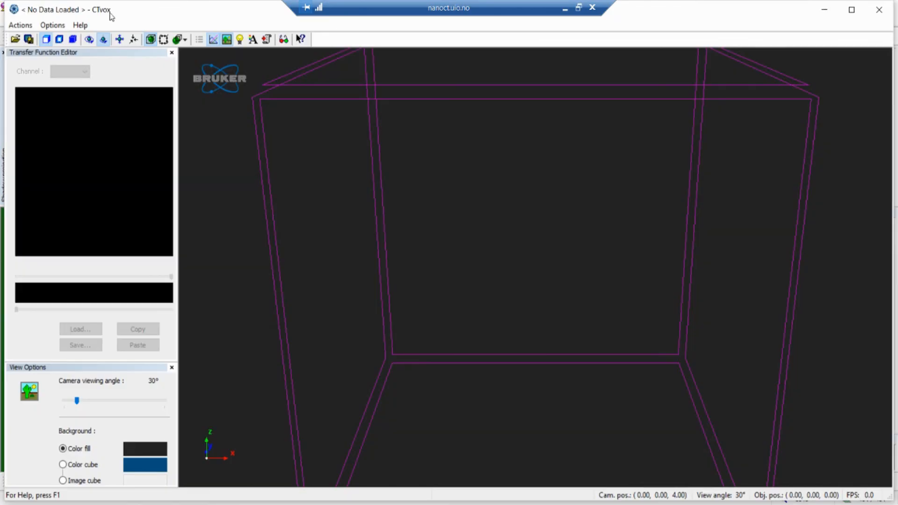
- Maximize CTvox, load the scaffold slices from the Connected pores folder via scaffold_ha__voi_0052.bmp, and rotate the 3D volume
double_click(106, 13)
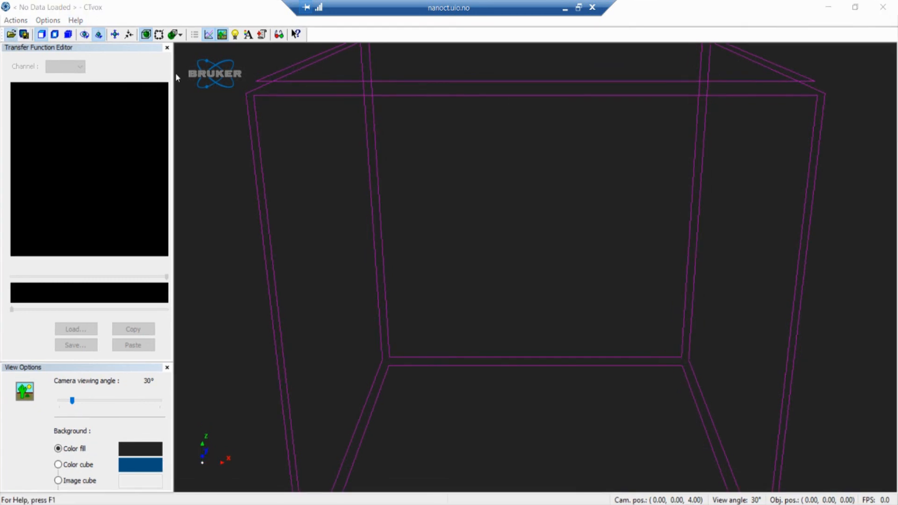
key(ctrl+o)
click(459, 146)
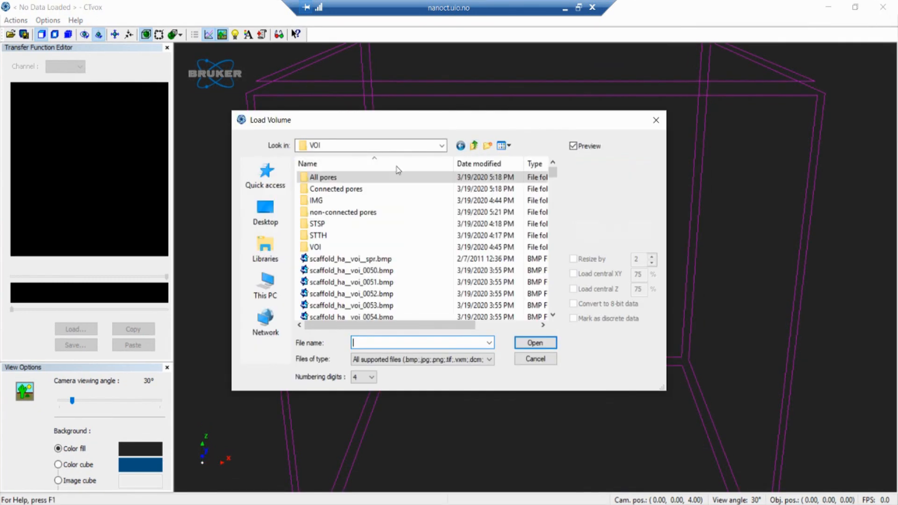
double_click(336, 193)
click(339, 201)
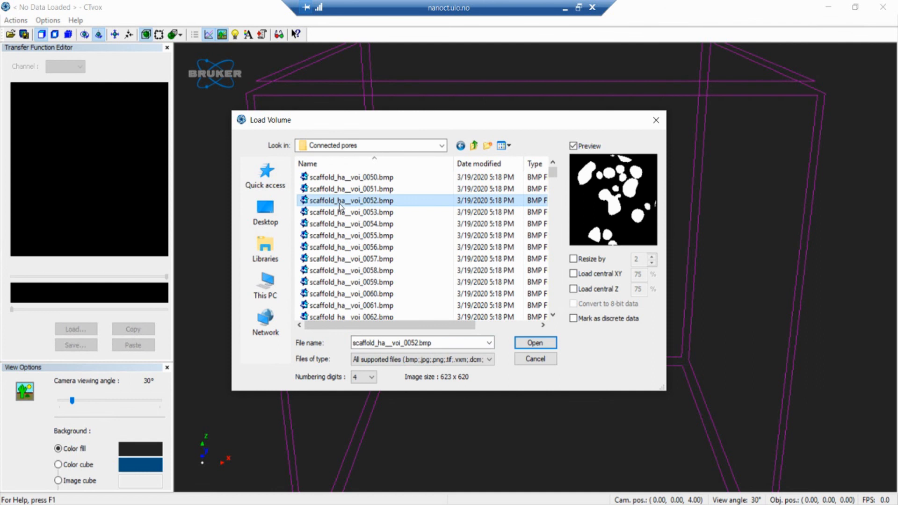
click(534, 344)
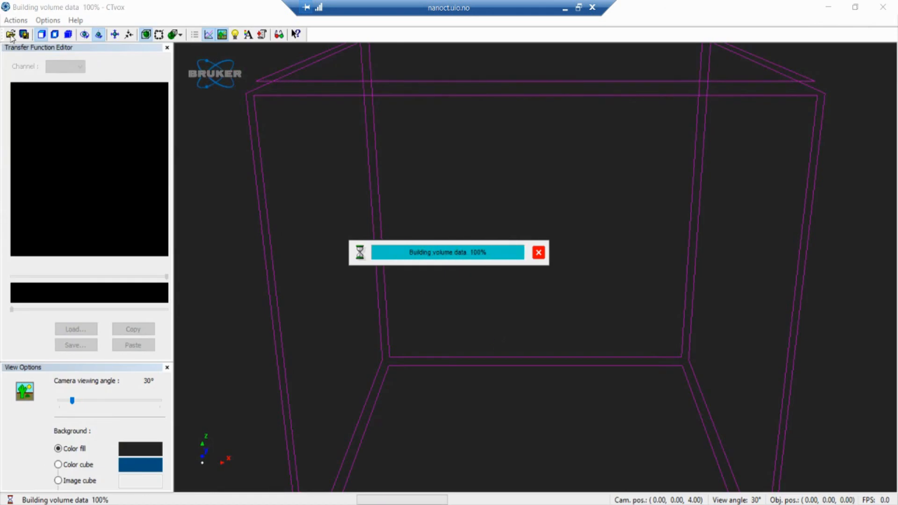
scroll(517, 235, down, 2)
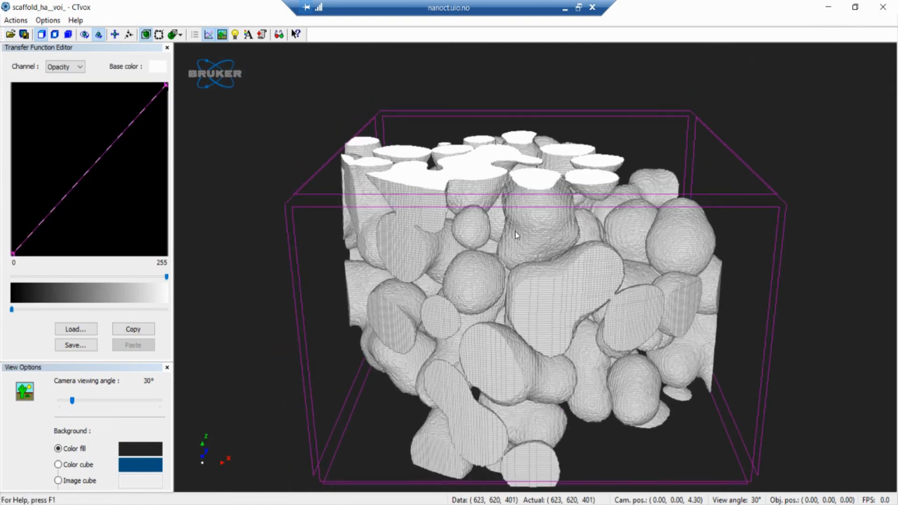
drag(584, 348, 281, 341)
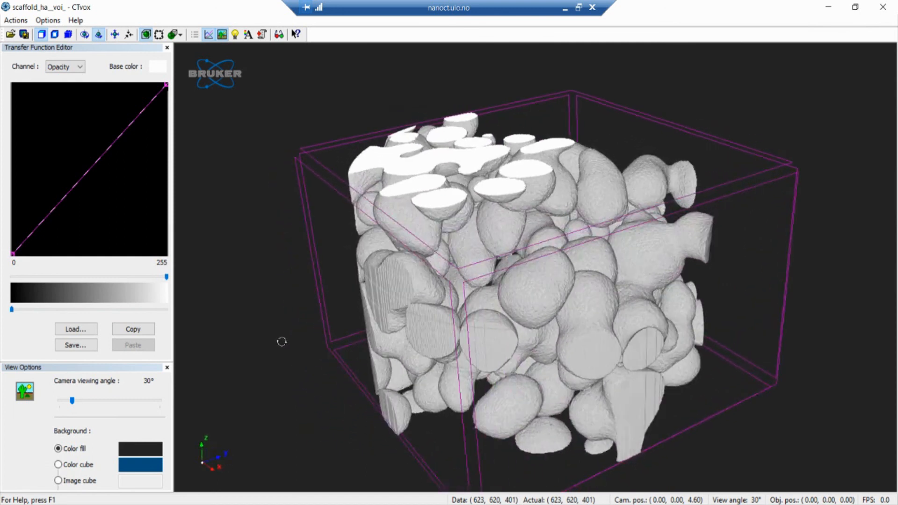
- Add the slices from the non-connected pores folder as a second volume, selecting scaffold_ha__voi_0056.bmp
click(10, 34)
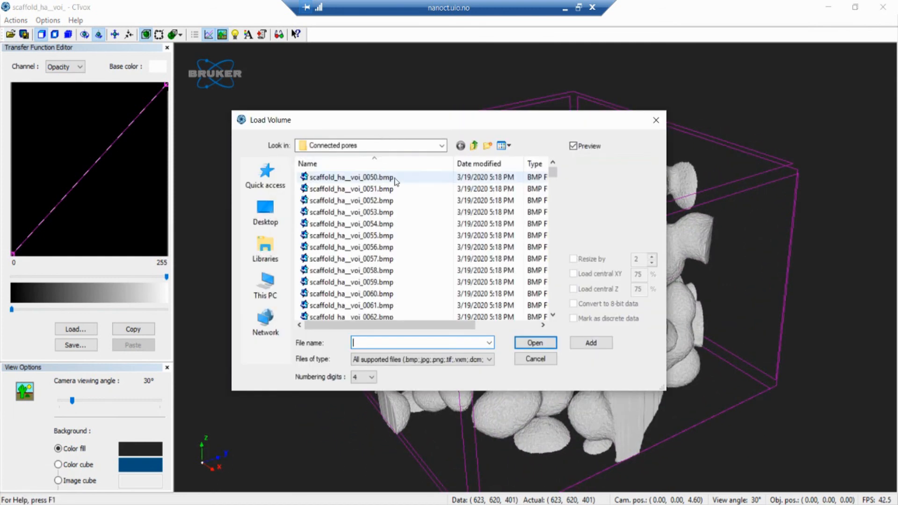
click(473, 146)
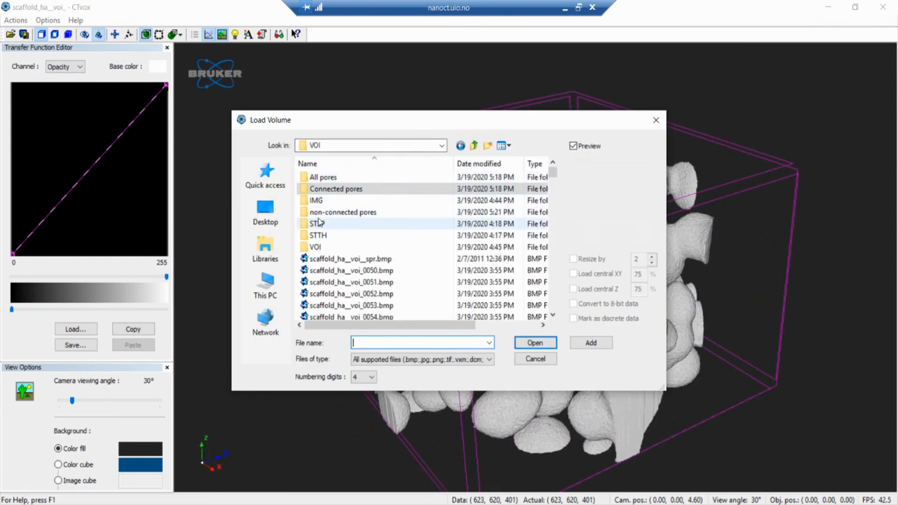
double_click(344, 212)
click(346, 247)
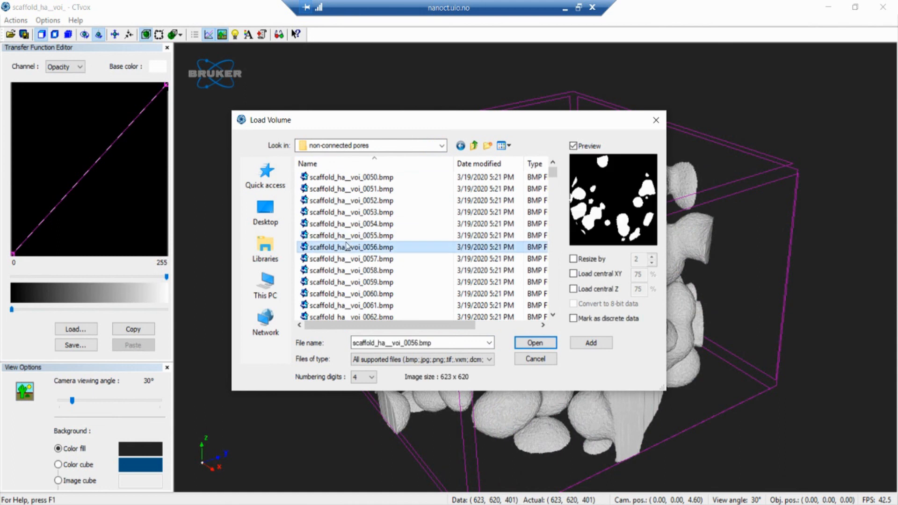
click(574, 343)
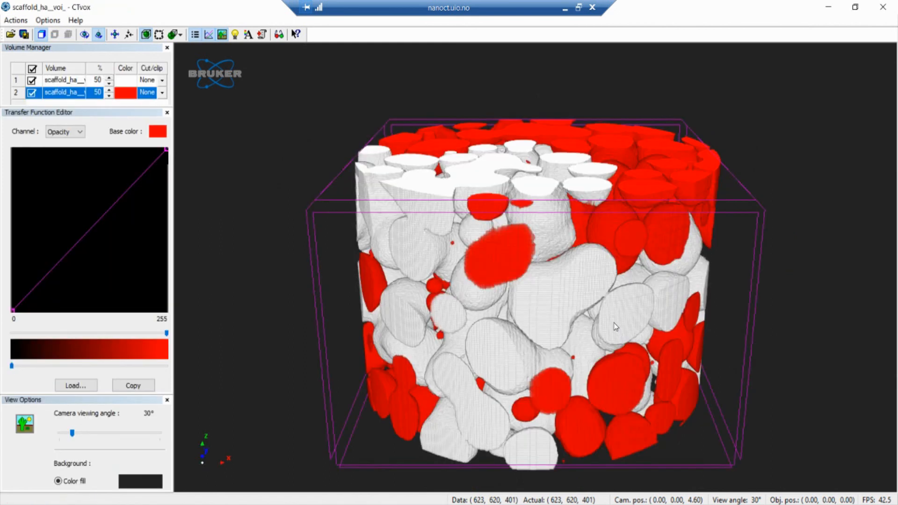
- Examine the combined connected and non-connected pore volumes from all sides, including the underside and close up
drag(593, 335, 382, 336)
drag(641, 351, 379, 326)
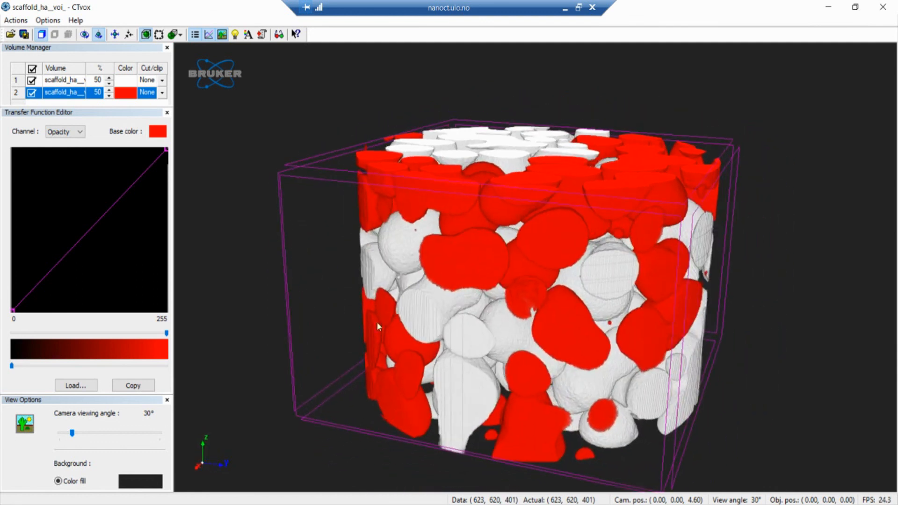
drag(680, 282, 451, 311)
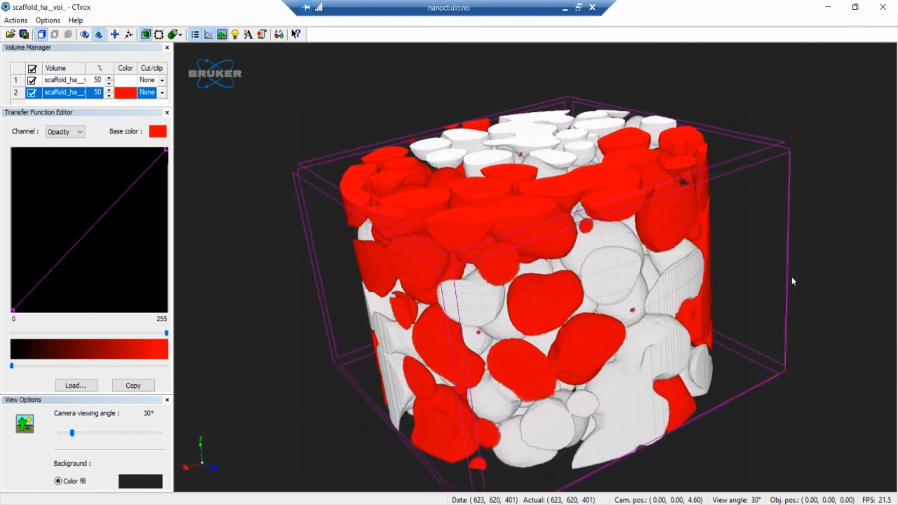
drag(793, 282, 634, 238)
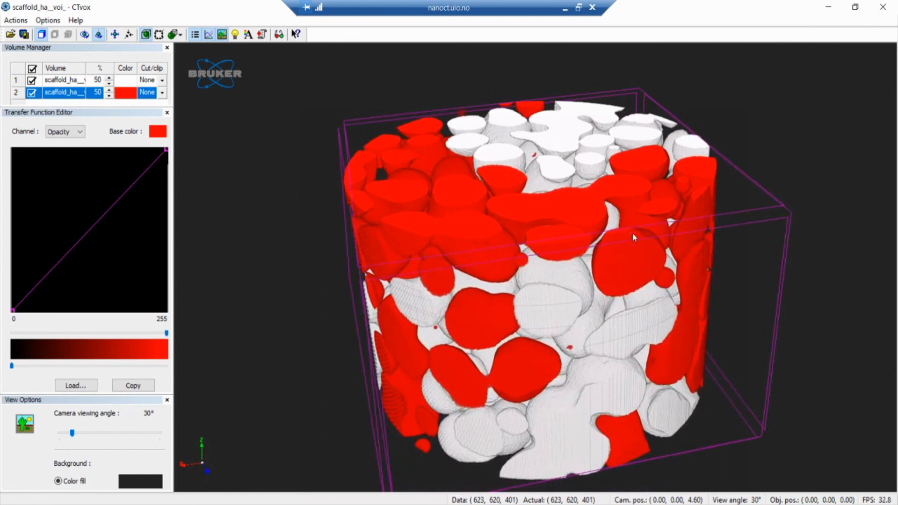
drag(515, 319, 574, 286)
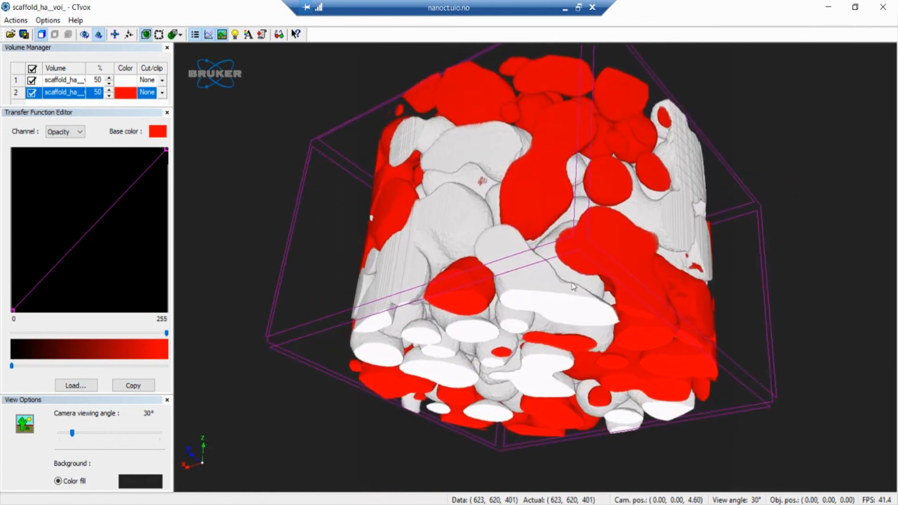
scroll(506, 273, up, 10)
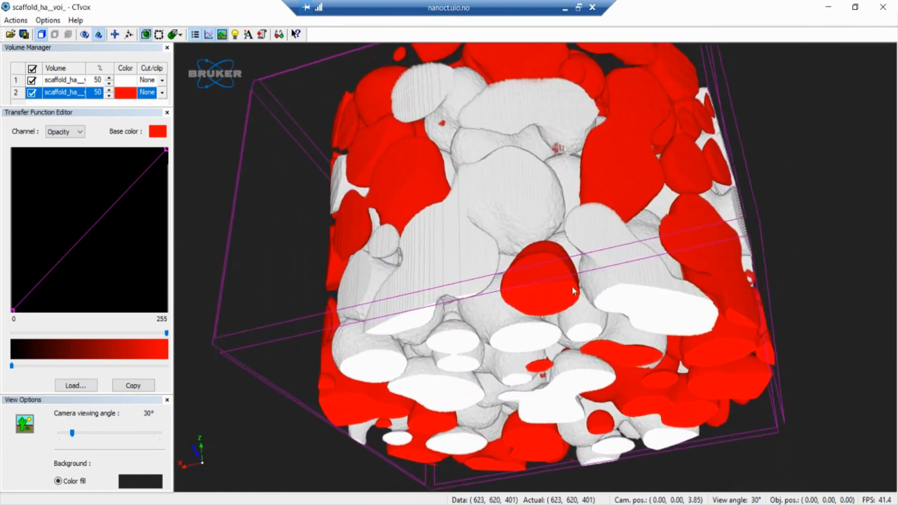
drag(574, 232, 623, 363)
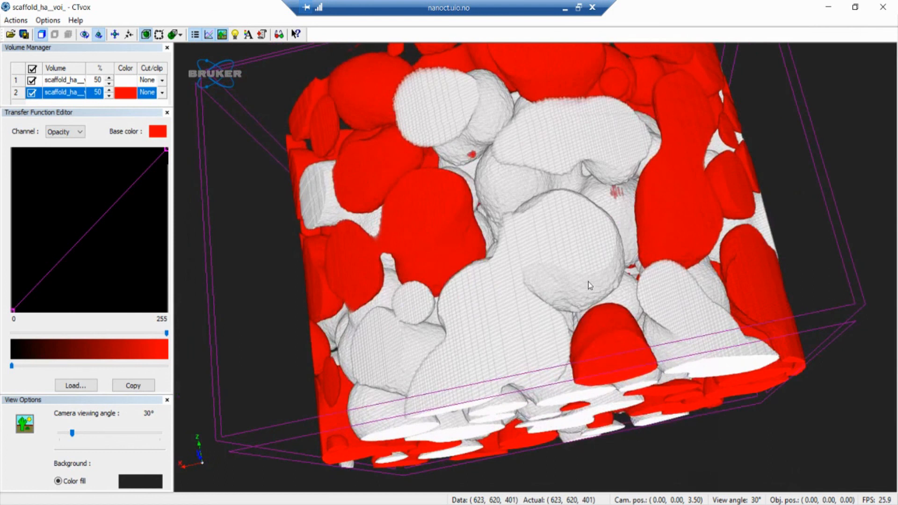
drag(554, 275, 684, 275)
drag(539, 282, 425, 334)
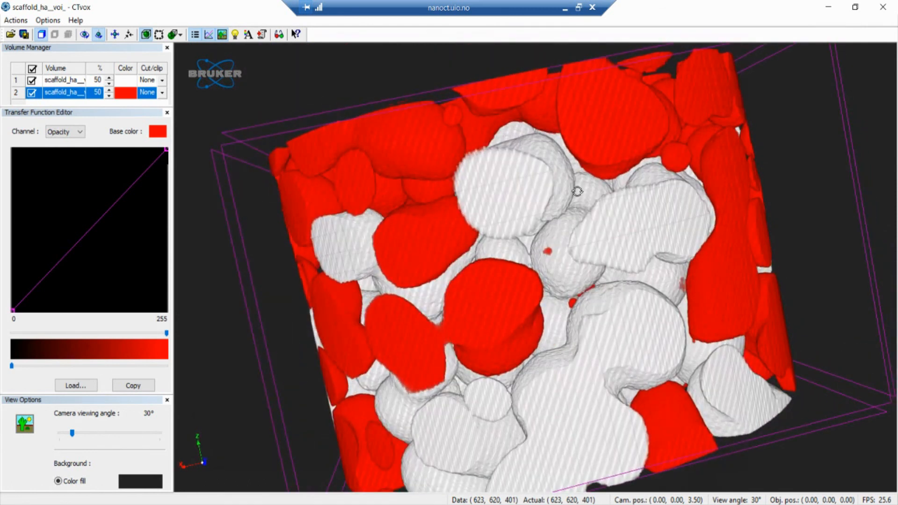
drag(577, 191, 500, 387)
scroll(500, 388, down, 2)
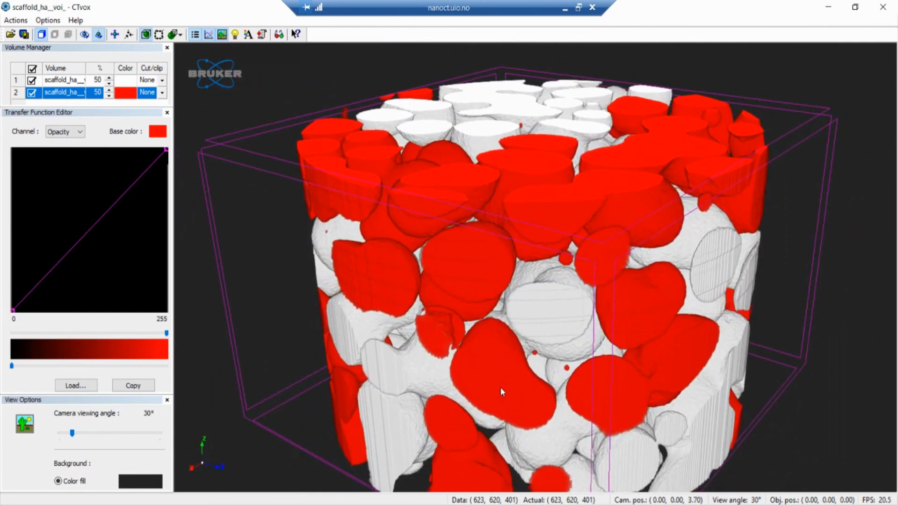